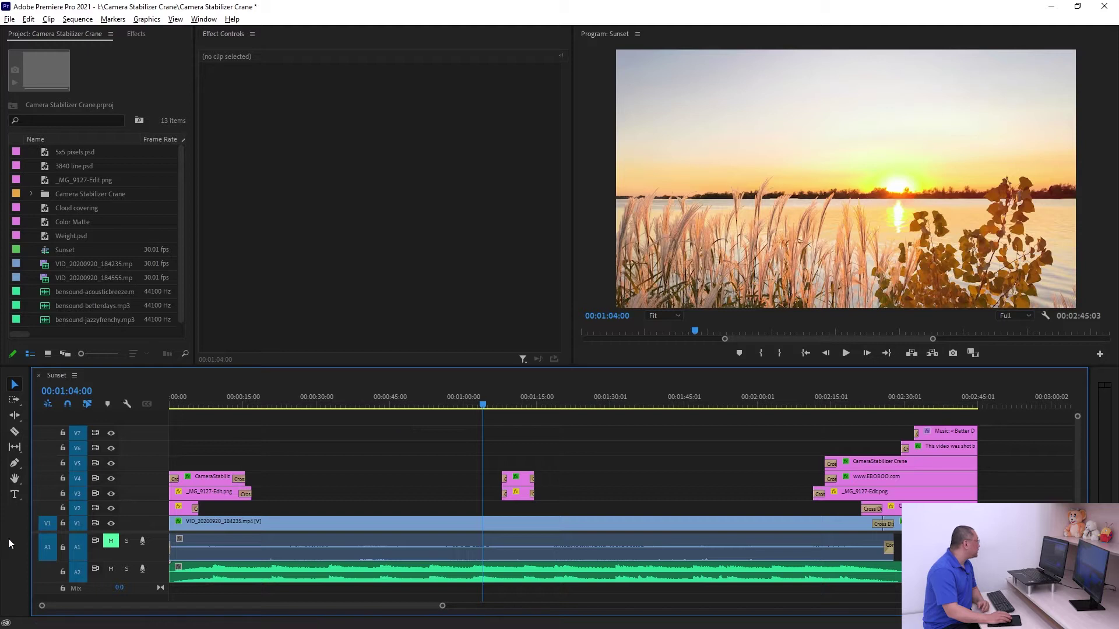
- Pull the Effects tab out of the Project group into its own panel beside Effect Controls
left_click(595, 291)
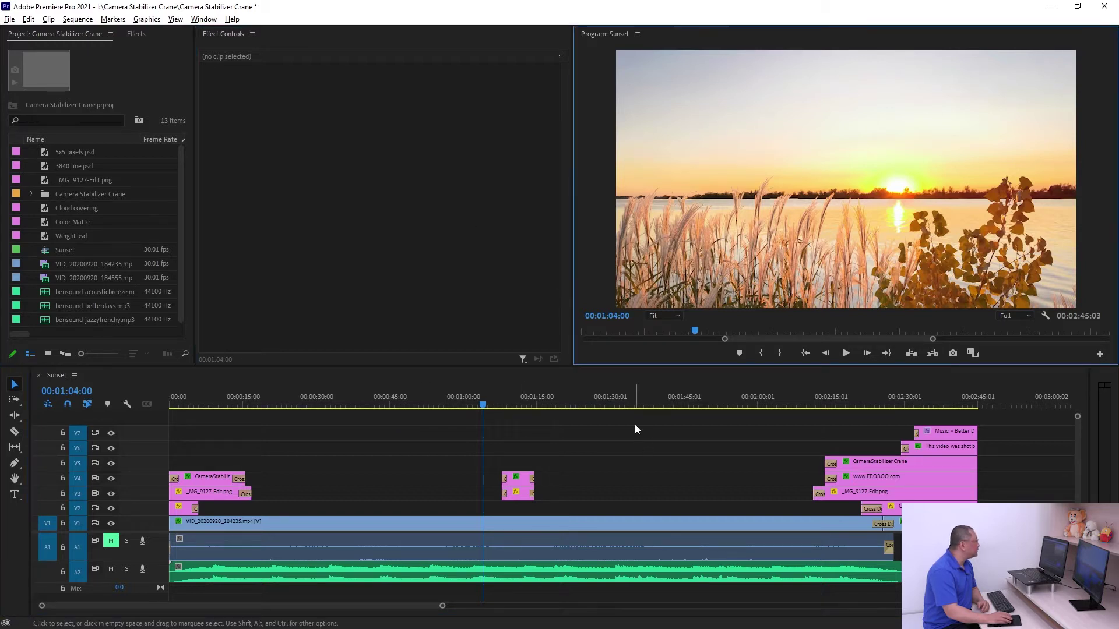
left_click(201, 174)
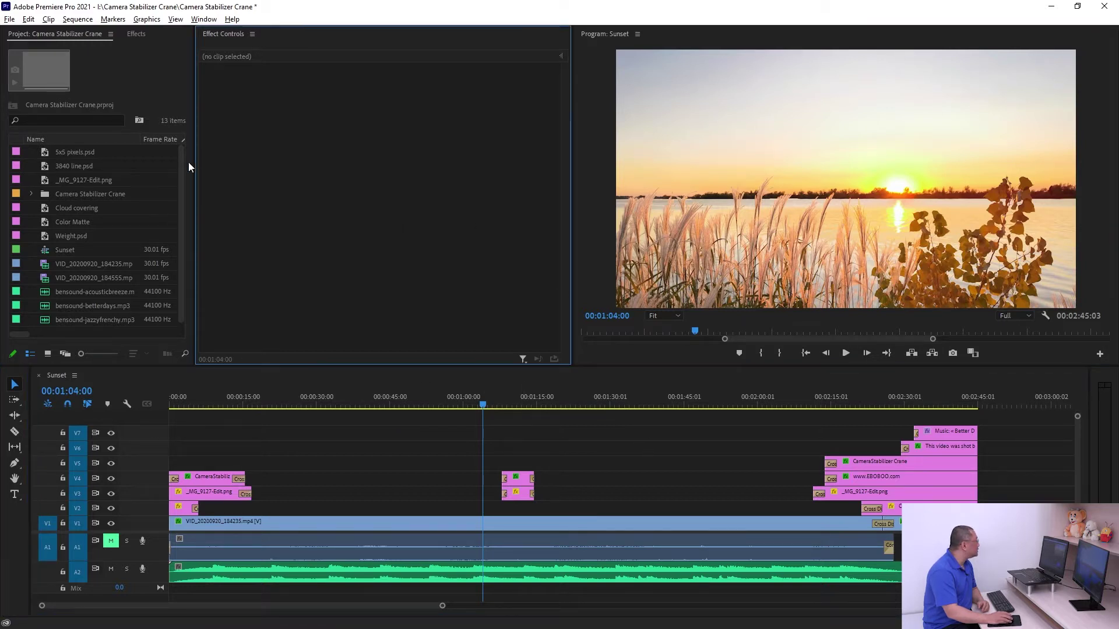
left_click(136, 34)
left_click(83, 35)
left_click_drag(139, 37, 757, 139)
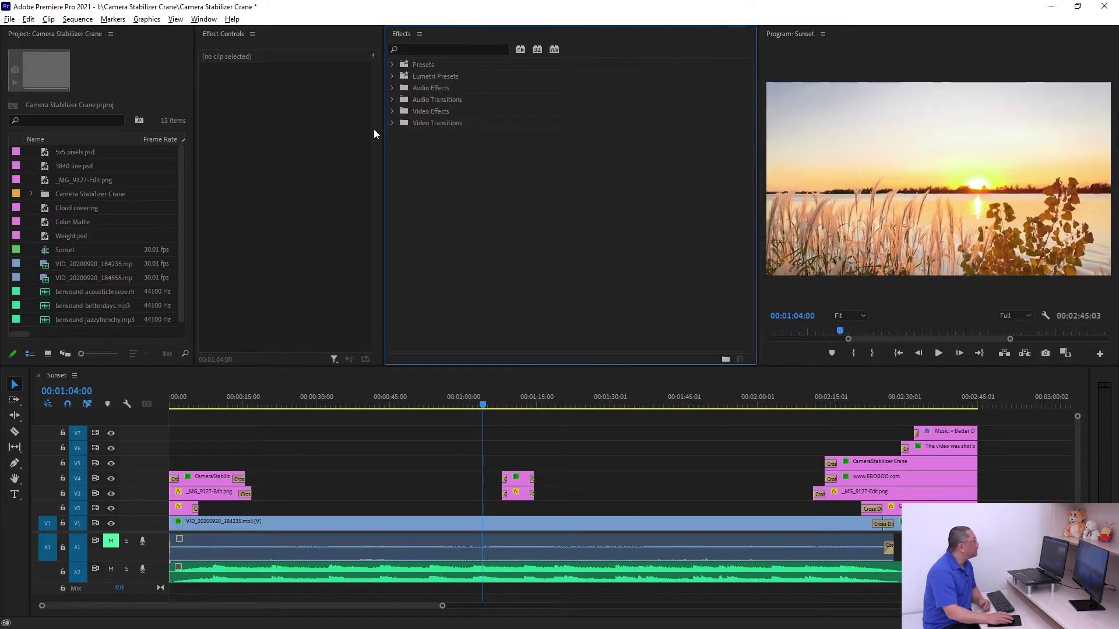
- Widen Effect Controls and dock the Effects panel to the right of the timeline
left_click_drag(383, 140, 477, 143)
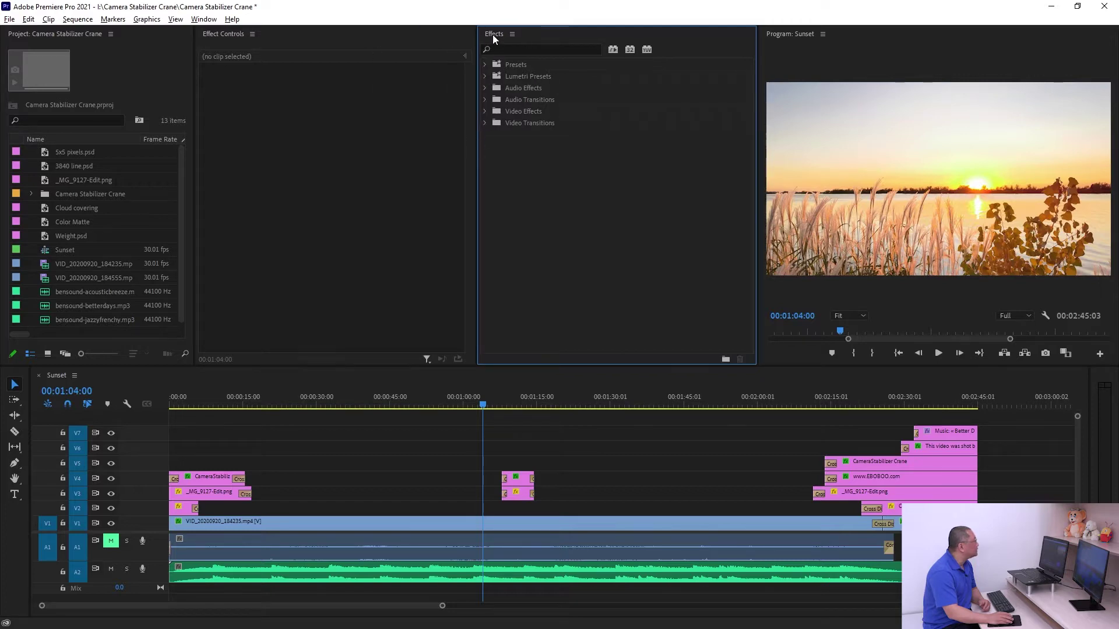
left_click_drag(493, 38, 714, 472)
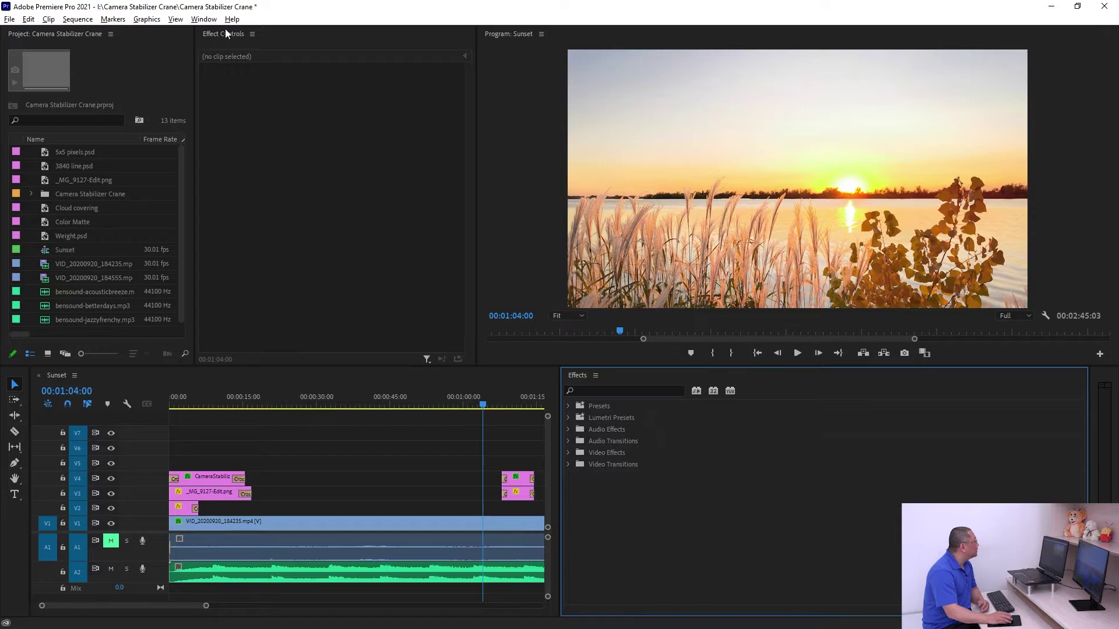
left_click(203, 19)
- Reset the workspace to its saved layout, returning Effects beside the Project panel
mouse_move(239, 33)
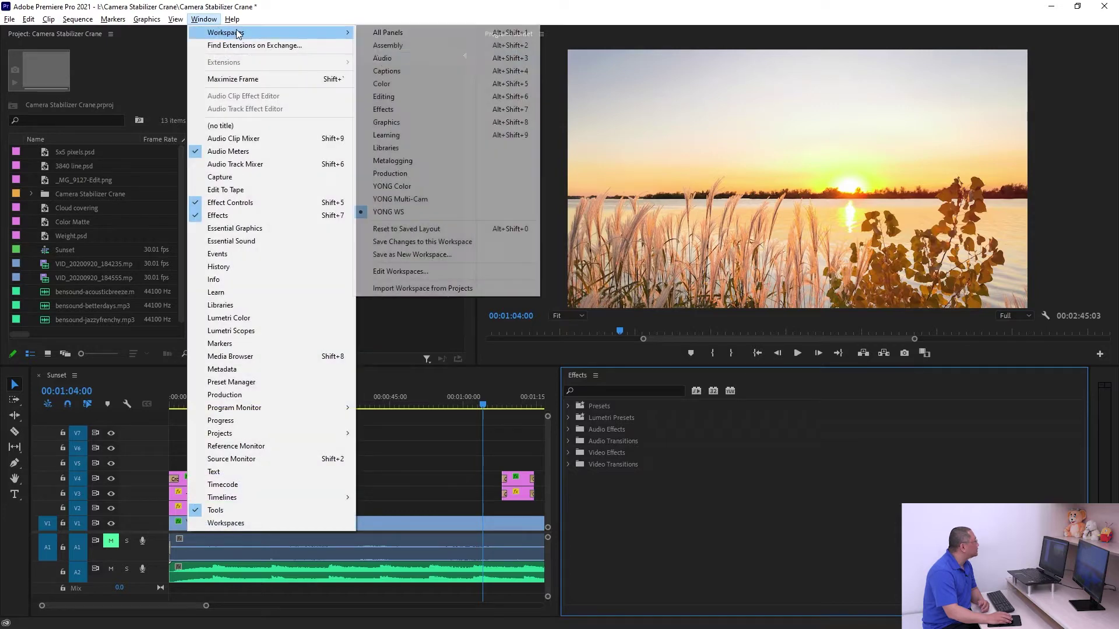
left_click(435, 231)
left_click(203, 20)
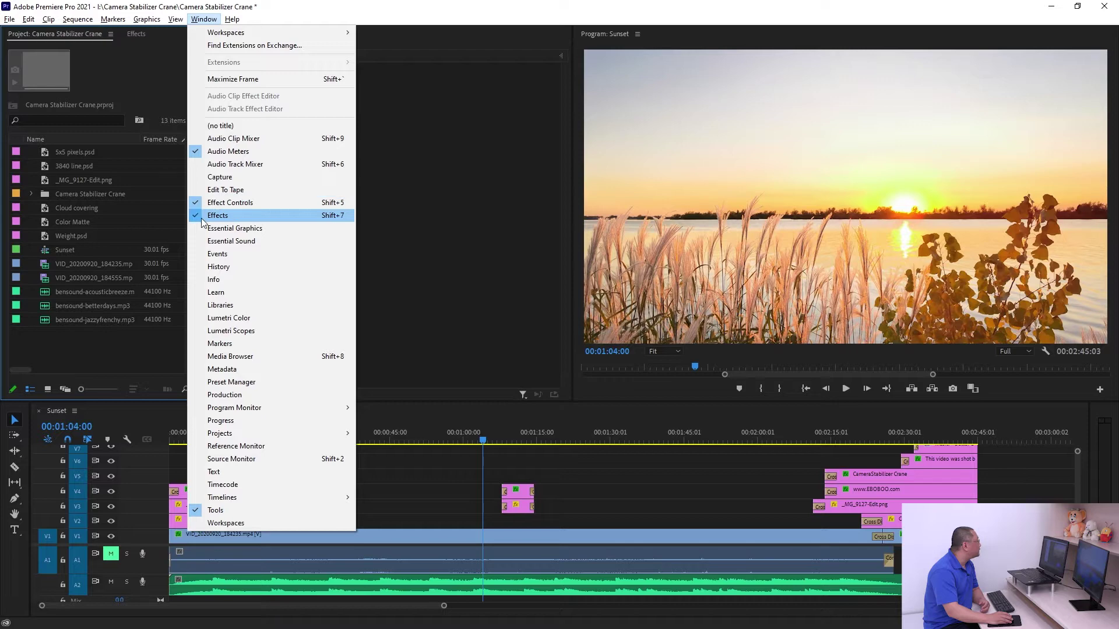
- Open the Audio Track Mixer and dock it on the Program monitor, then above and below Effect Controls
left_click(238, 164)
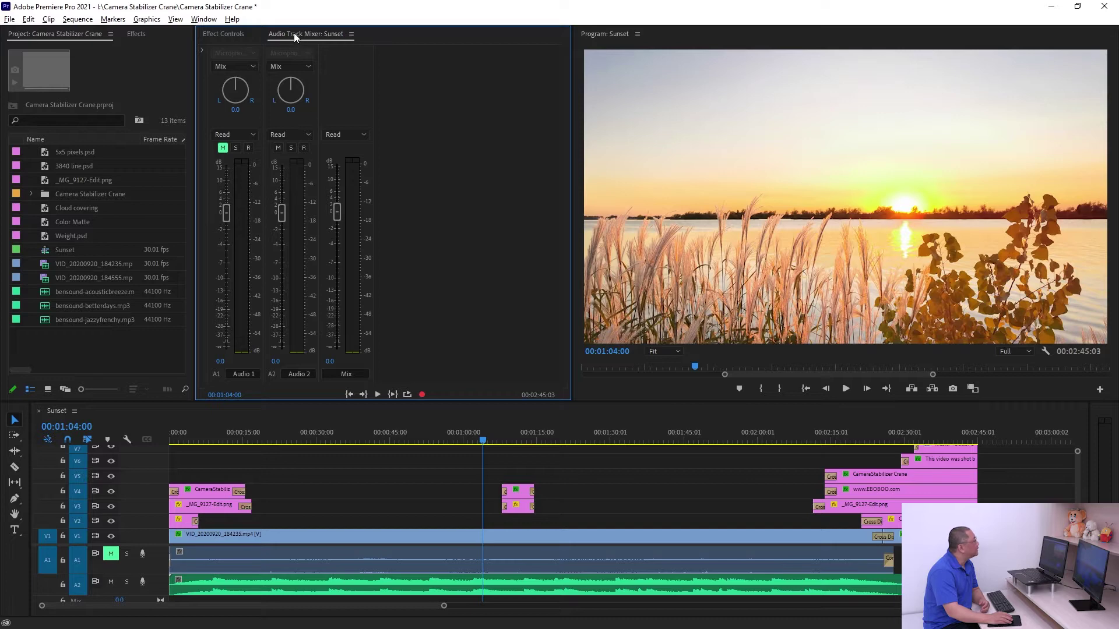
left_click_drag(286, 33, 1095, 190)
left_click(699, 33)
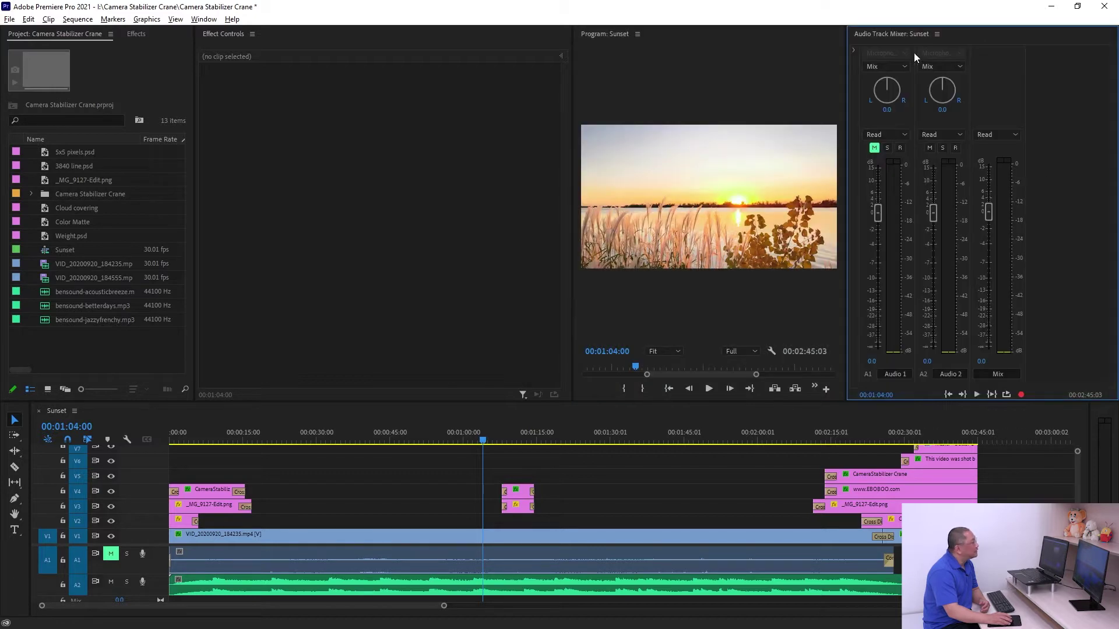
left_click_drag(571, 94, 431, 102)
left_click_drag(837, 43, 300, 64)
left_click(292, 258)
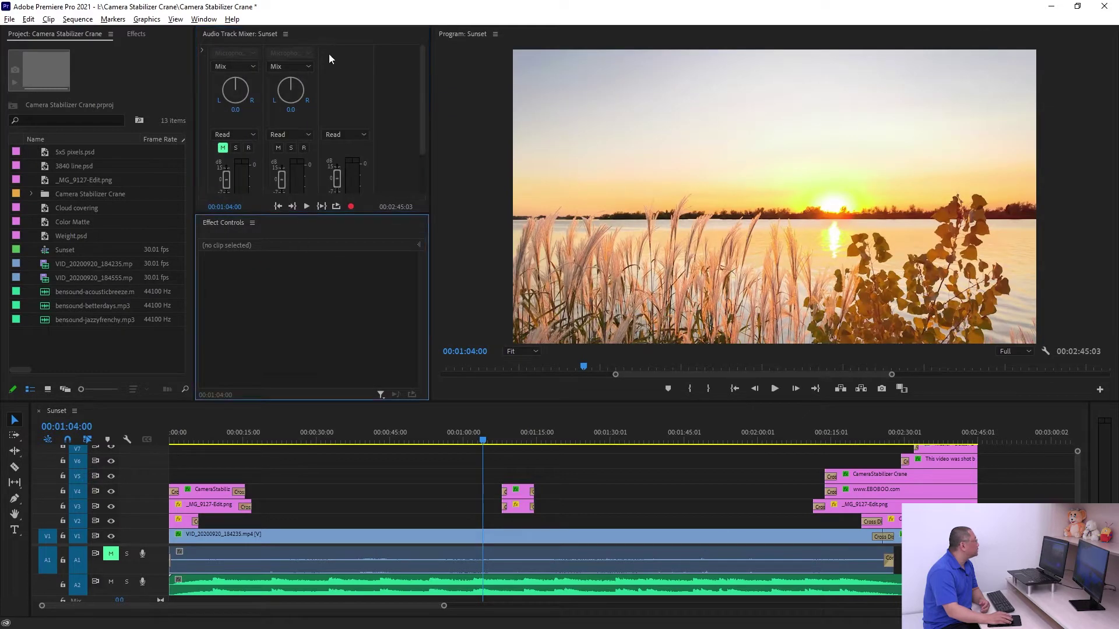
left_click_drag(252, 37, 320, 386)
- Narrow the Program monitor, close the Audio Track Mixer, and make the timeline taller
left_click_drag(431, 152, 572, 163)
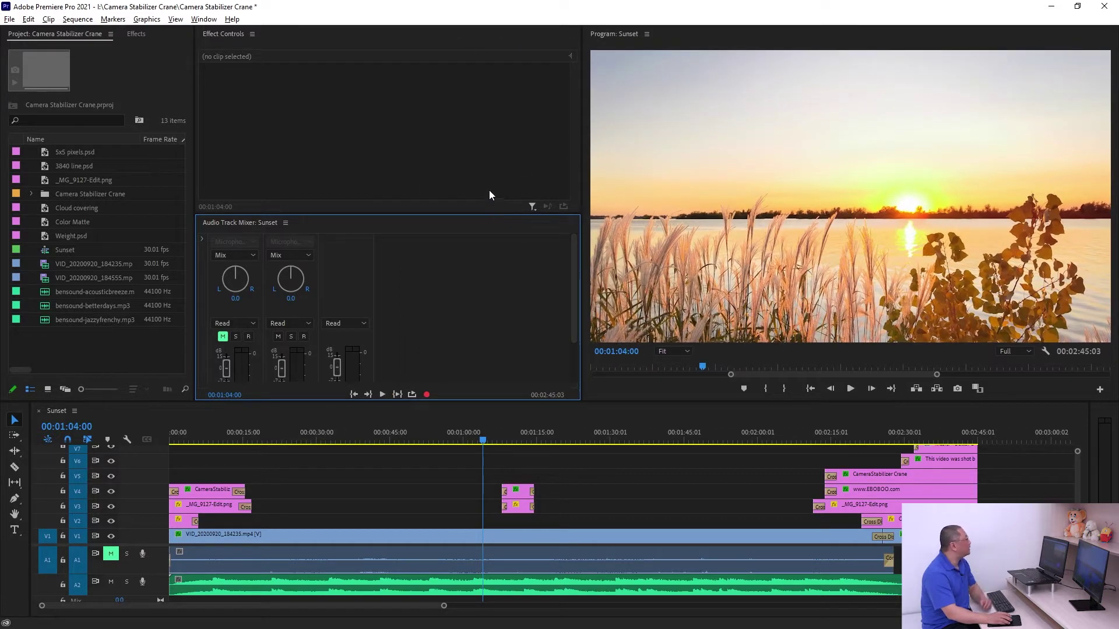
left_click(475, 178)
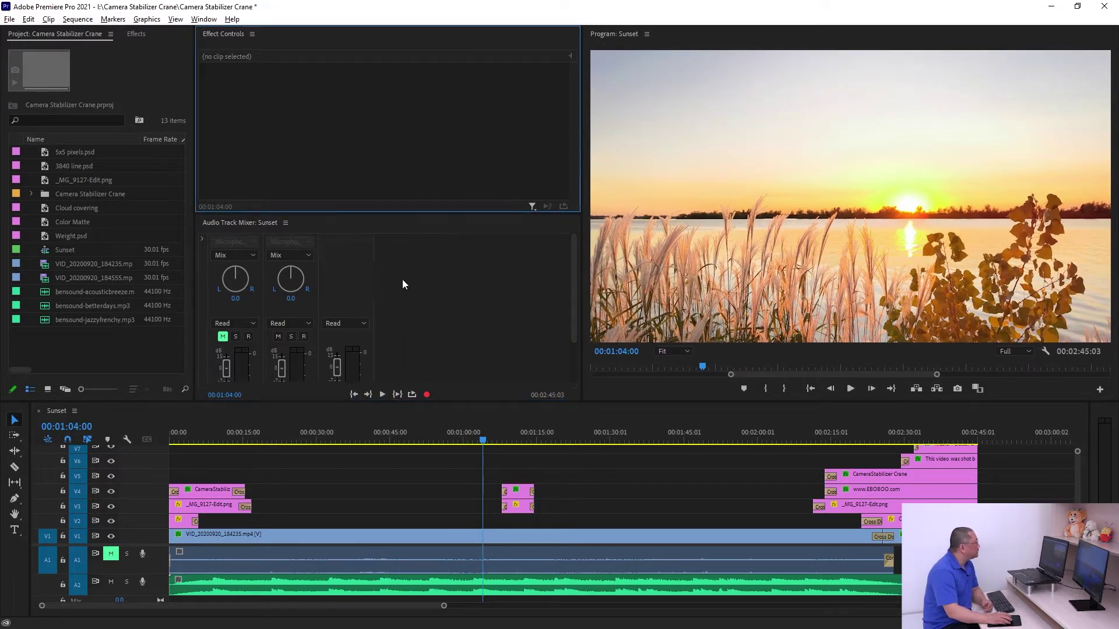
left_click(285, 223)
left_click(309, 226)
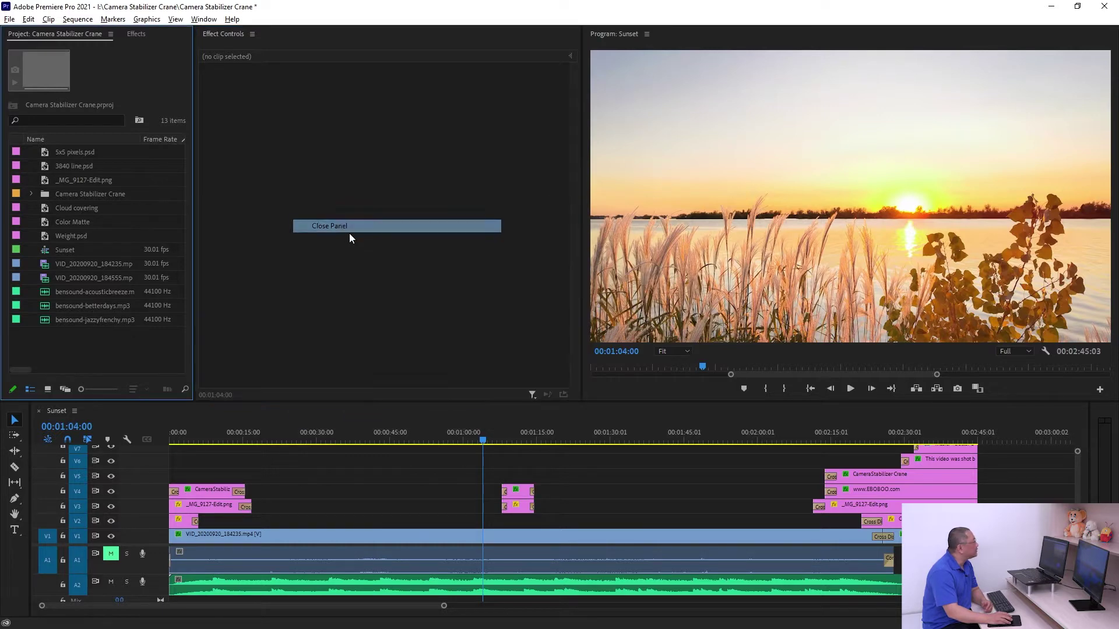
left_click(425, 236)
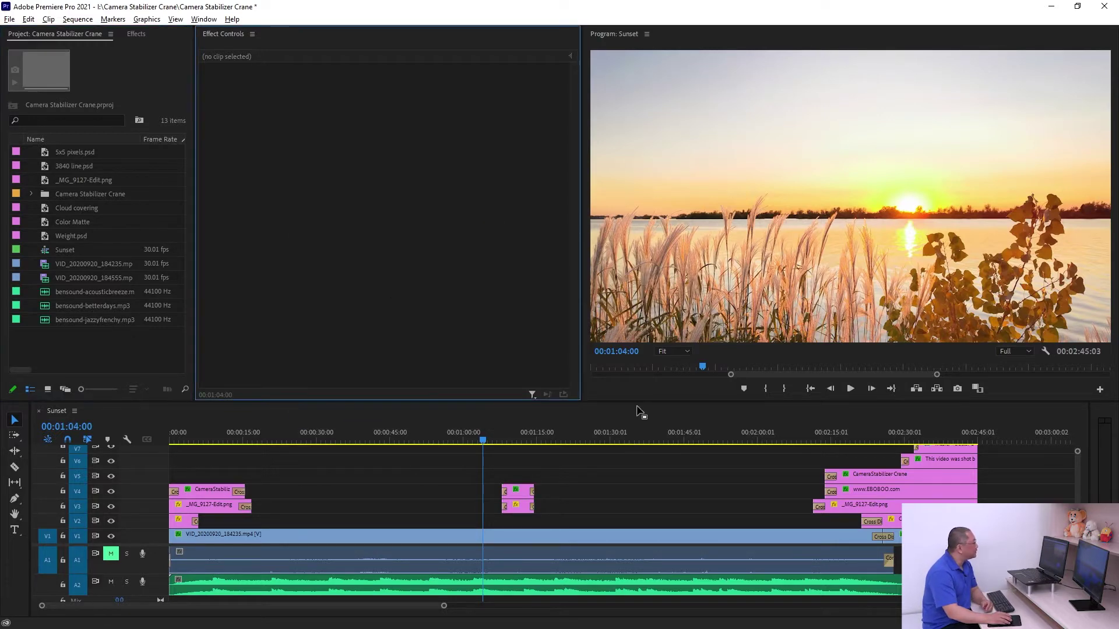
left_click_drag(637, 401, 640, 336)
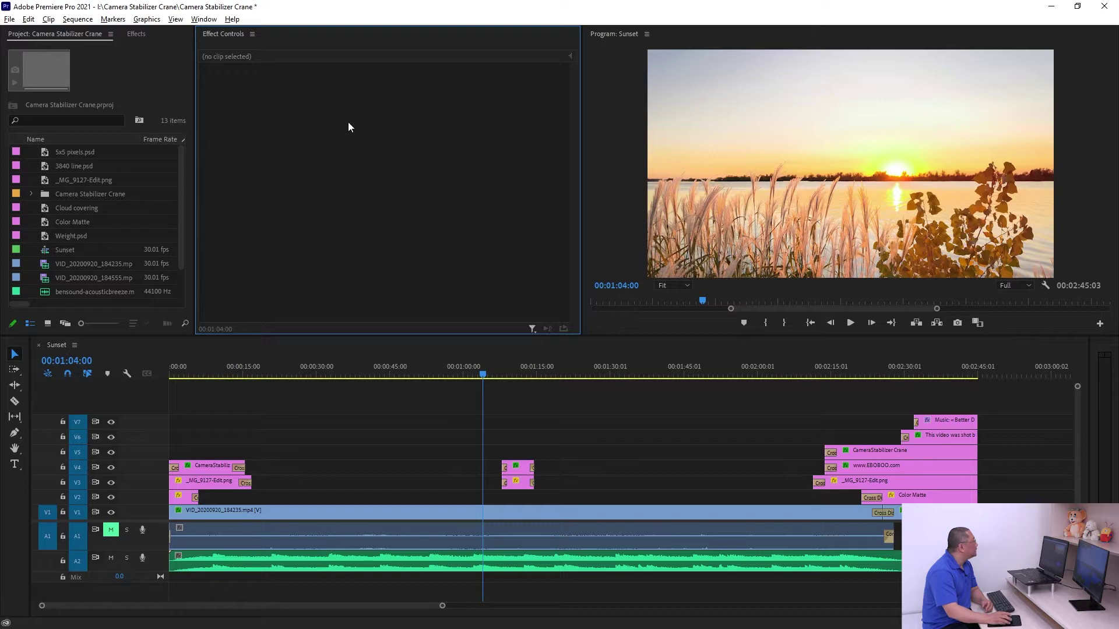
- Show the Window > Workspaces list, with YONG WS marked as current
left_click(209, 22)
mouse_move(265, 33)
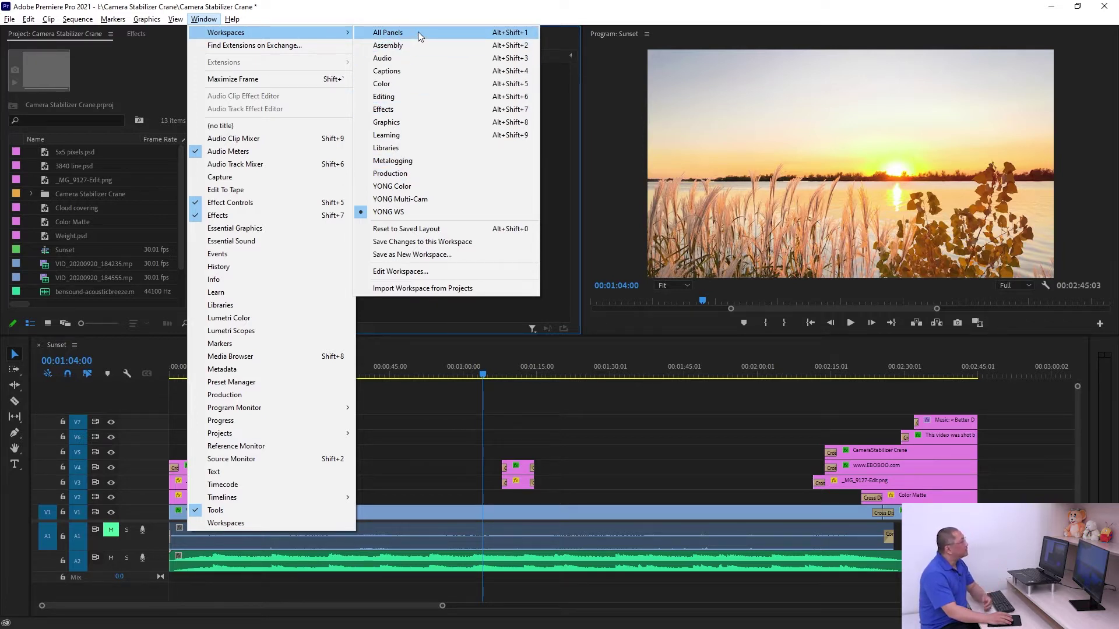
- Apply the All Panels workspace
key("Escape")
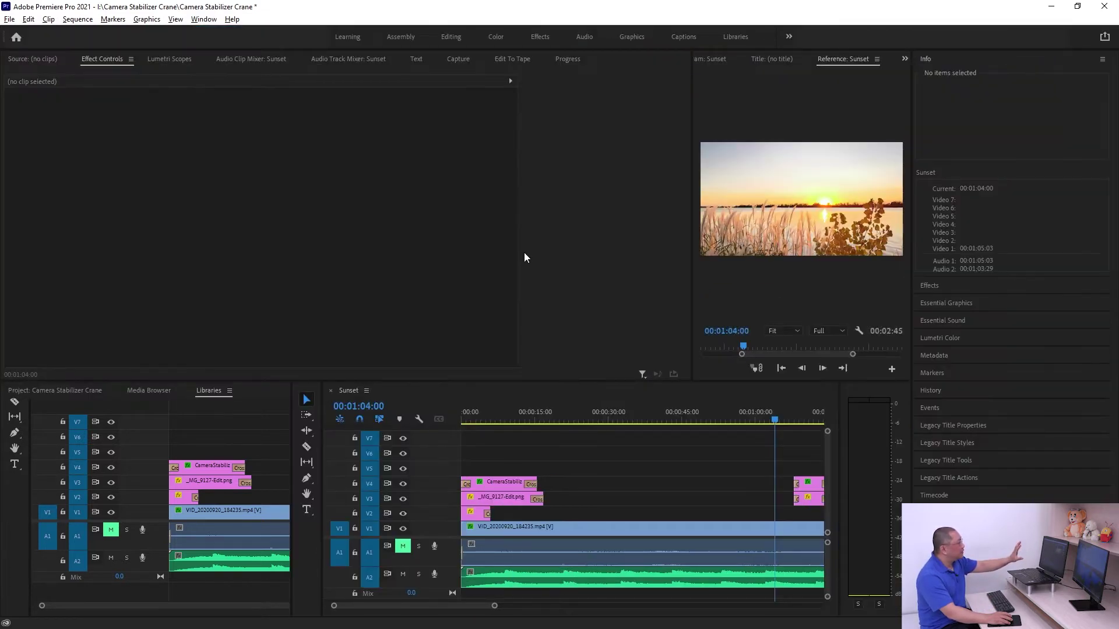
left_click(204, 20)
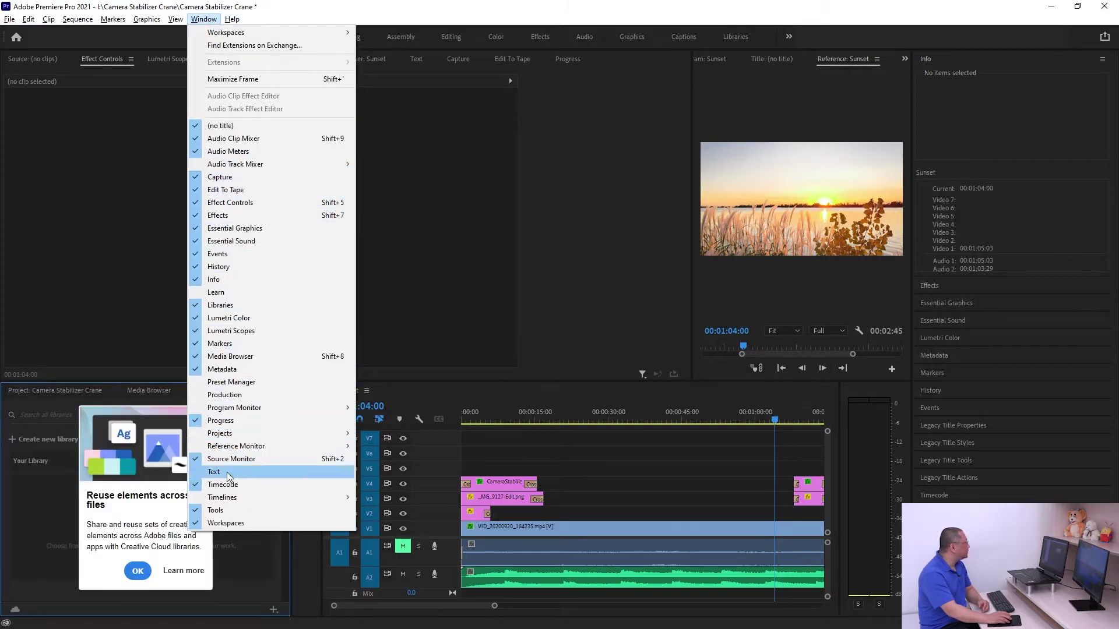
mouse_move(258, 435)
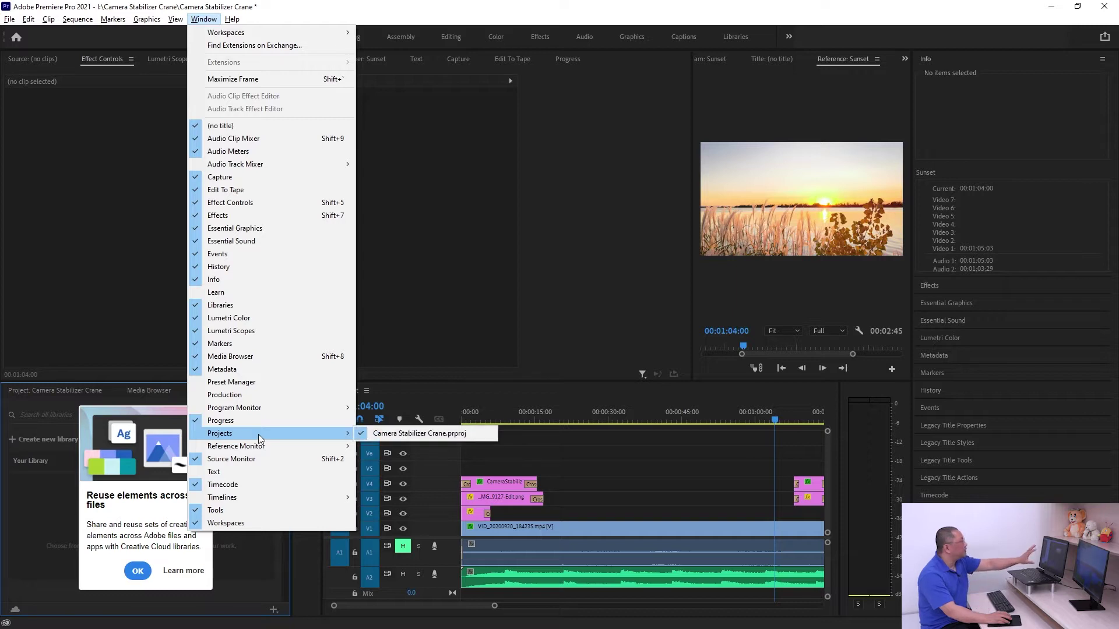
left_click(510, 198)
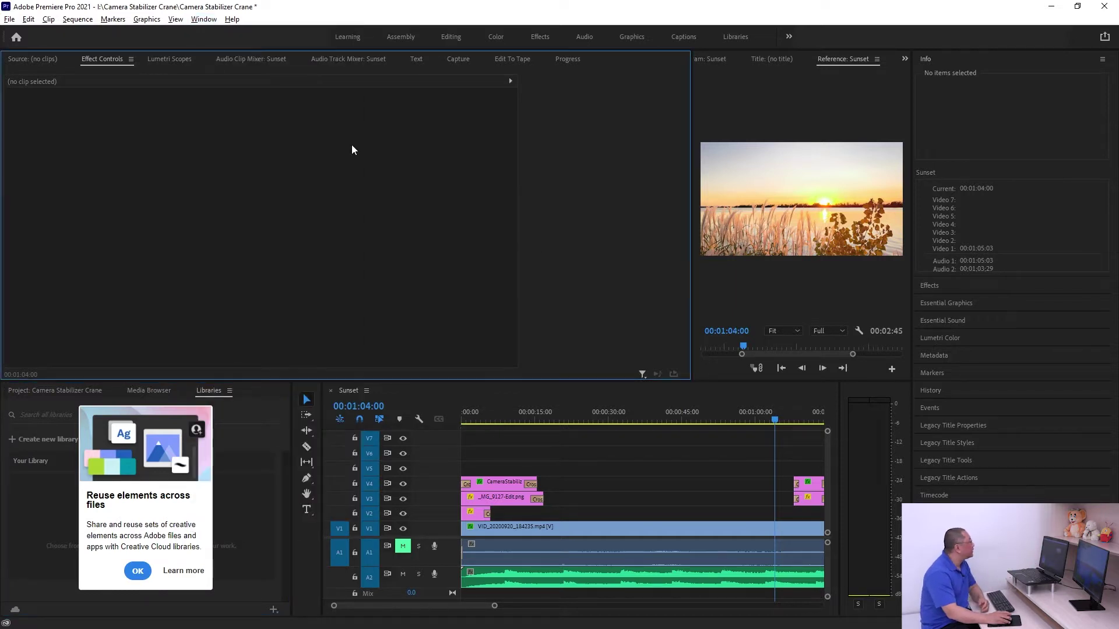
- Cycle the top-left tabs from Audio Clip Mixer to Capture and widen the Program monitor
left_click(246, 59)
left_click(169, 59)
left_click(379, 60)
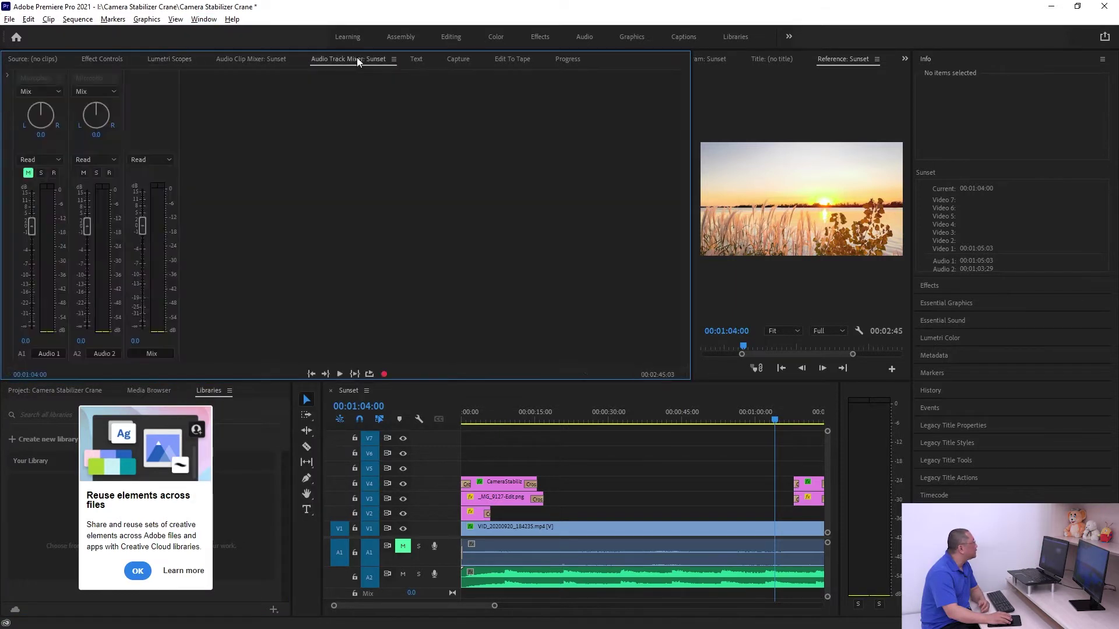
left_click(460, 60)
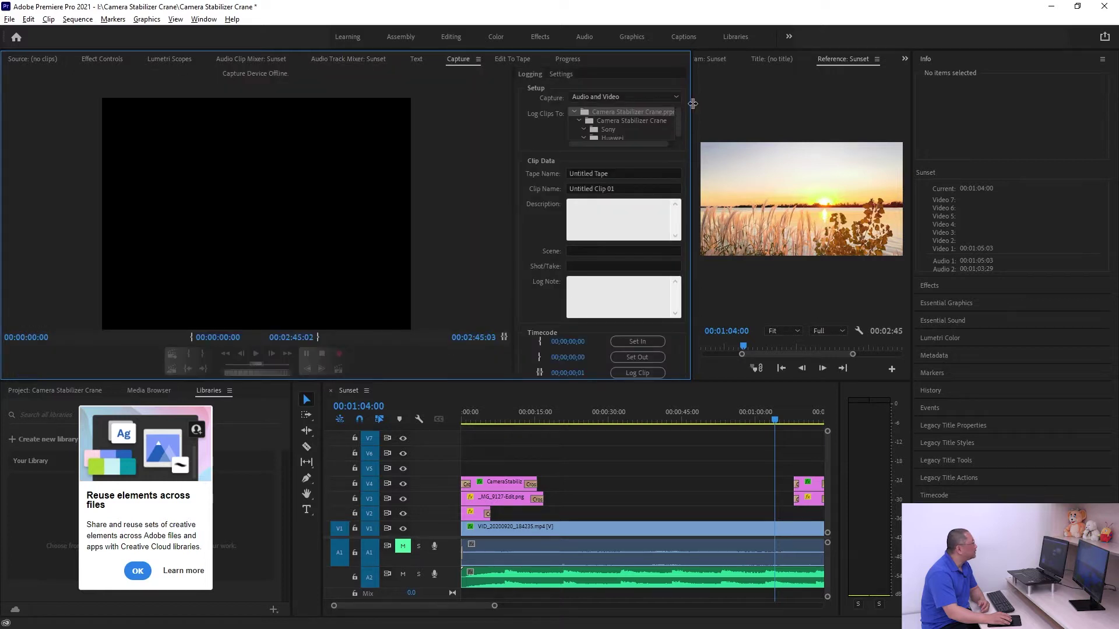
left_click_drag(693, 104, 389, 103)
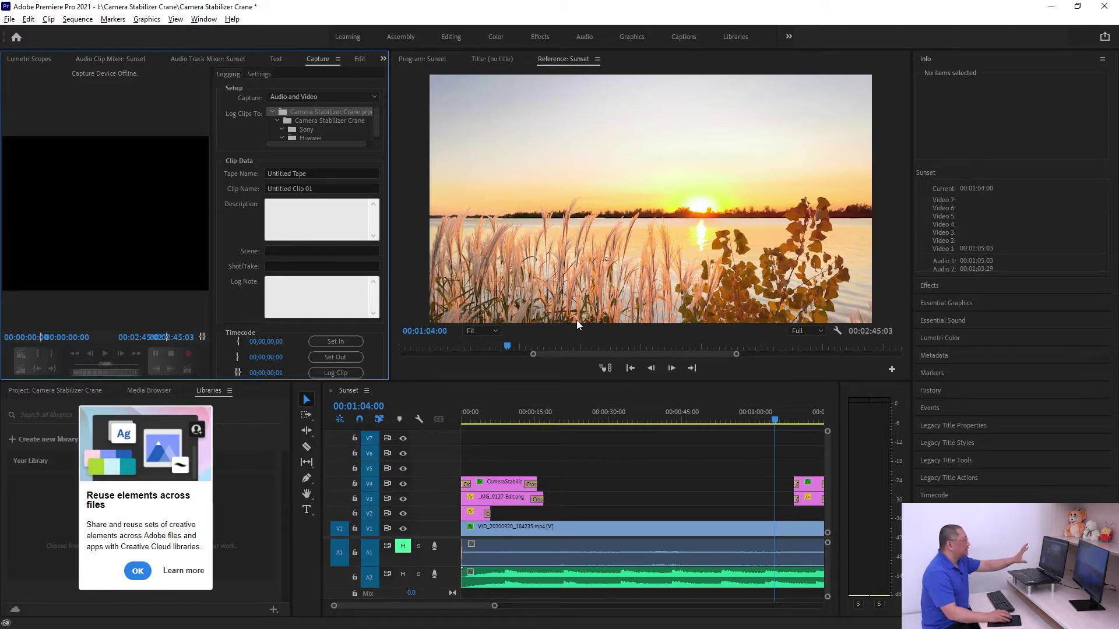
- Reset the All Panels workspace to its saved layout
left_click(204, 20)
mouse_move(236, 33)
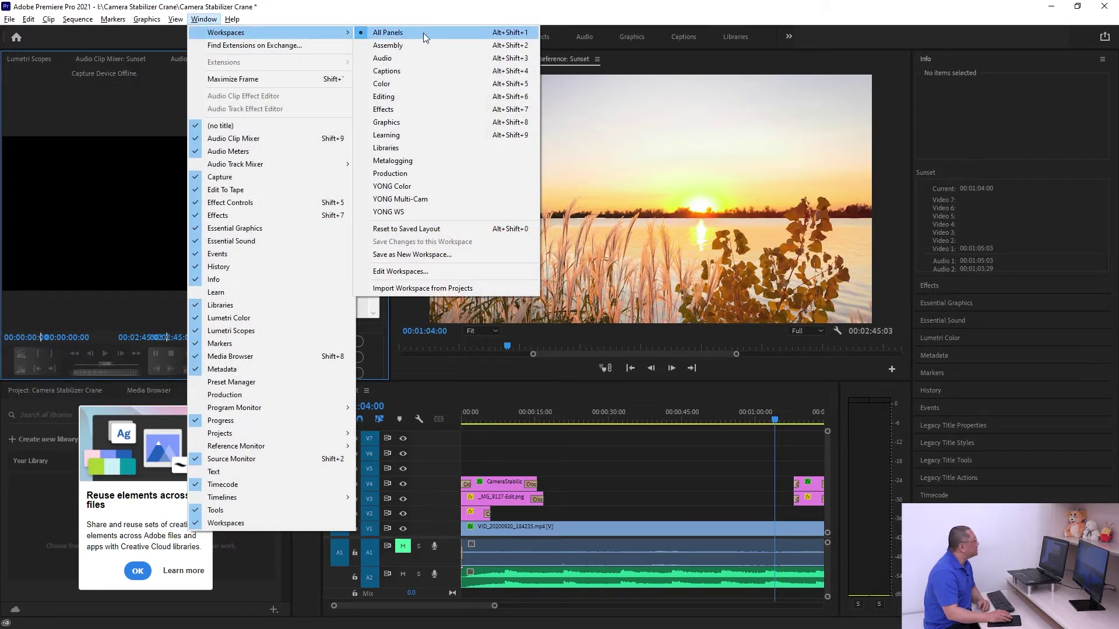
left_click(421, 229)
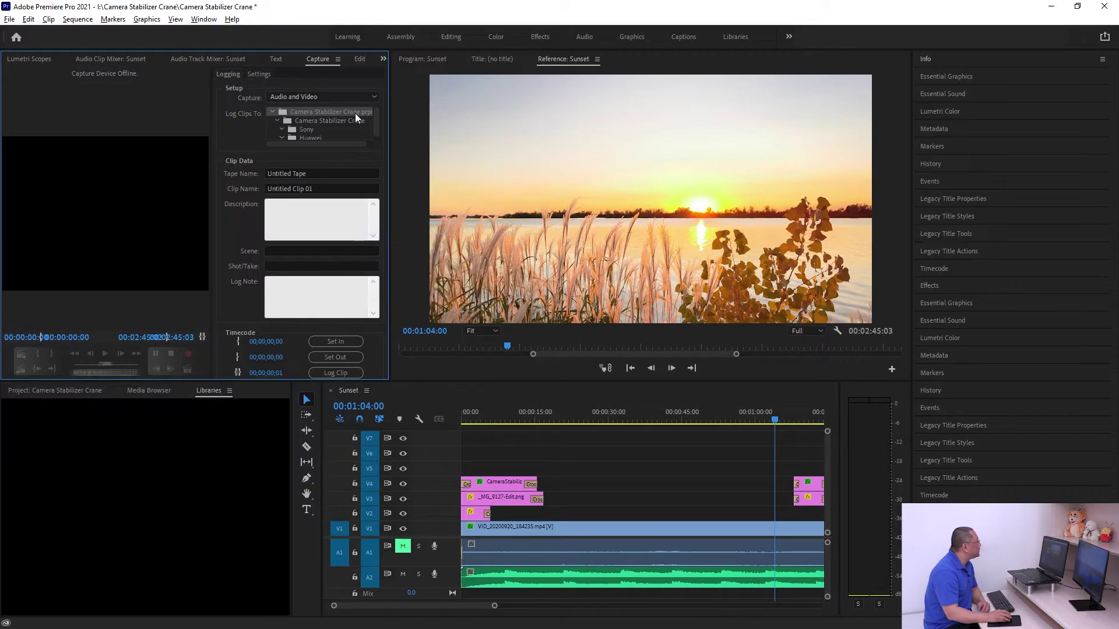
- Switch to the Audio workspace
left_click(203, 19)
mouse_move(246, 34)
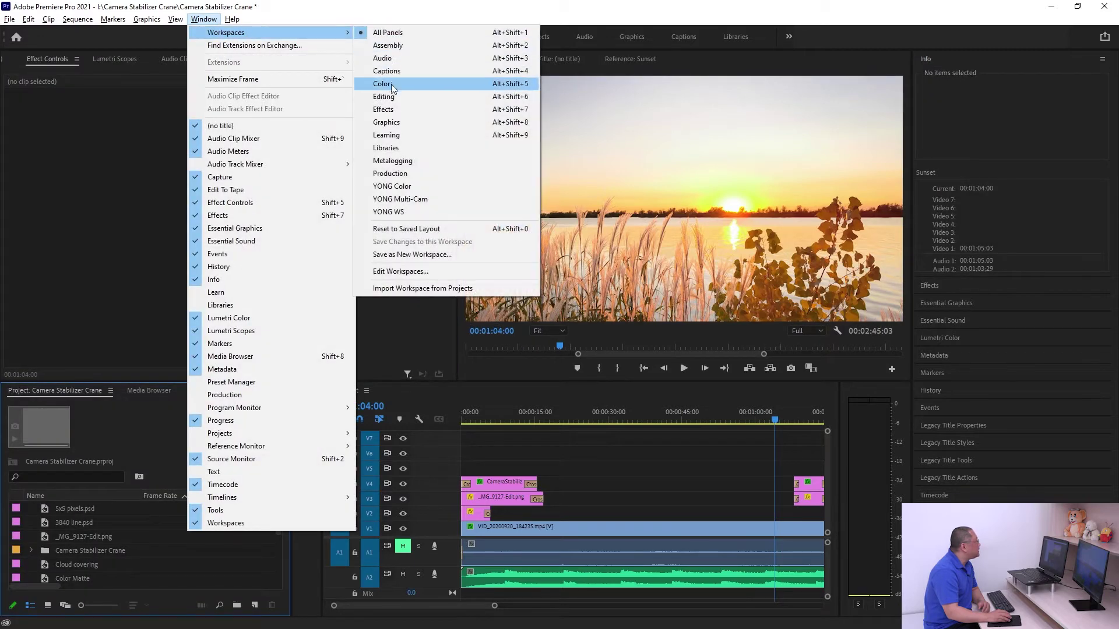
left_click(404, 56)
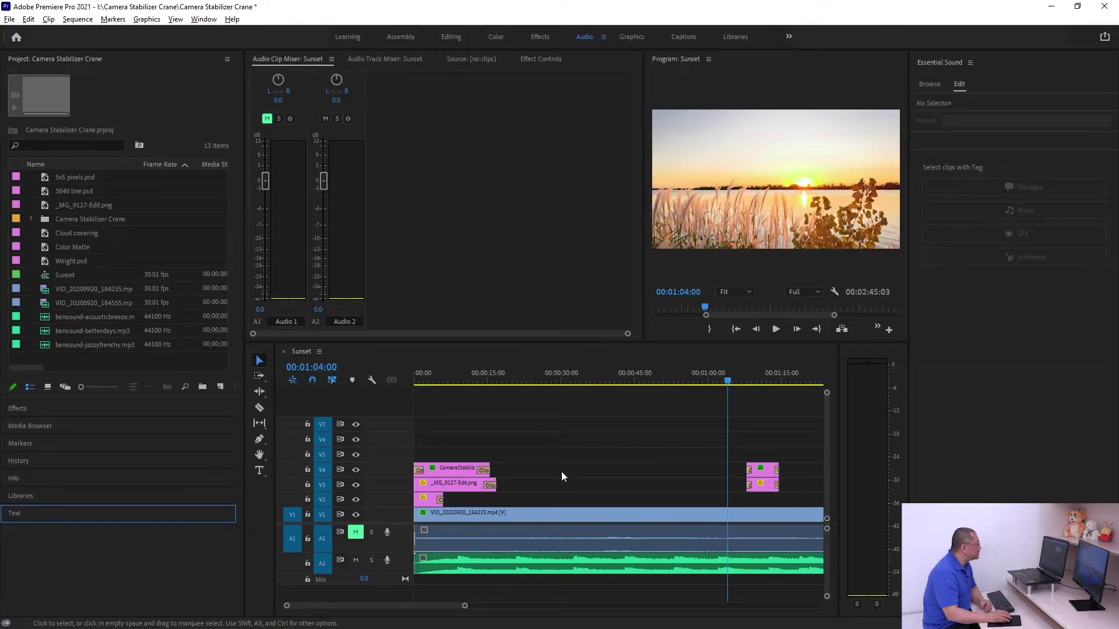
- Browse the Audio workspace panels, bringing up the audio track mixer for Sunset
left_click(591, 410)
left_click(725, 176)
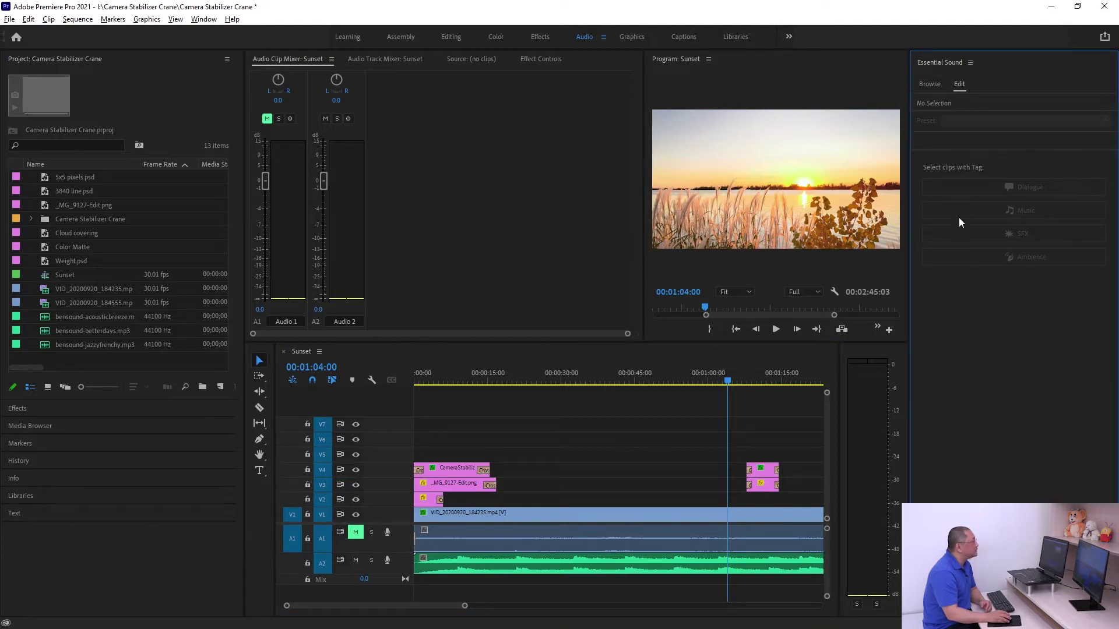
left_click(319, 62)
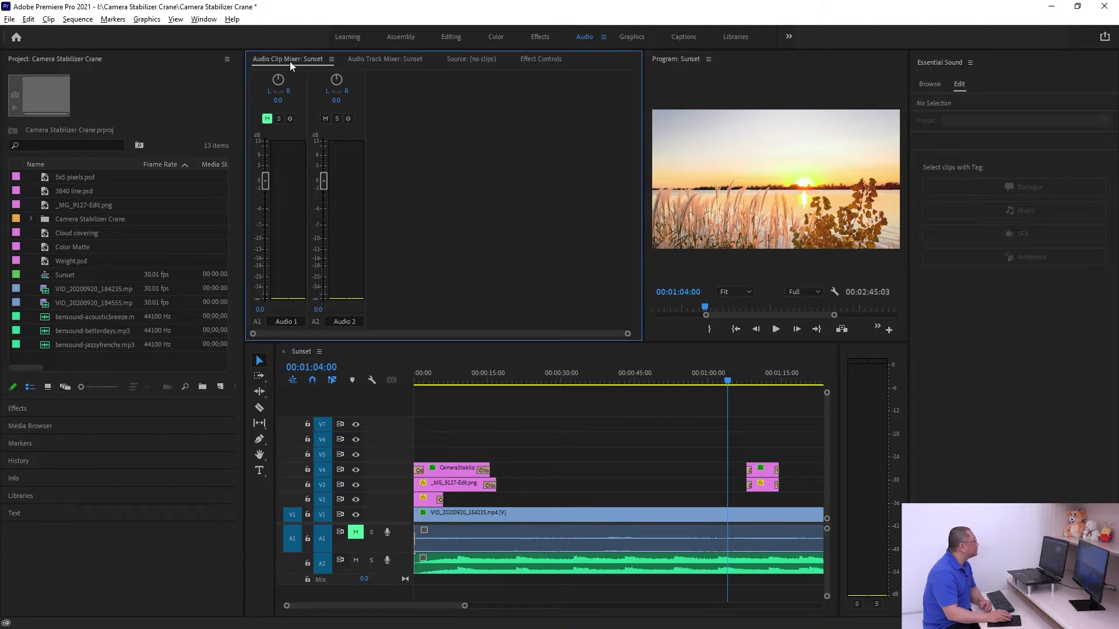
left_click(384, 61)
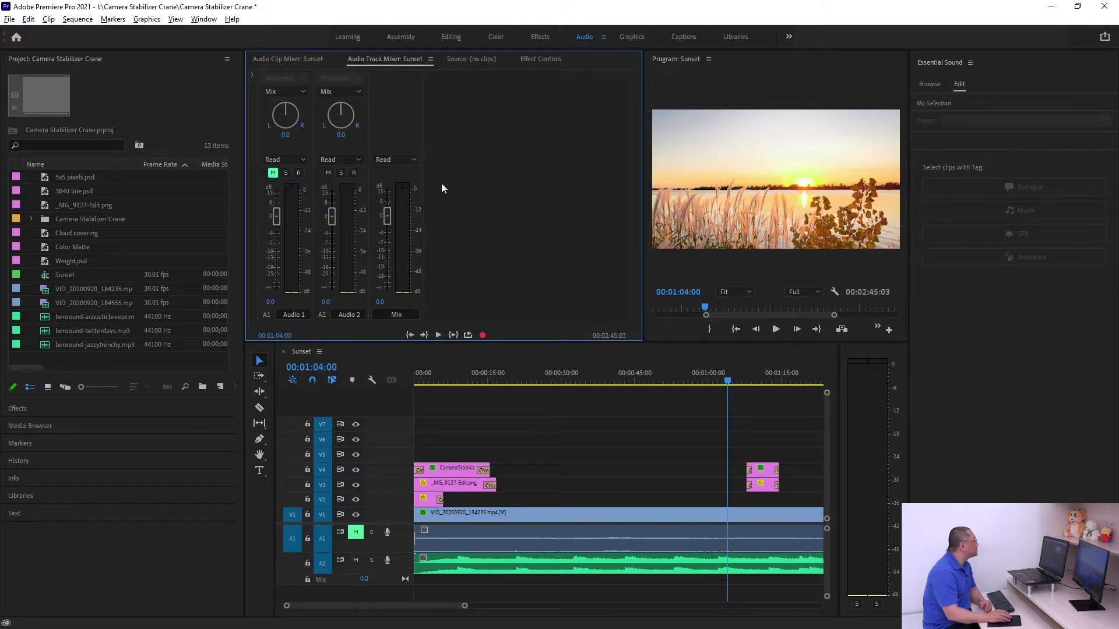
left_click(204, 19)
mouse_move(217, 34)
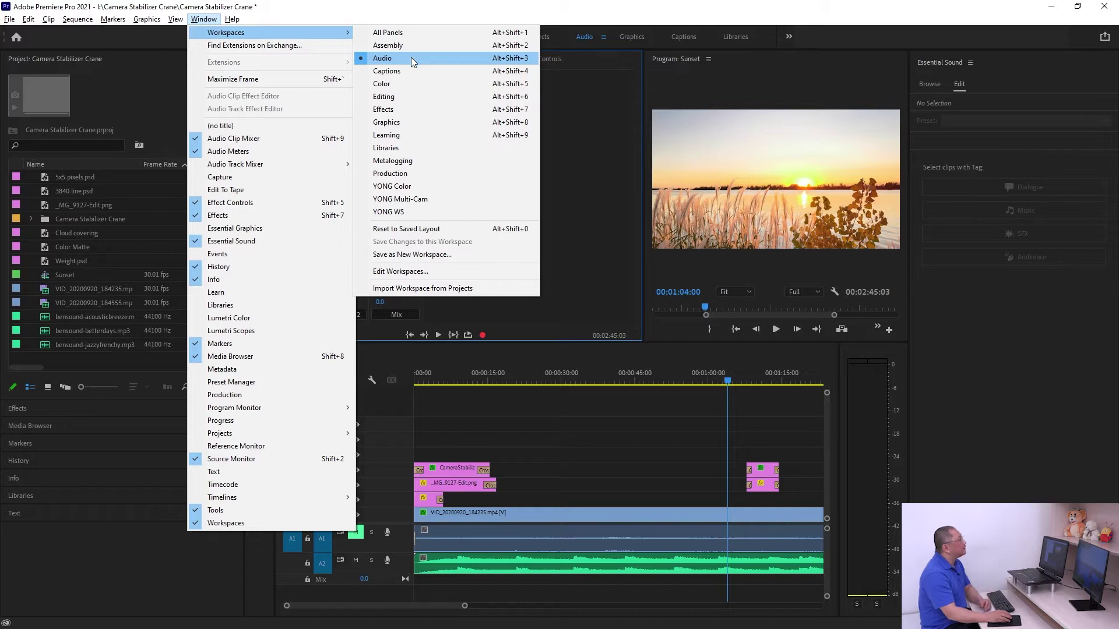
left_click(562, 124)
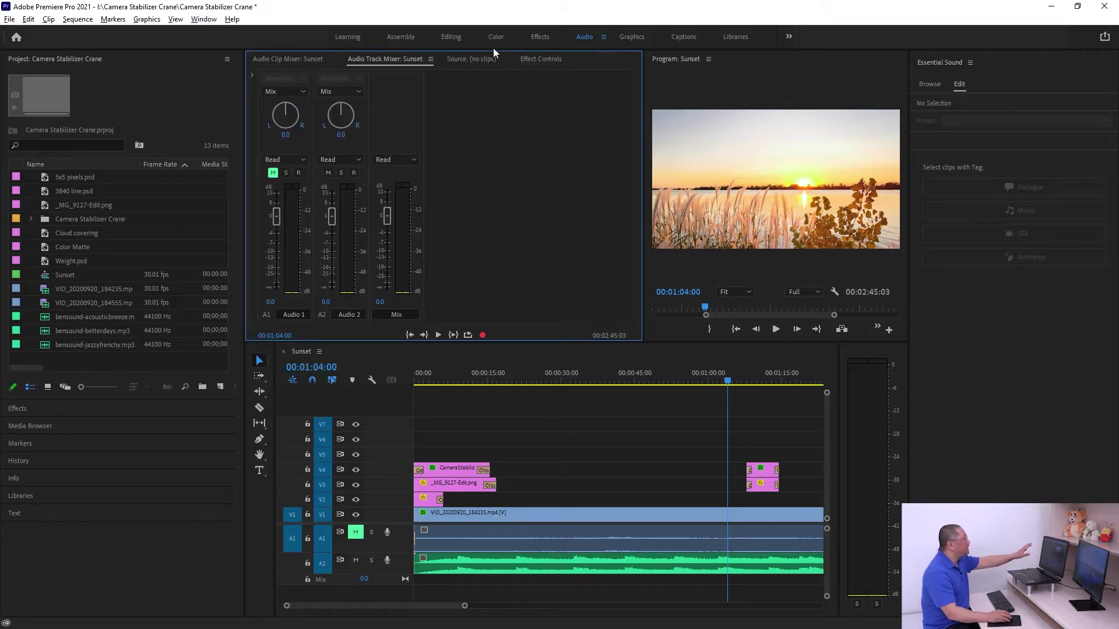
- Close the empty Source panel from its panel menu
left_click(474, 59)
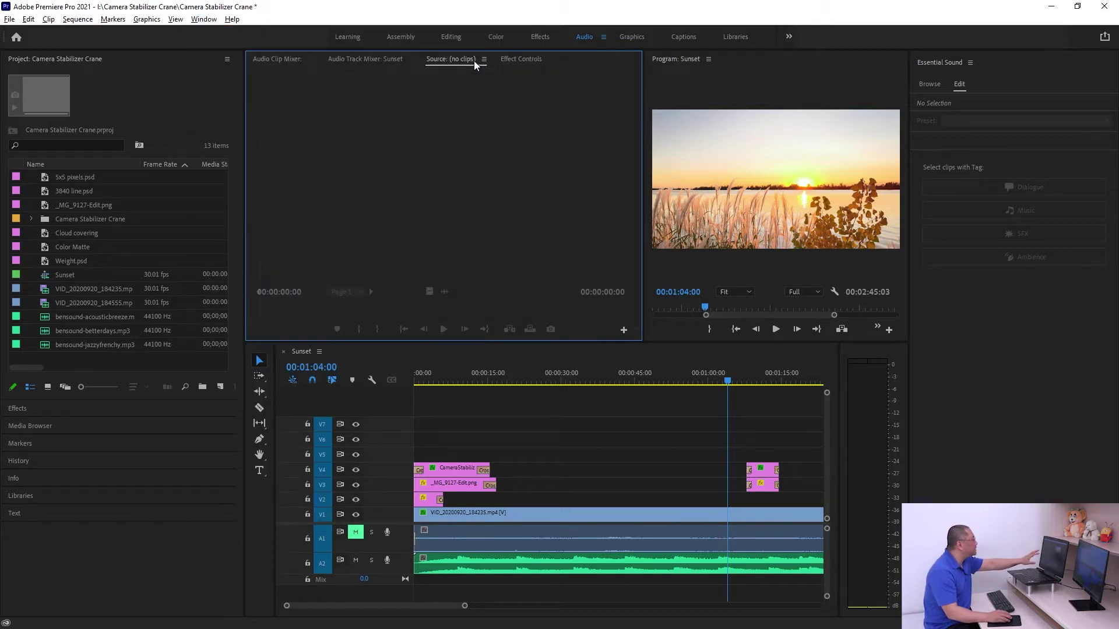
left_click(484, 59)
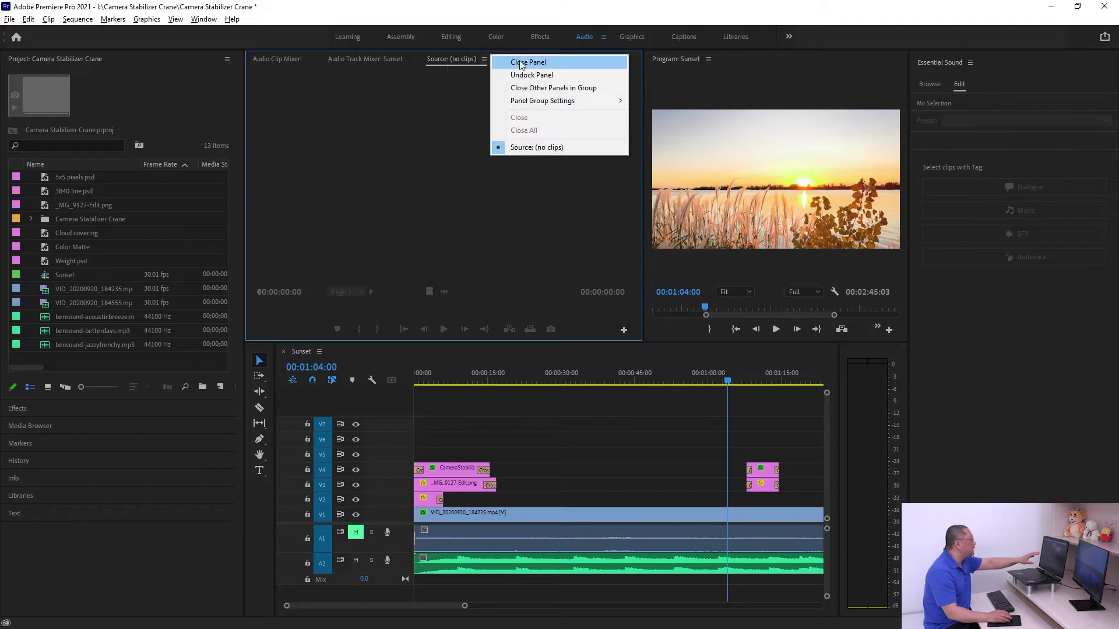
left_click(523, 64)
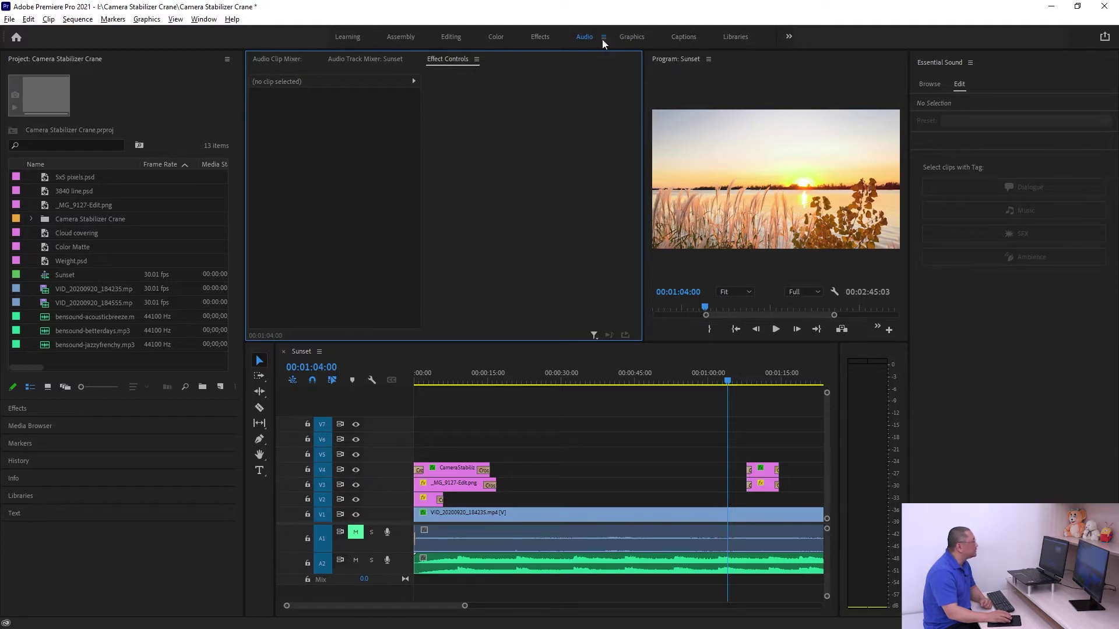
- Switch to the Graphics workspace and hide the workspaces bar
left_click(638, 37)
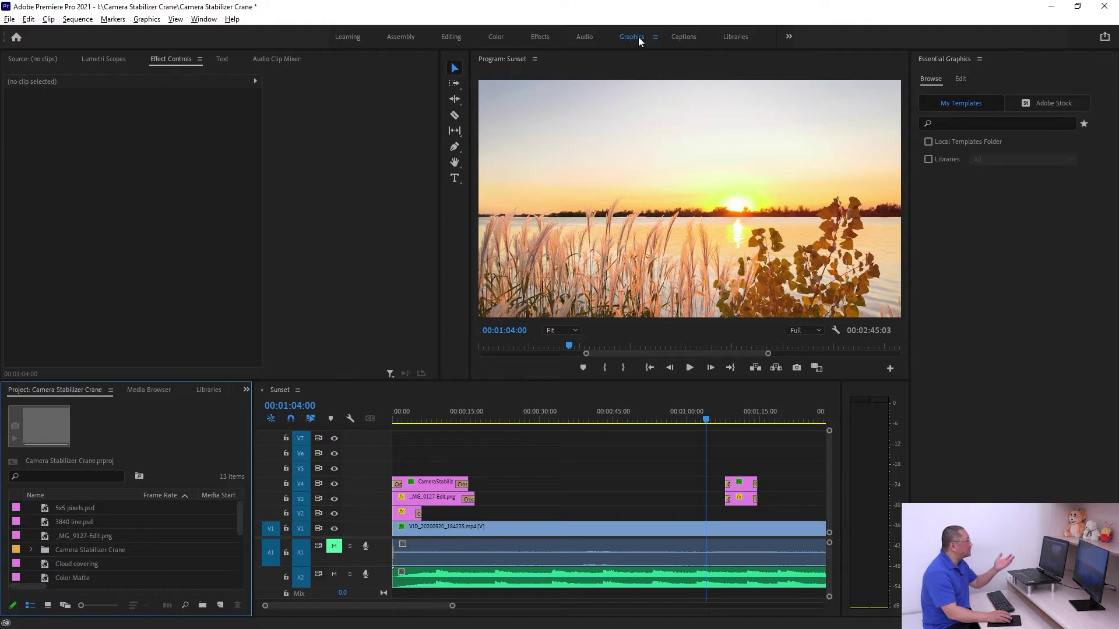
left_click(202, 20)
mouse_move(228, 32)
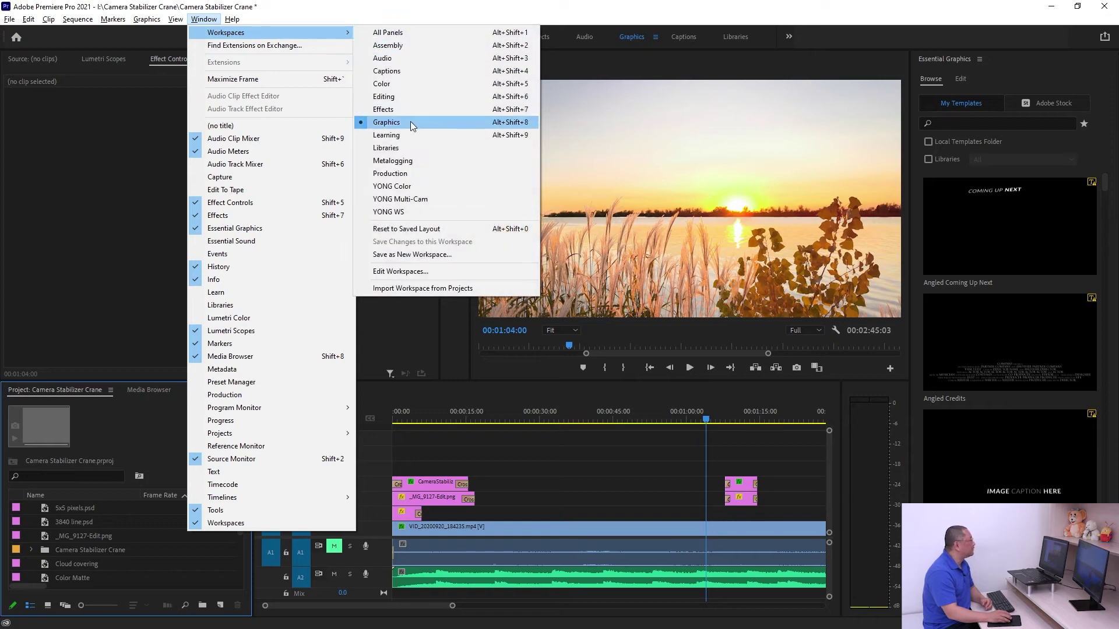
left_click(776, 55)
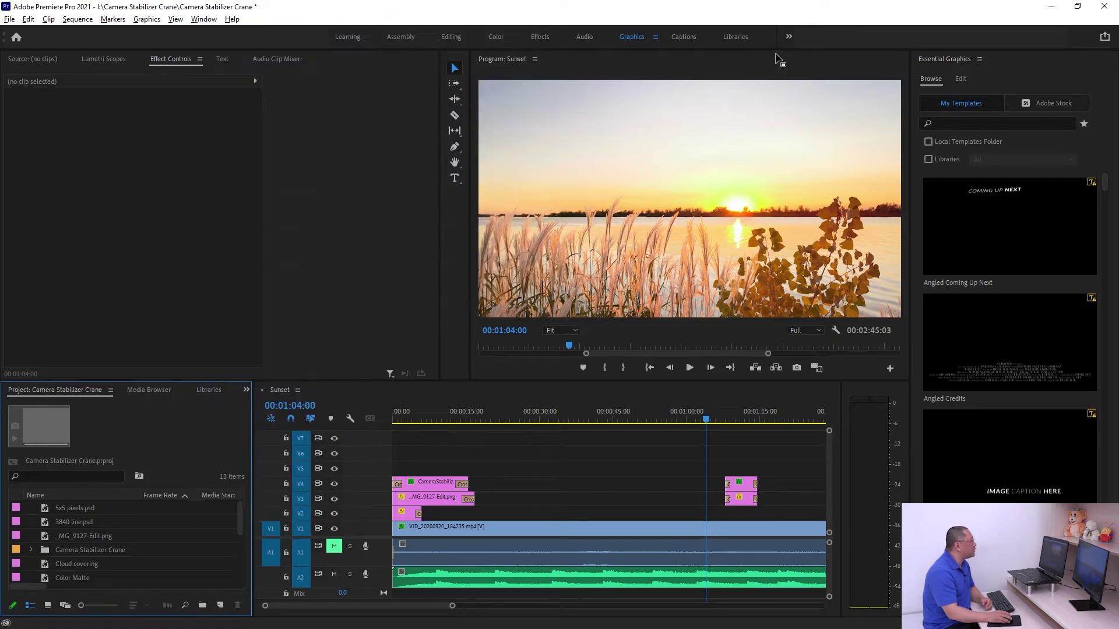
right_click(813, 36)
left_click(851, 61)
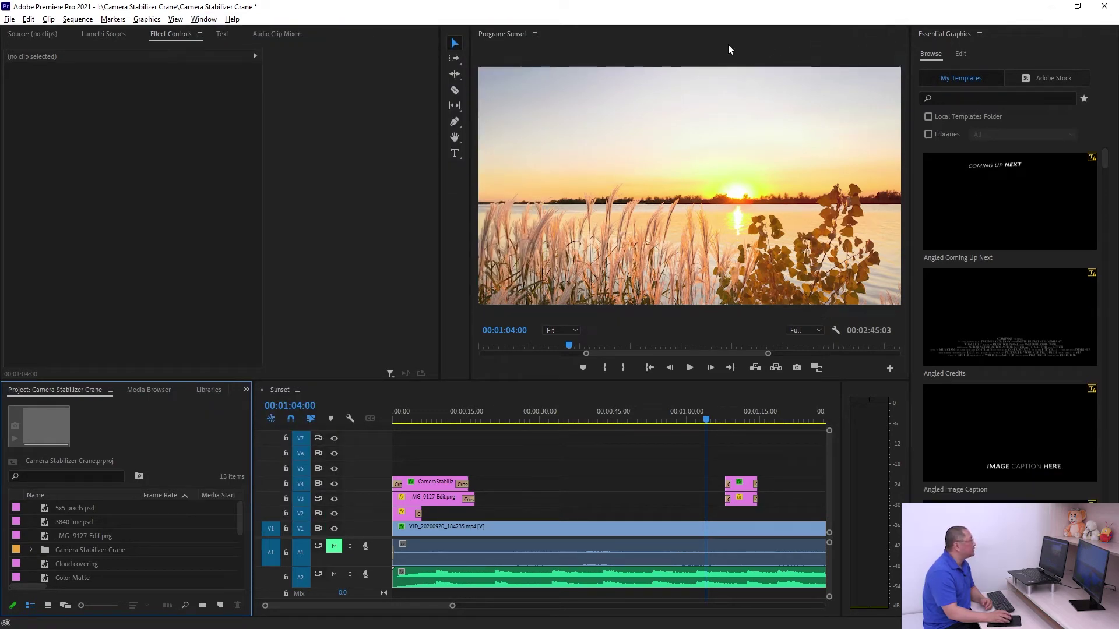
- Switch from the Graphics to the Production workspace, then bring the Workspaces list back up
left_click(208, 20)
mouse_move(274, 33)
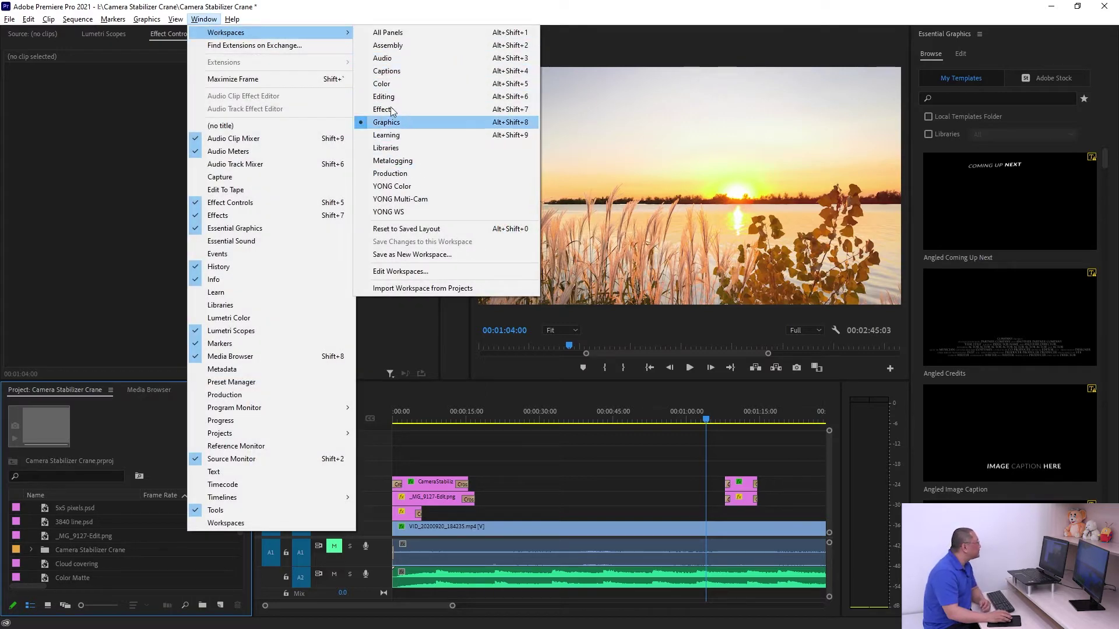
left_click(404, 176)
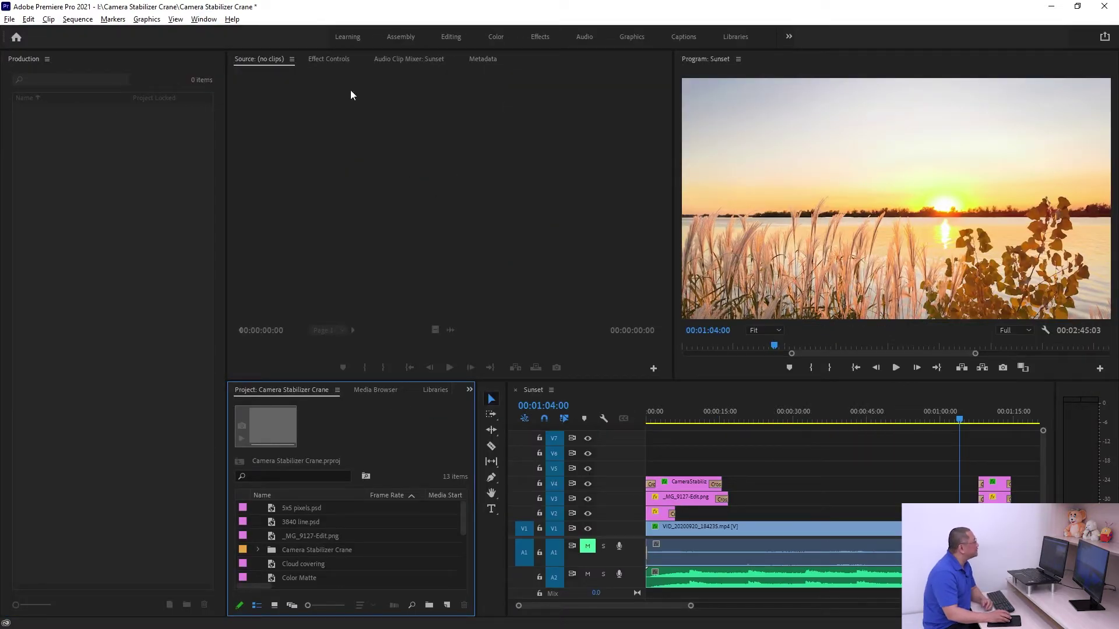
left_click(204, 20)
mouse_move(243, 33)
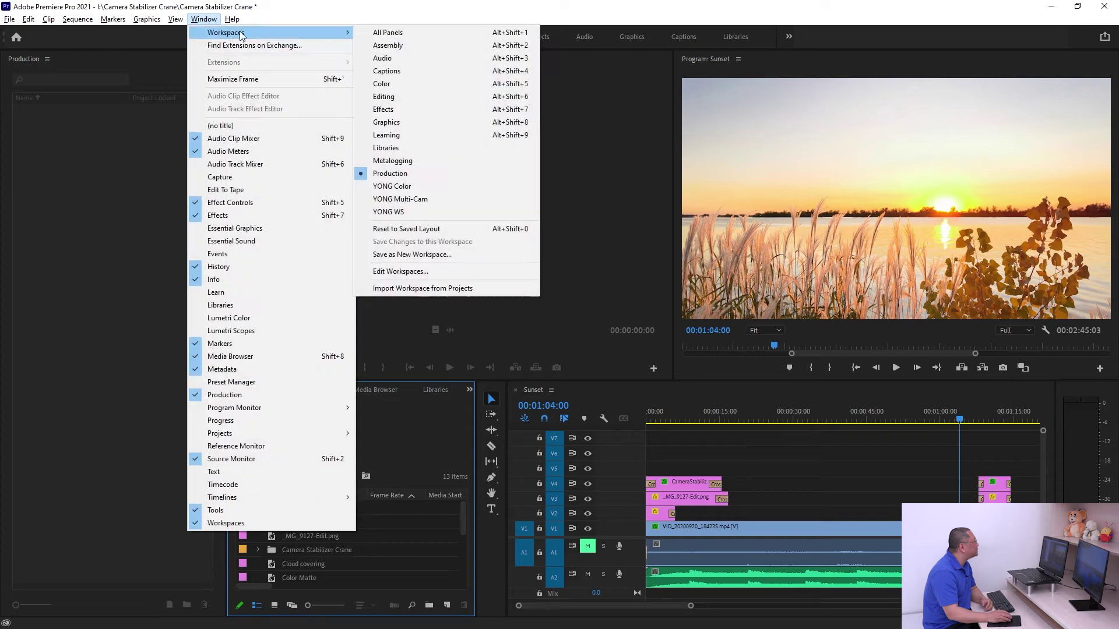
- Apply the Color workspace, select the timeline clip, and expand Lumetri Color's Basic Correction
left_click(401, 86)
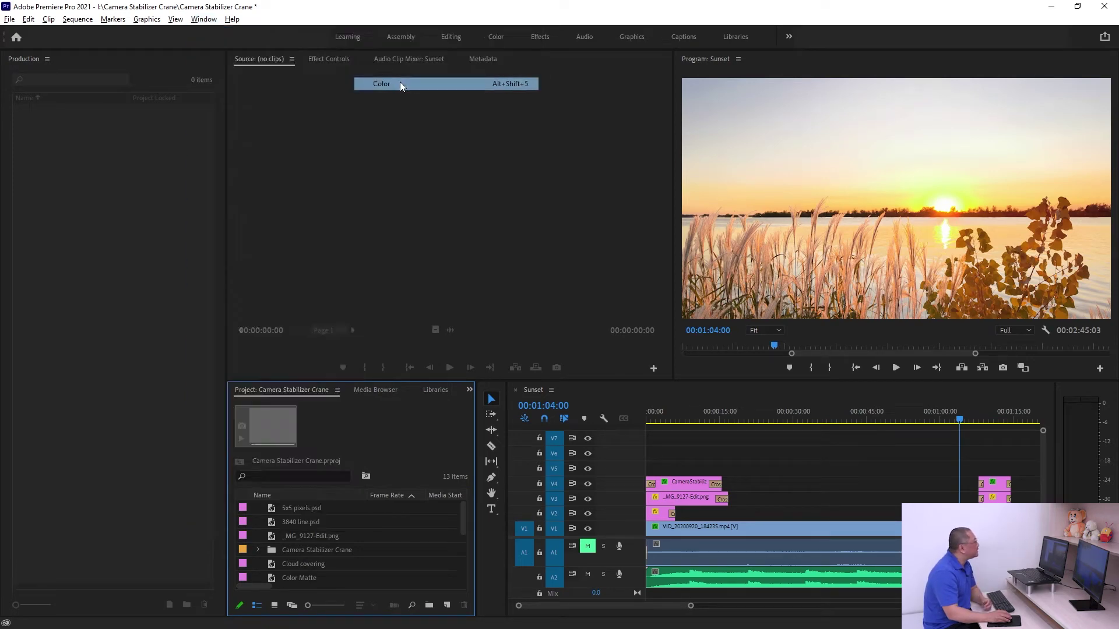
left_click(967, 87)
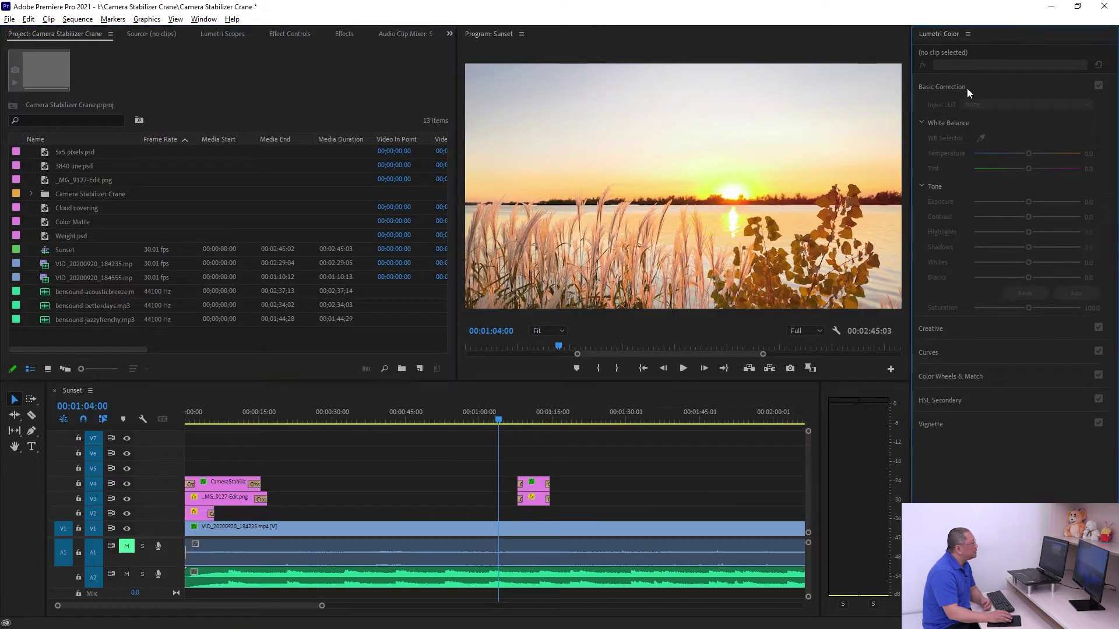
left_click(628, 525)
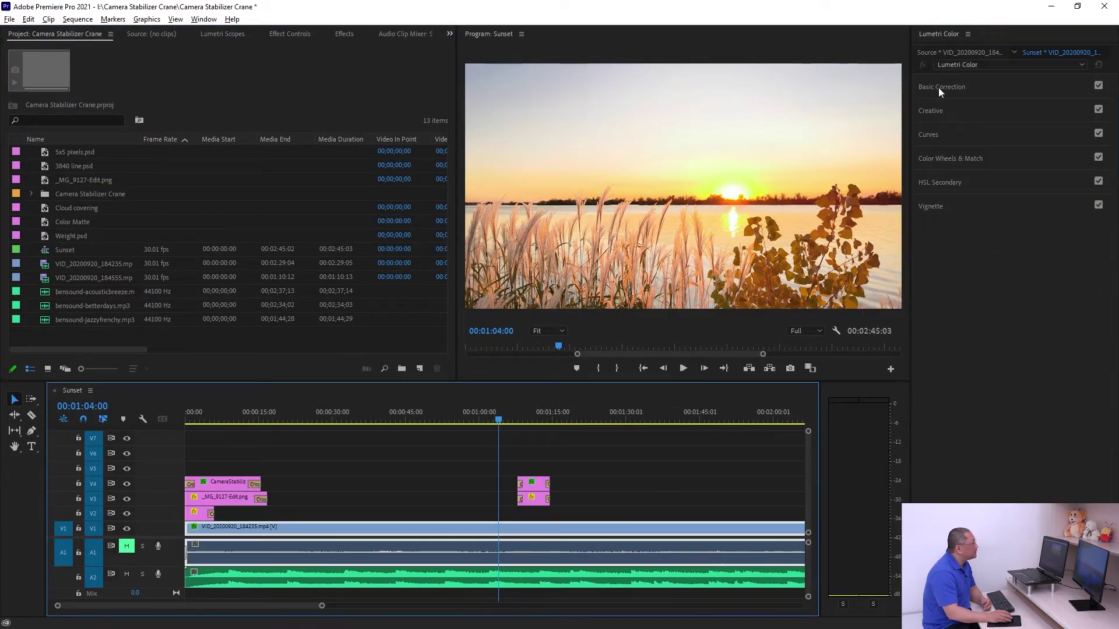
left_click(943, 37)
left_click(1001, 87)
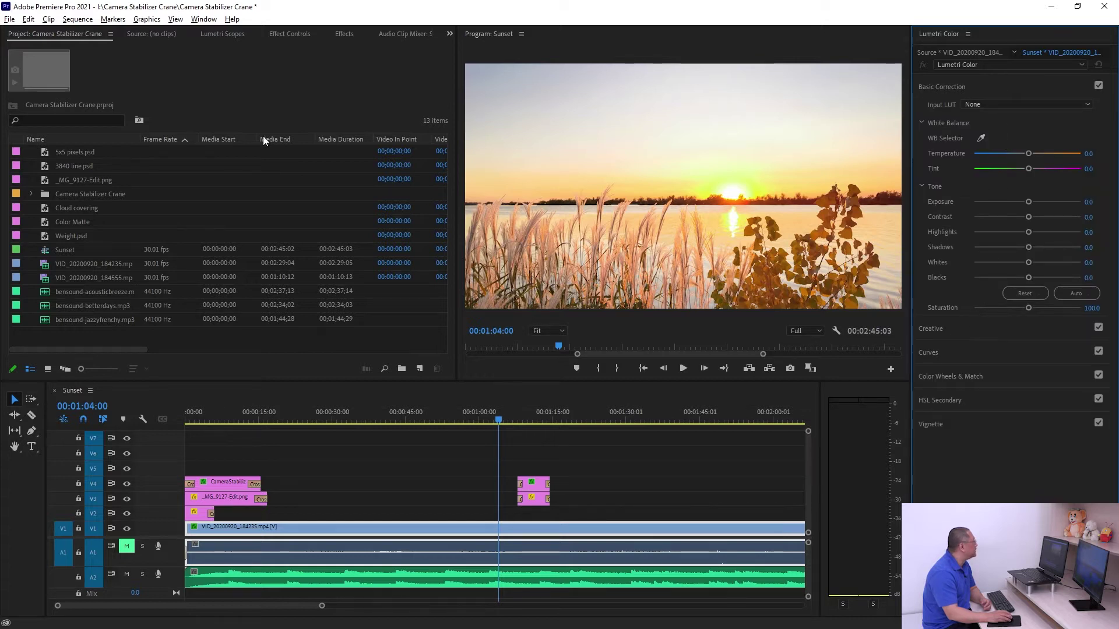
- Click through the Effects, Effect Controls and Lumetri Scopes panels
left_click(223, 66)
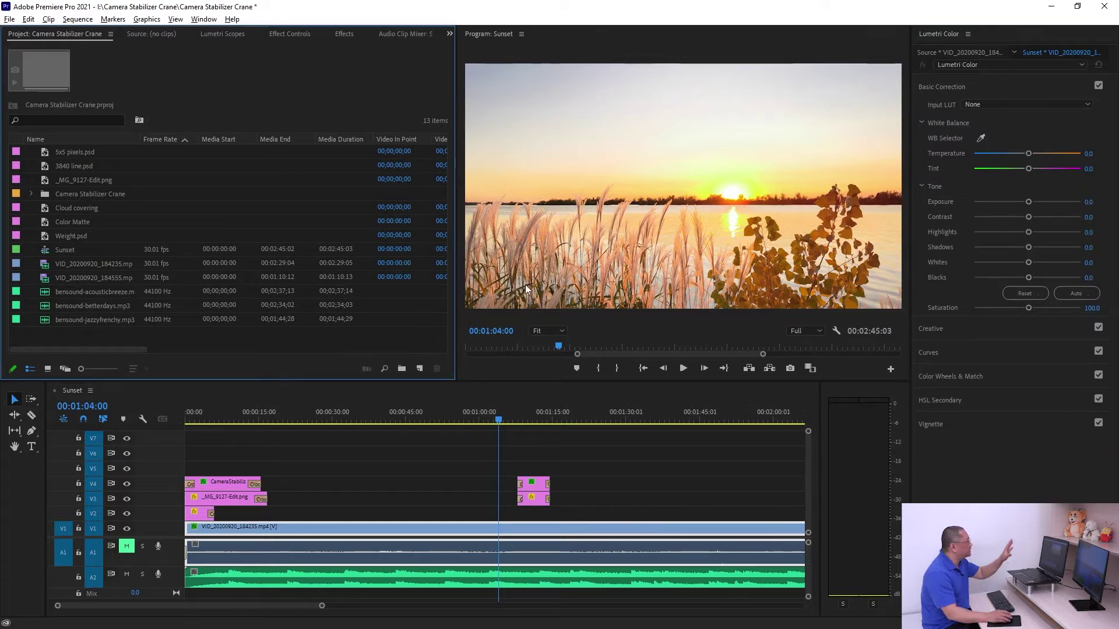
left_click(345, 35)
left_click(292, 36)
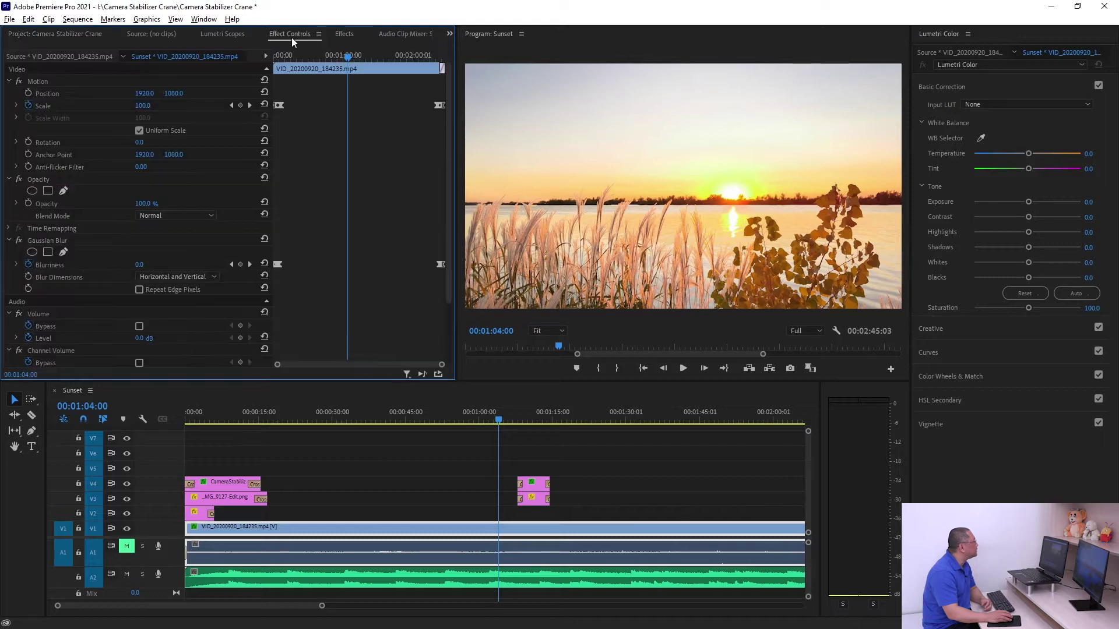
left_click(230, 36)
- Close the Color workspace's Source panel, leaving Lumetri Scopes in the left panel
left_click(162, 34)
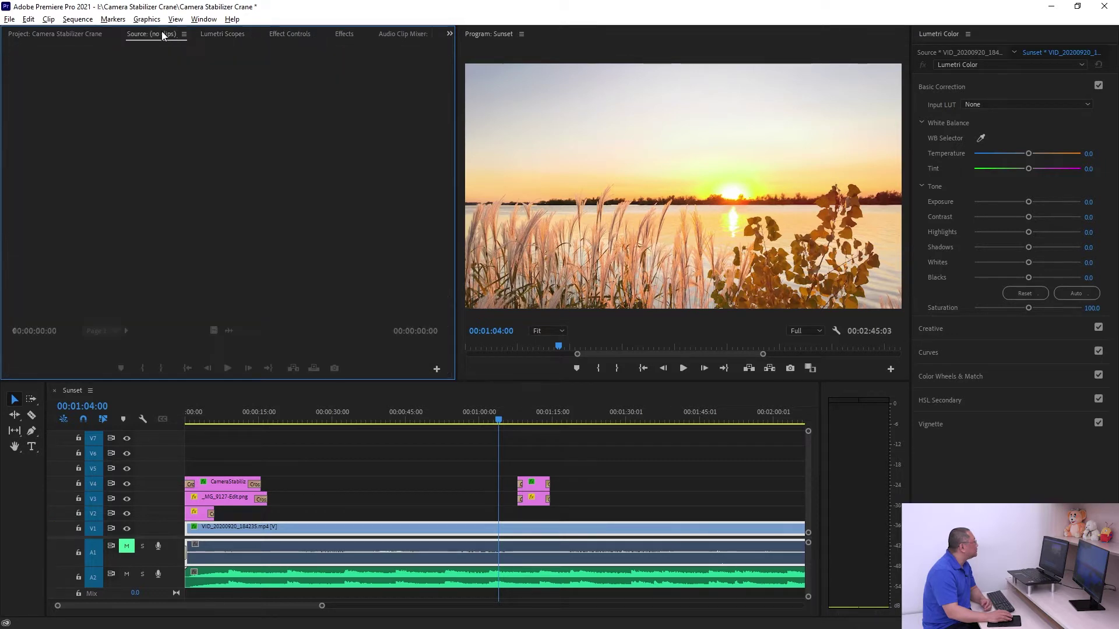
left_click(183, 34)
left_click(283, 39)
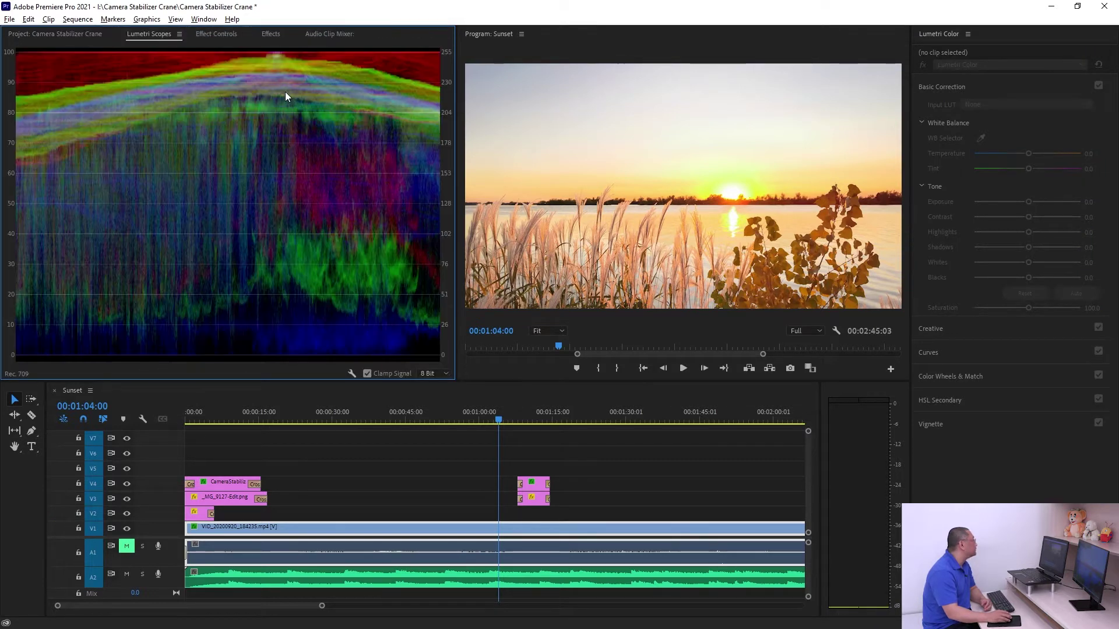
left_click(203, 20)
mouse_move(233, 33)
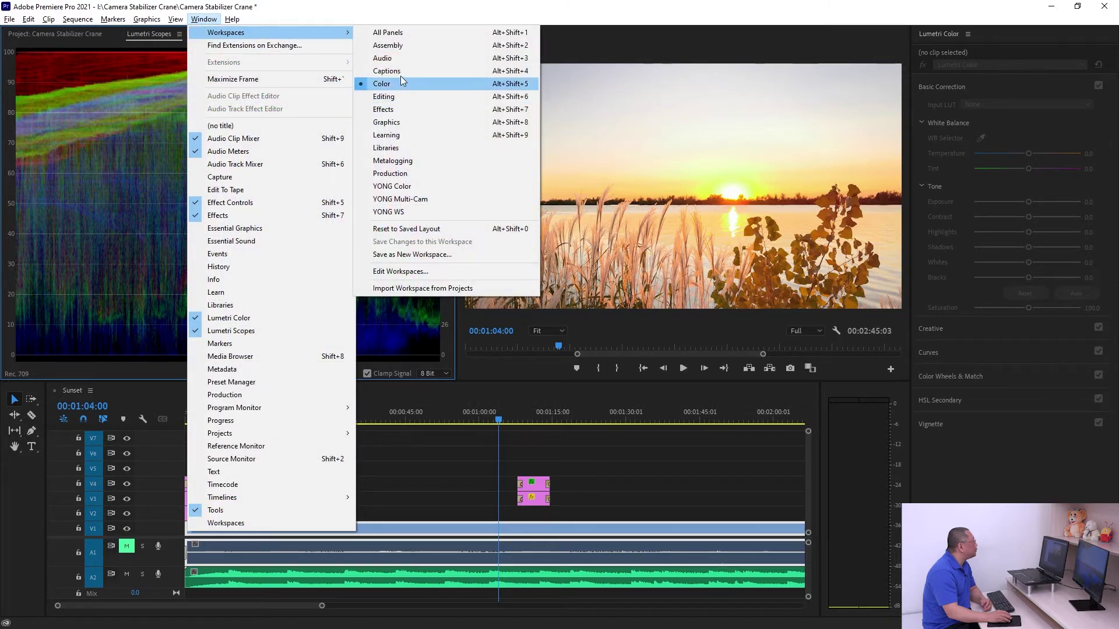
- Reset the Color workspace to its saved layout, restoring Source, Project and the workspaces bar
left_click(417, 232)
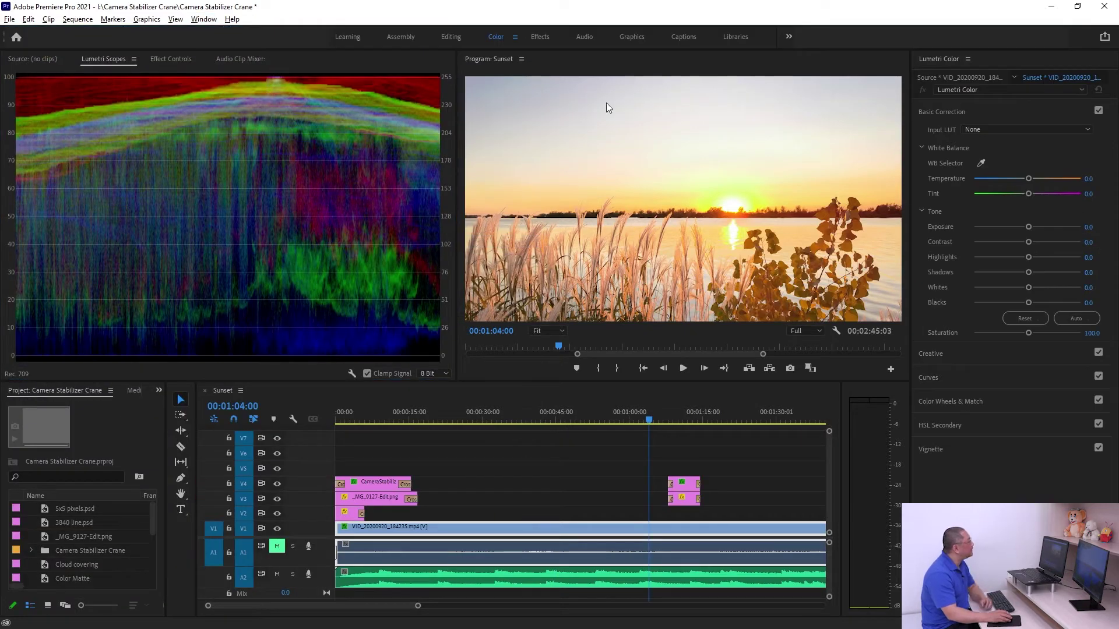
left_click(204, 19)
mouse_move(224, 32)
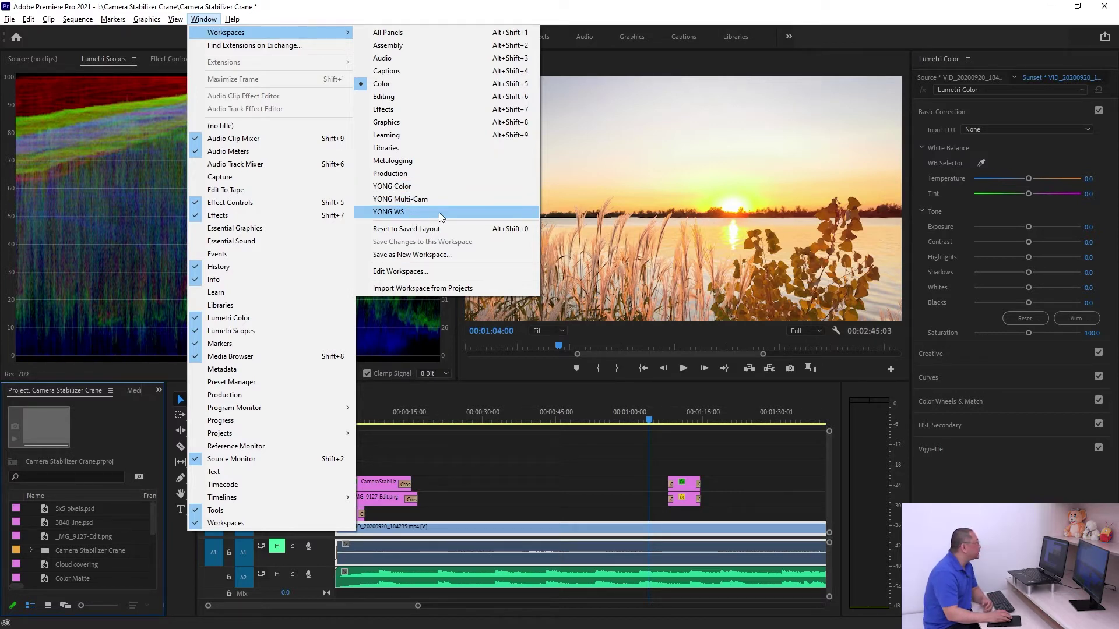
- Apply the custom YONG WS workspace and focus its Project panel
left_click(402, 214)
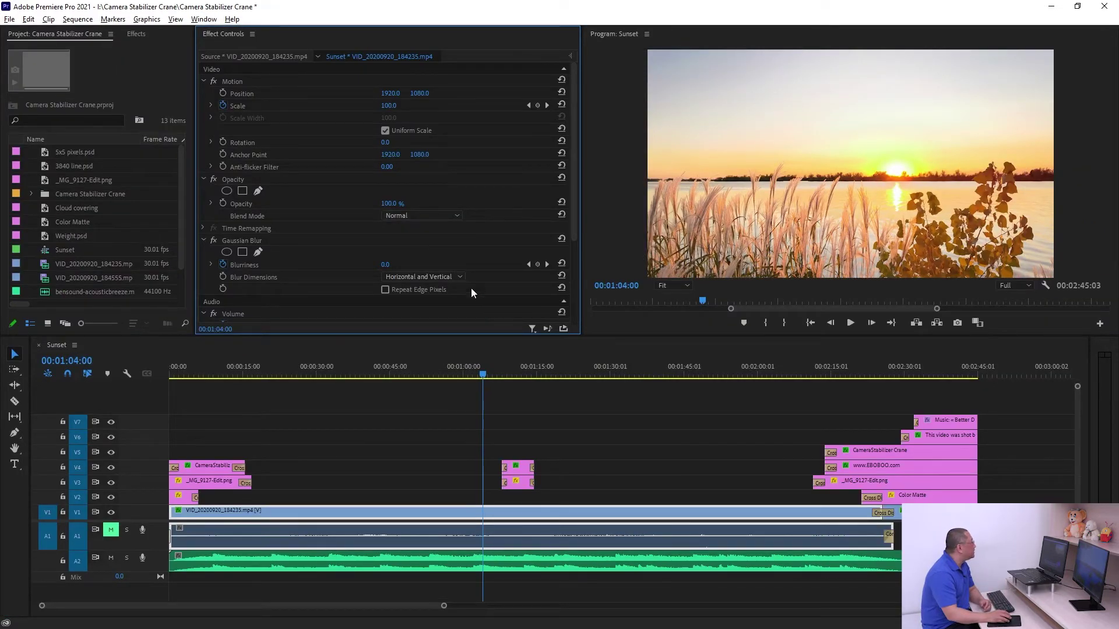
left_click(161, 83)
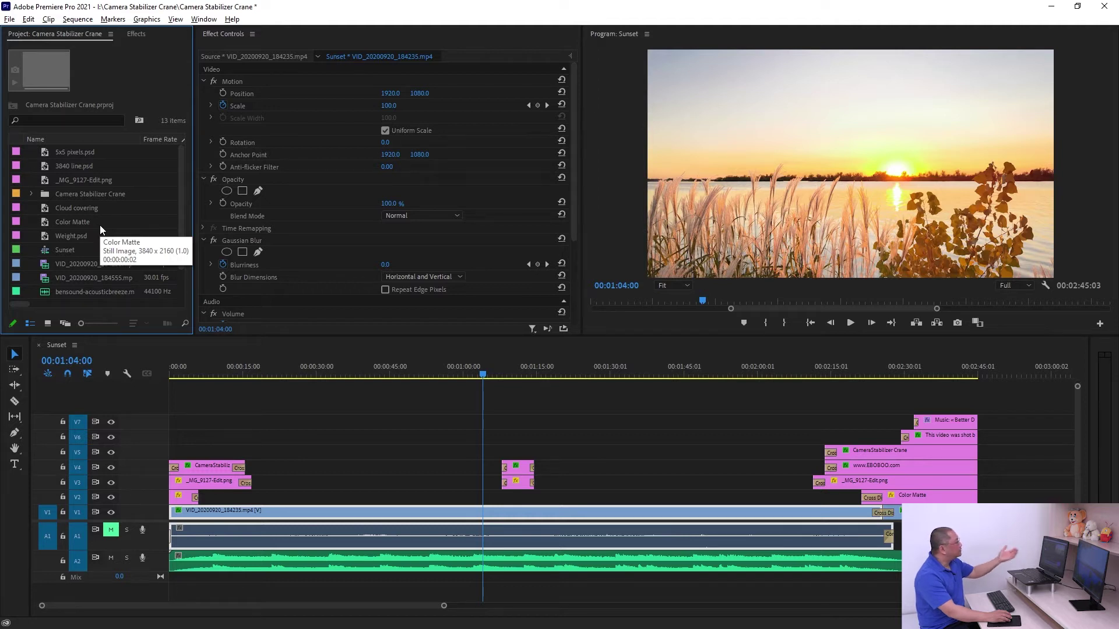
- Dismiss the Project panel's New Item menu without creating anything, then deselect the sequence clips
right_click(27, 216)
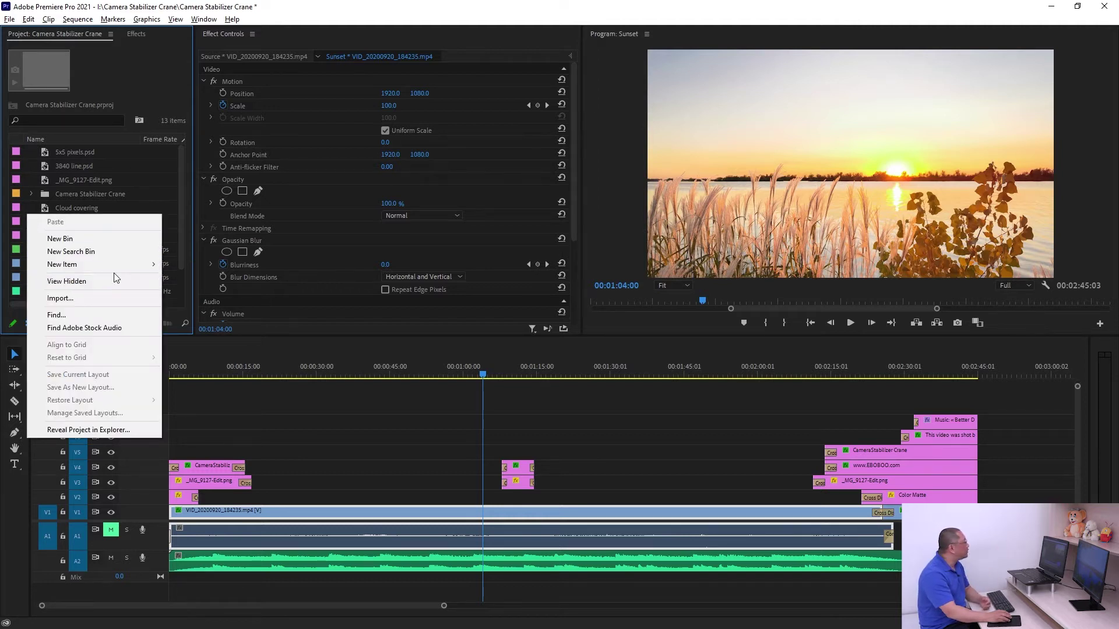
mouse_move(124, 264)
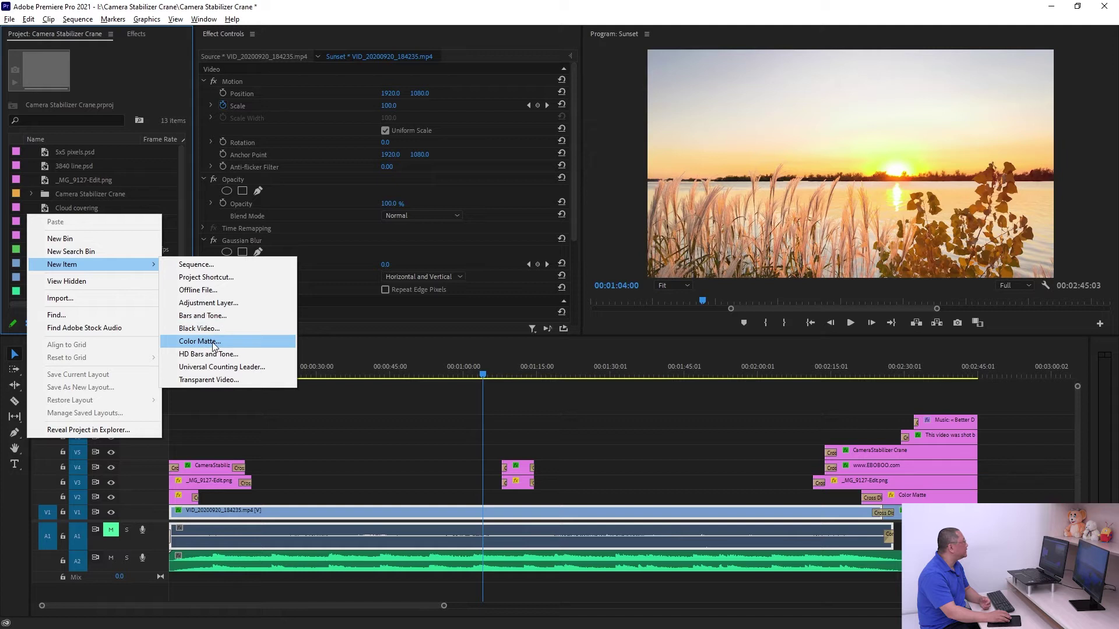
left_click(128, 75)
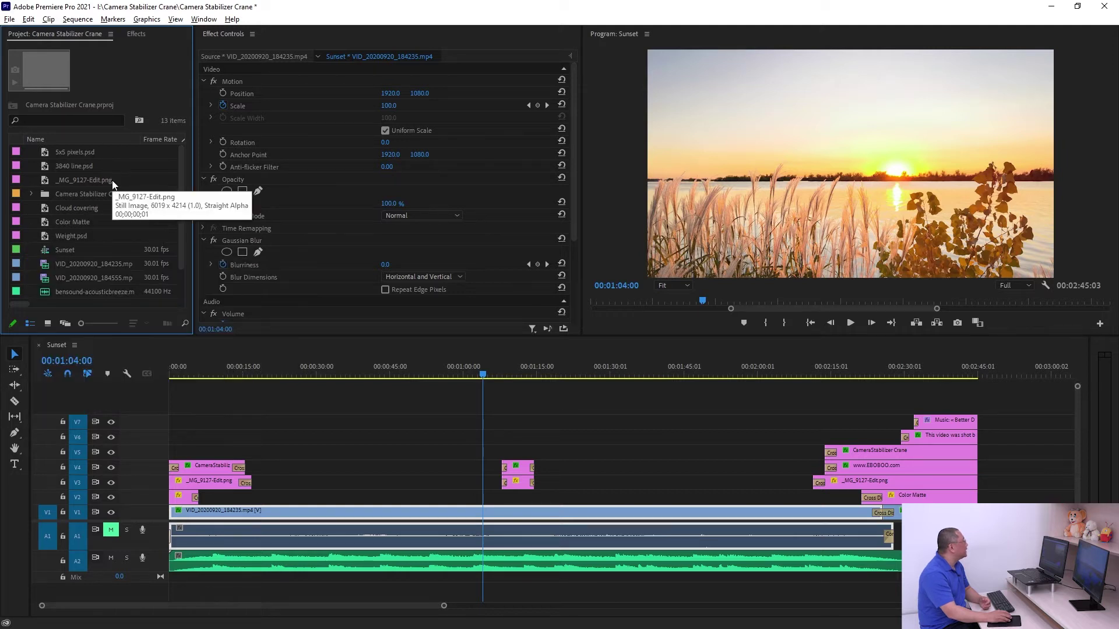
left_click(541, 406)
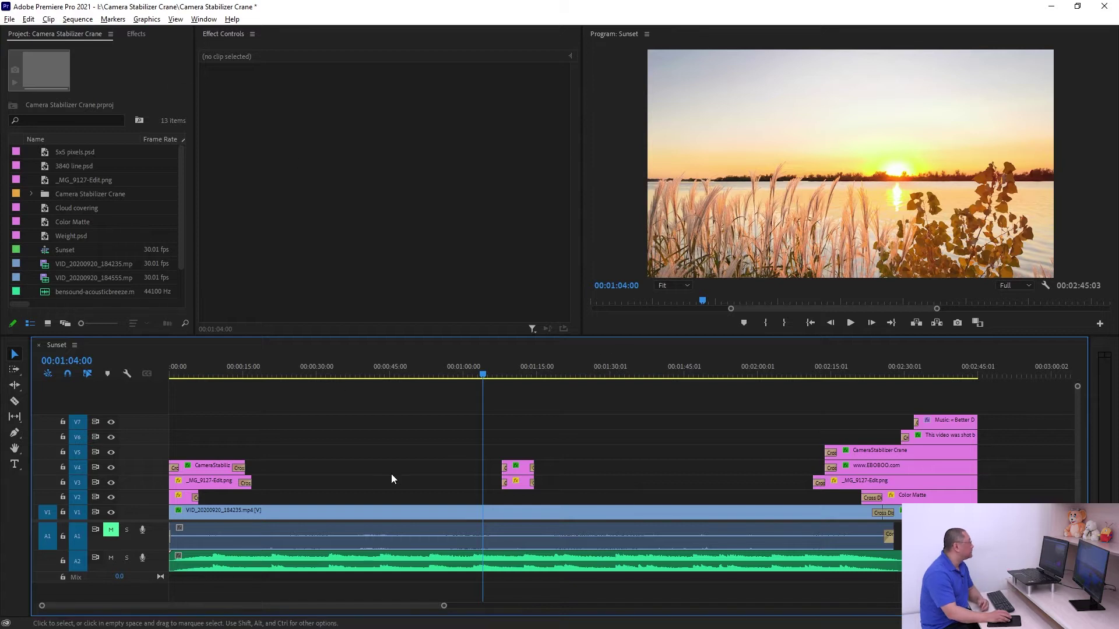
- With the V1 clip selected, browse Effects: Video Effects > Distort and Audio Effects > Reverb > Studio Reverb
left_click(401, 512)
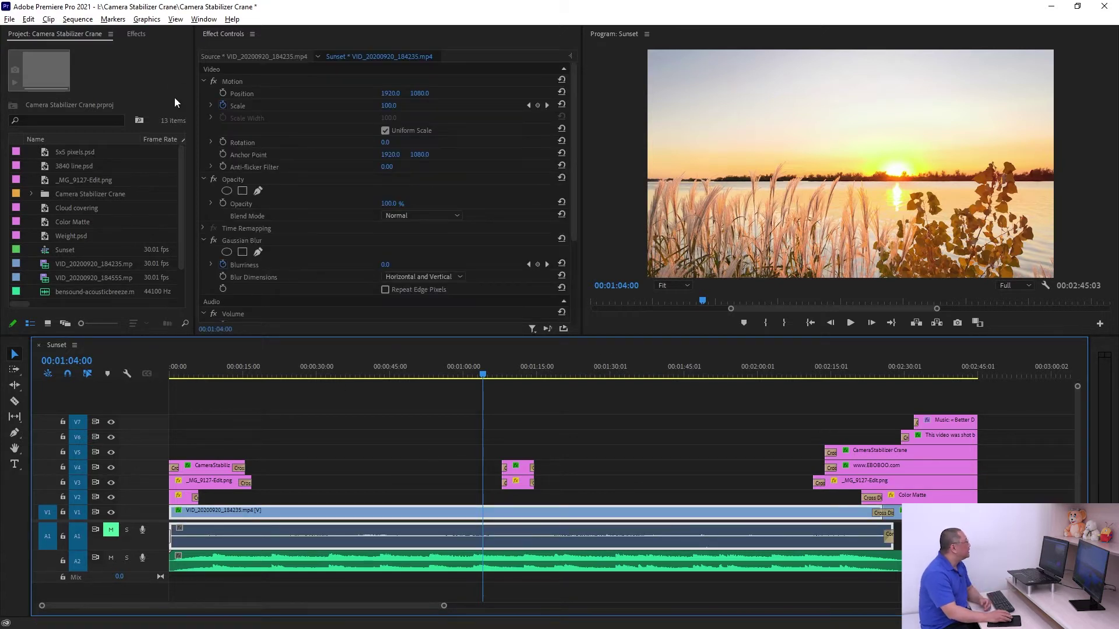
left_click(135, 35)
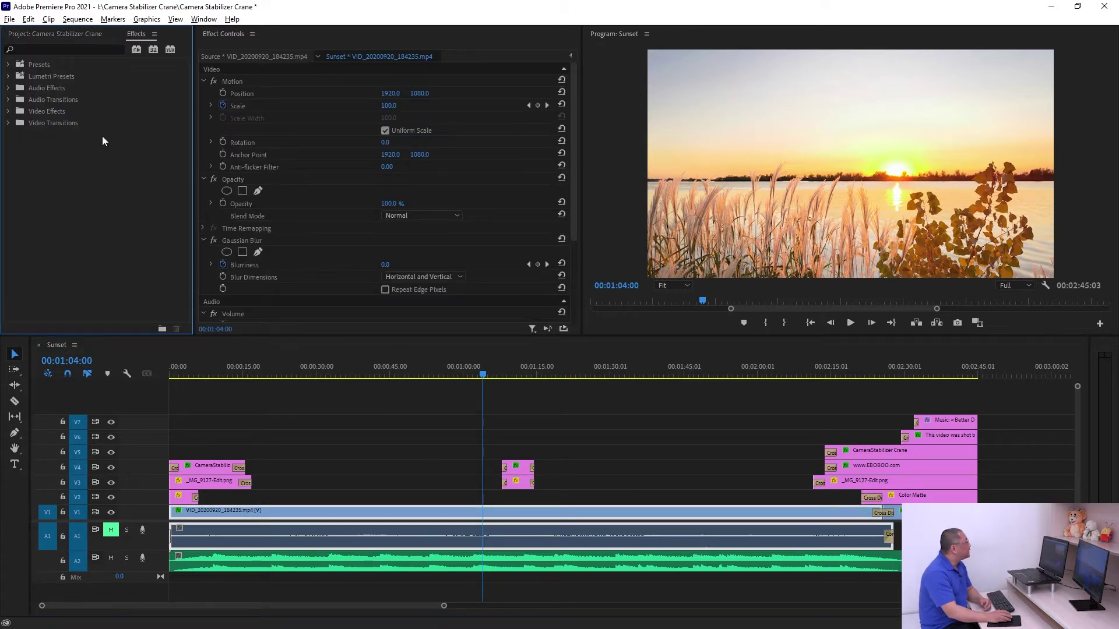
left_click(8, 111)
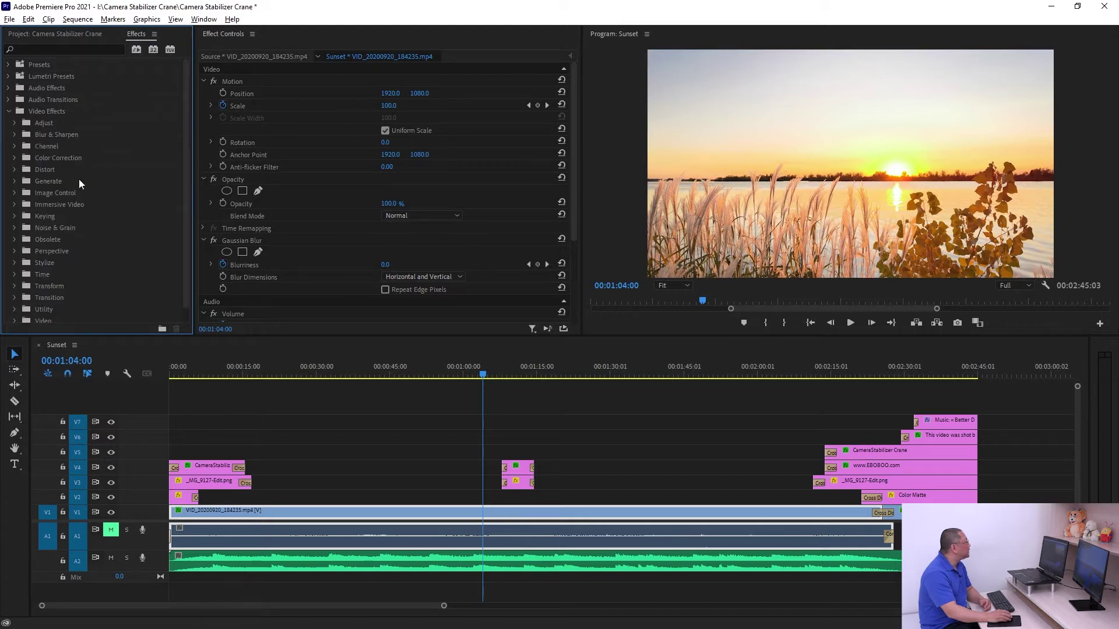
left_click(15, 168)
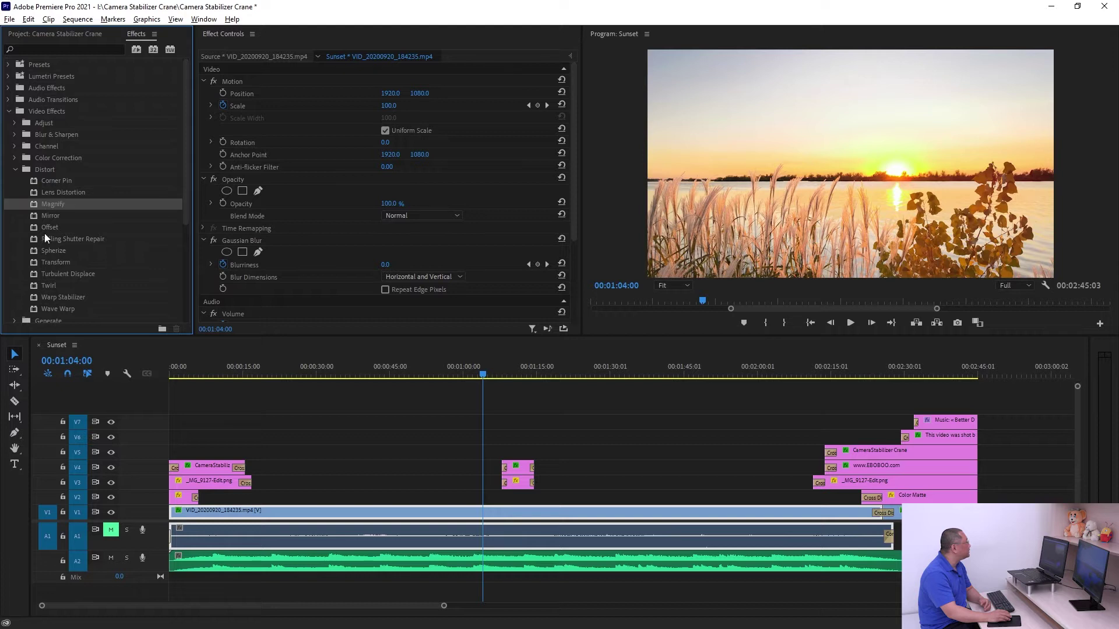
left_click(8, 88)
left_click(15, 158)
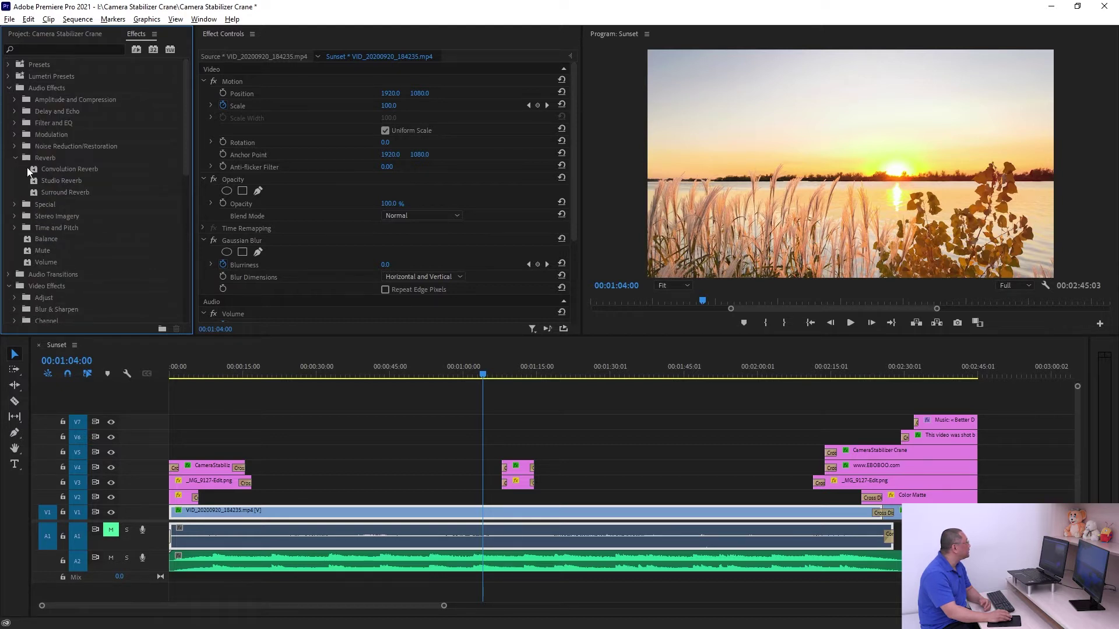
left_click(55, 181)
- Collapse Video Effects and open Video Transitions > Immersive Video, then refocus the sequence
scroll(65, 208, "down", 2)
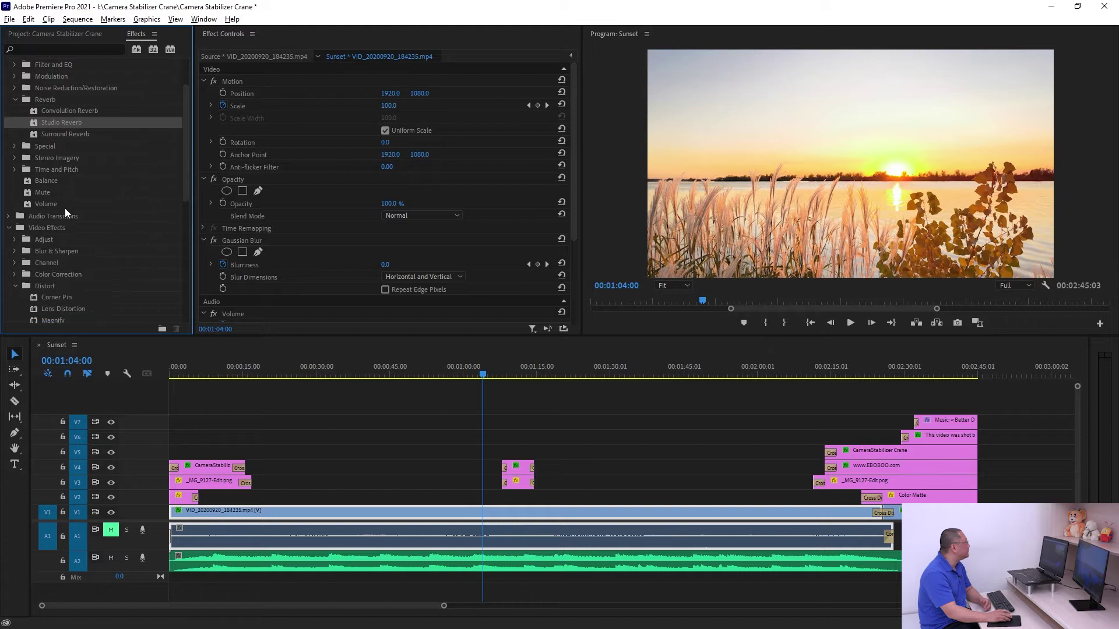
left_click(9, 228)
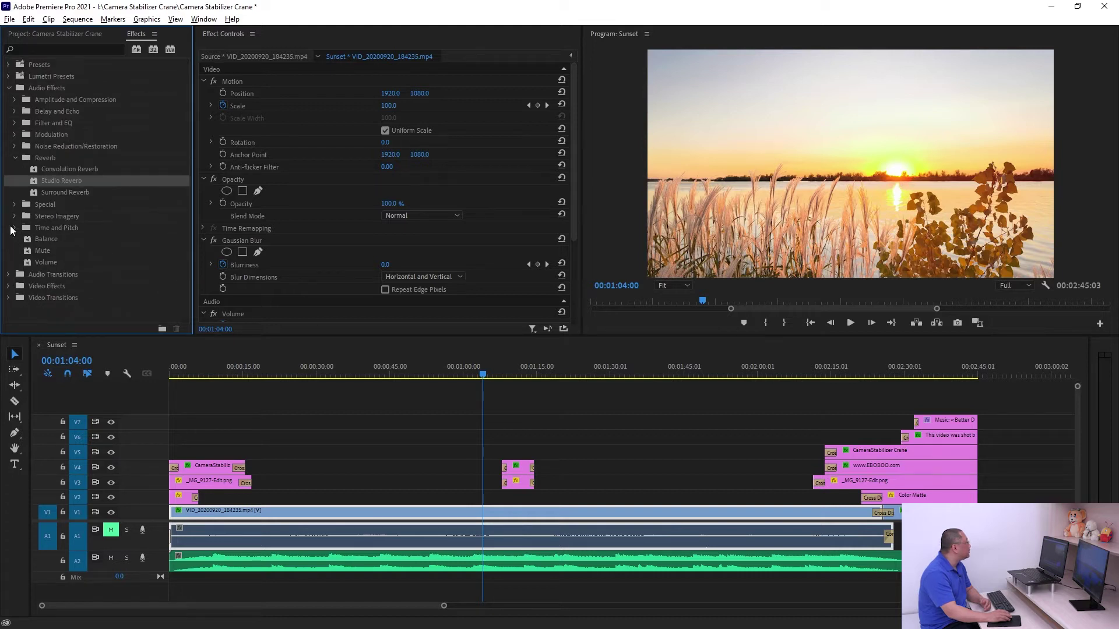
left_click(35, 298)
left_click(8, 298)
scroll(10, 291, "down", 3)
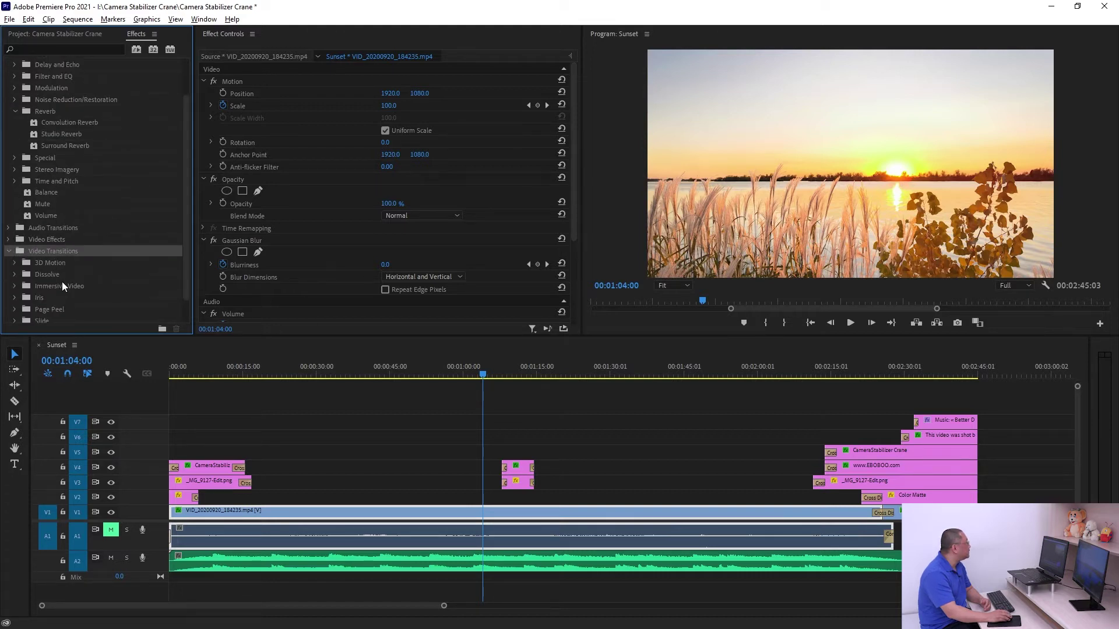
left_click(14, 260)
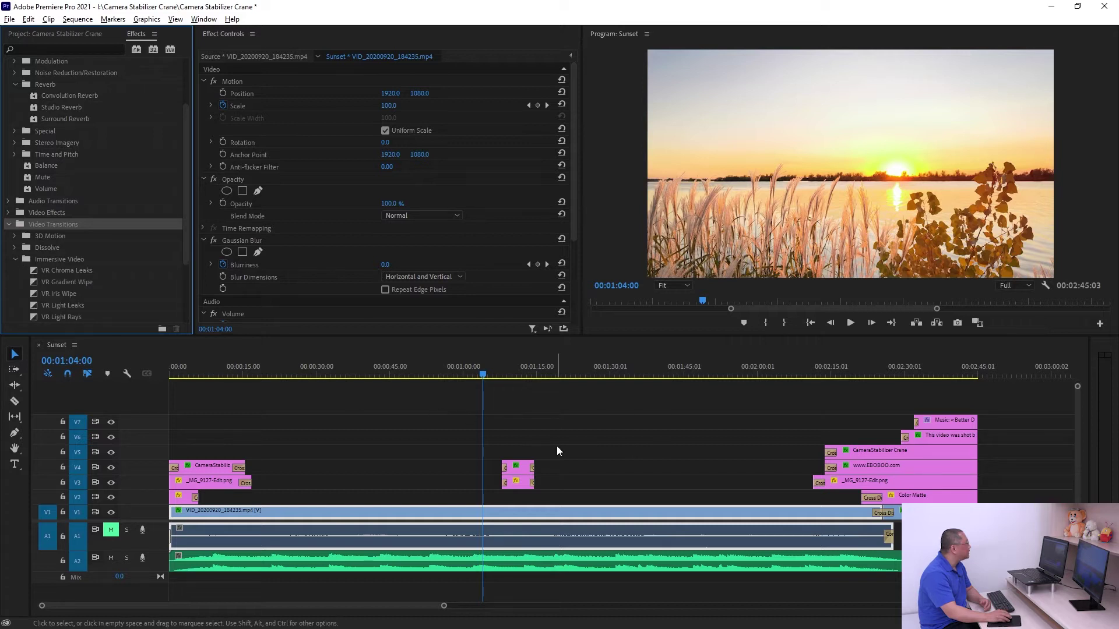
left_click(477, 508)
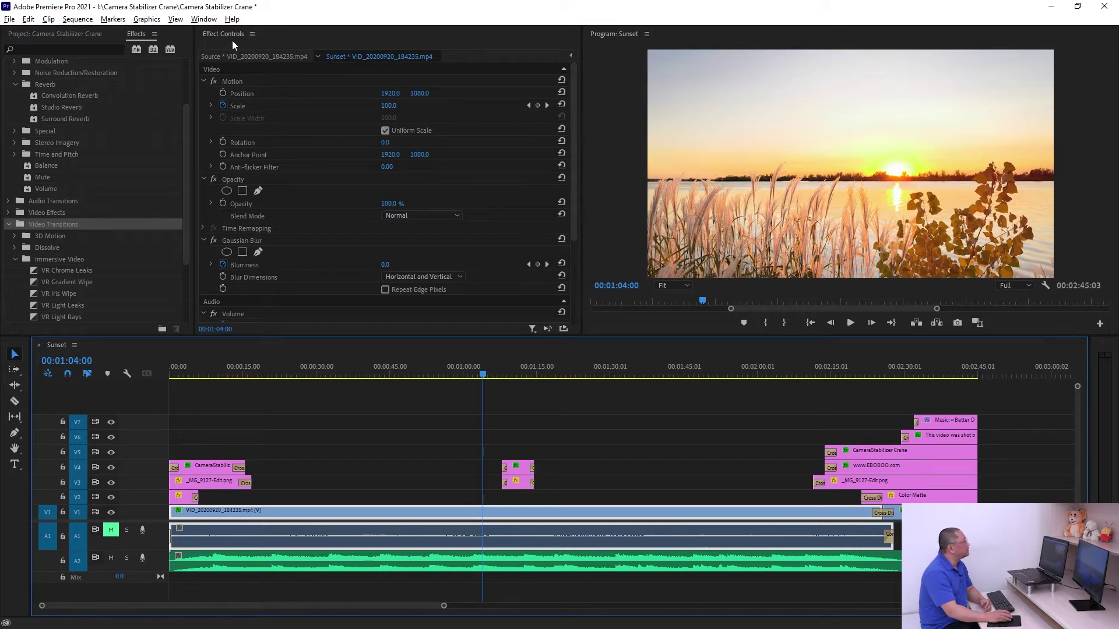
- Select Gaussian Blur, set the playhead to 00:00:03:10 and hide track V2's output
scroll(312, 190, "down", 3)
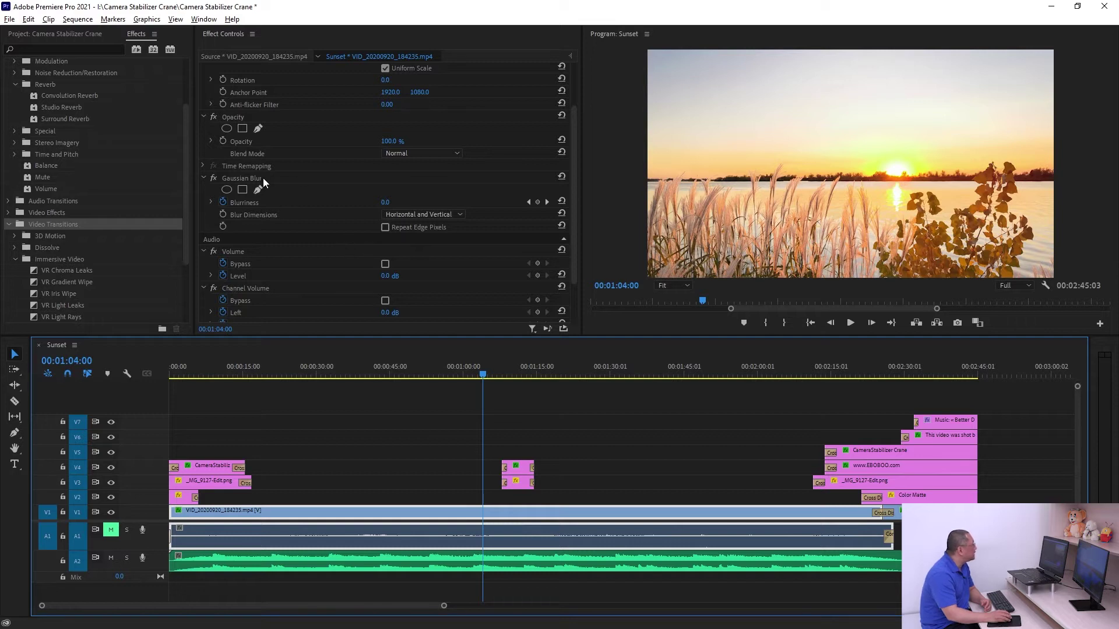
left_click(240, 178)
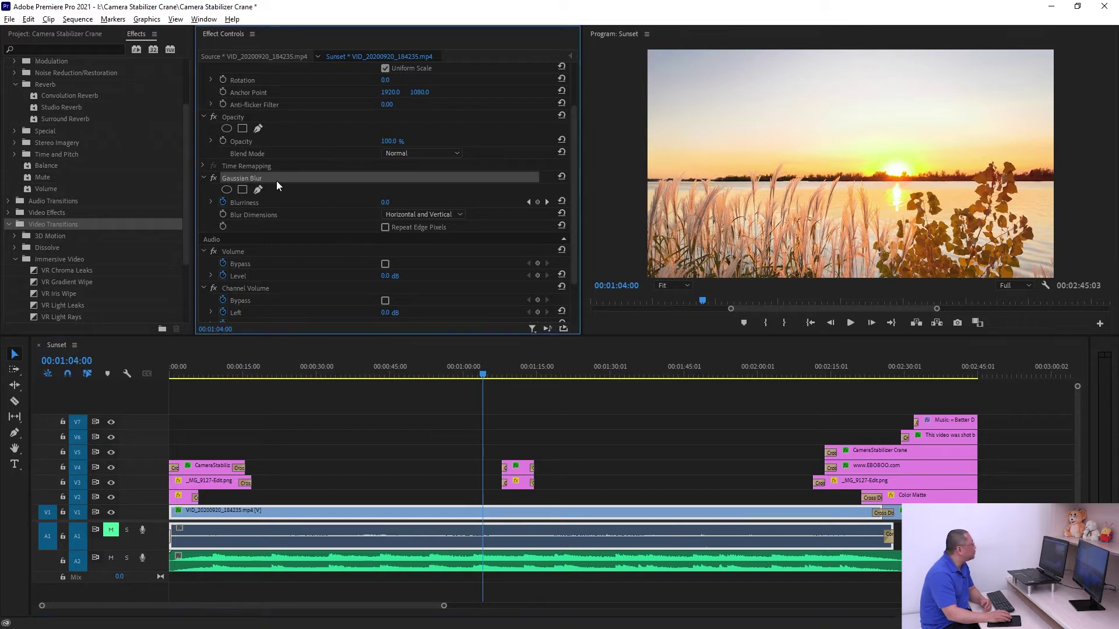
left_click(429, 505)
left_click_drag(210, 373, 197, 373)
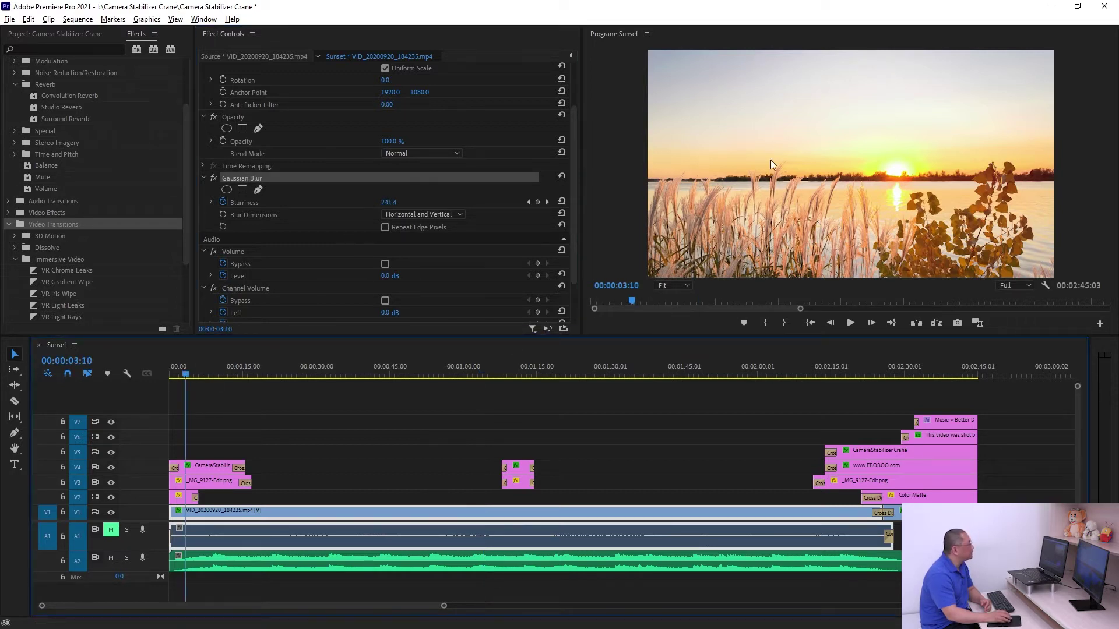
left_click(111, 497)
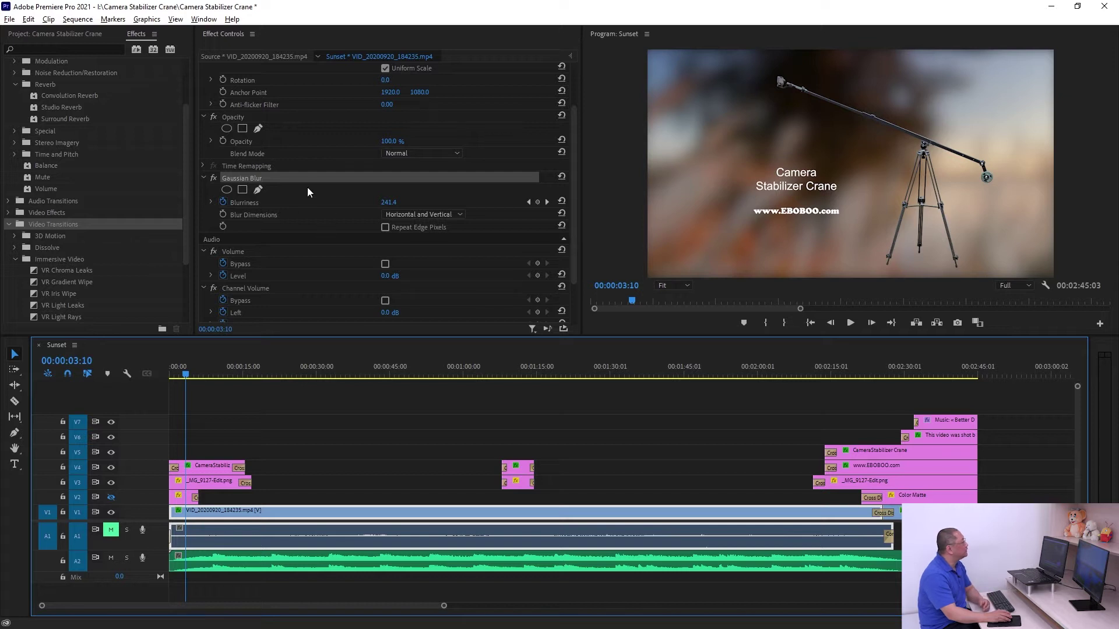
- Show the Effect Controls keyframe timeline, select the later Blurriness keyframe, and jump to 00:01:08:19
scroll(393, 205, "up", 3)
left_click(570, 56)
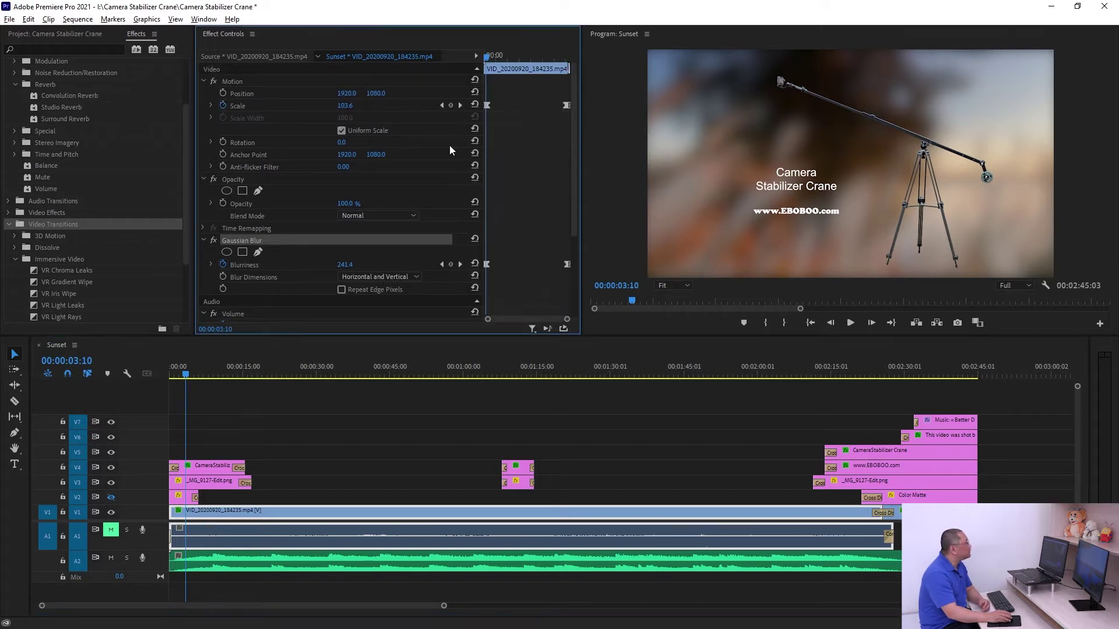
left_click(477, 280)
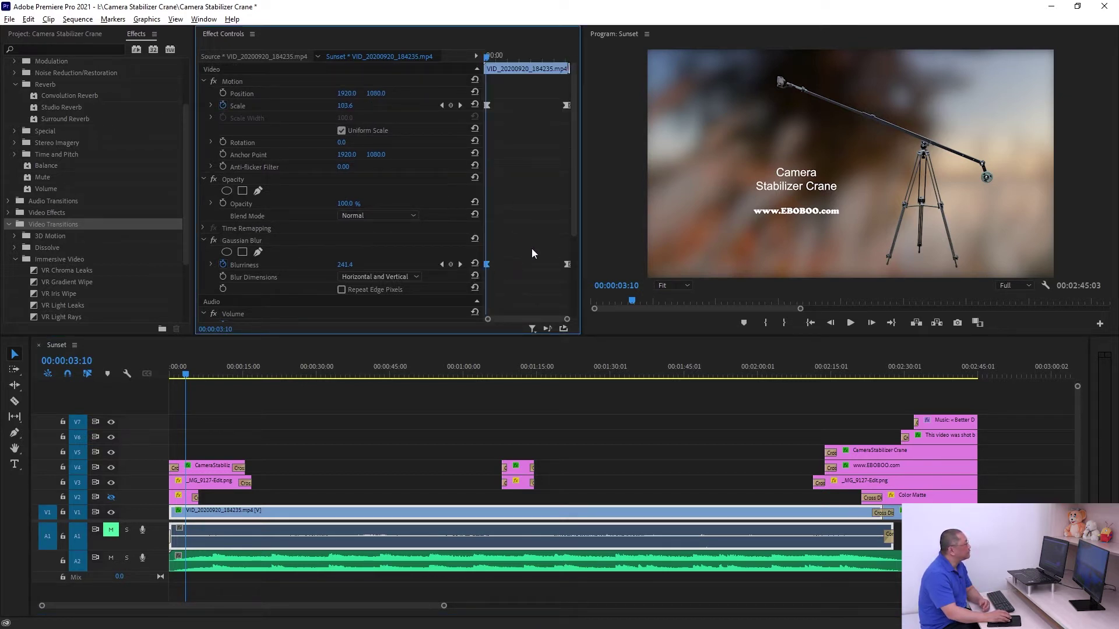
left_click(567, 264)
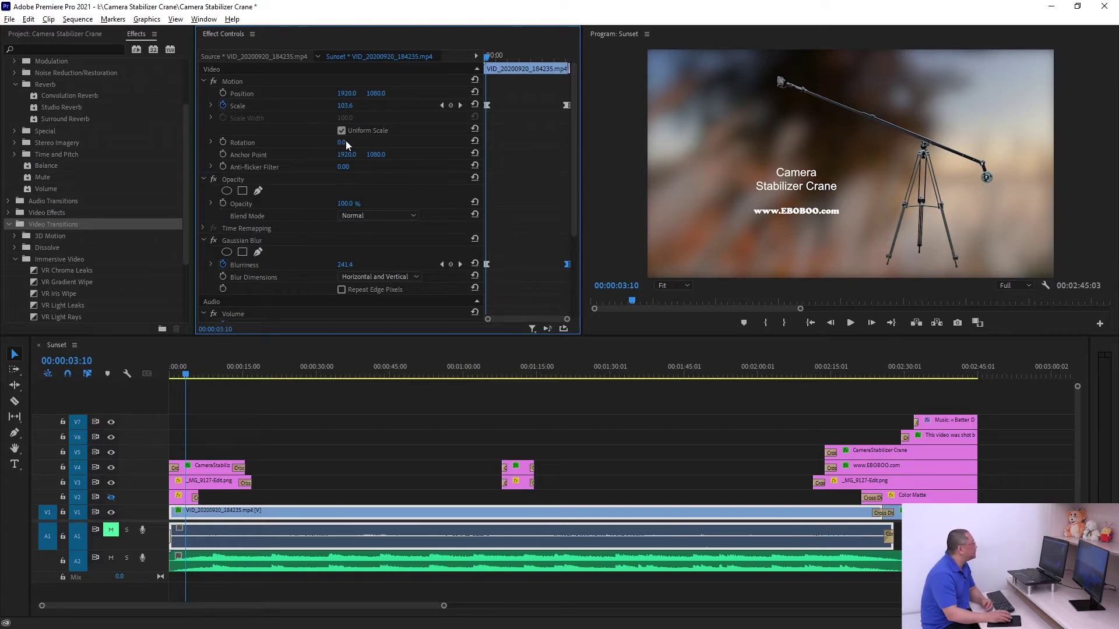
left_click(680, 99)
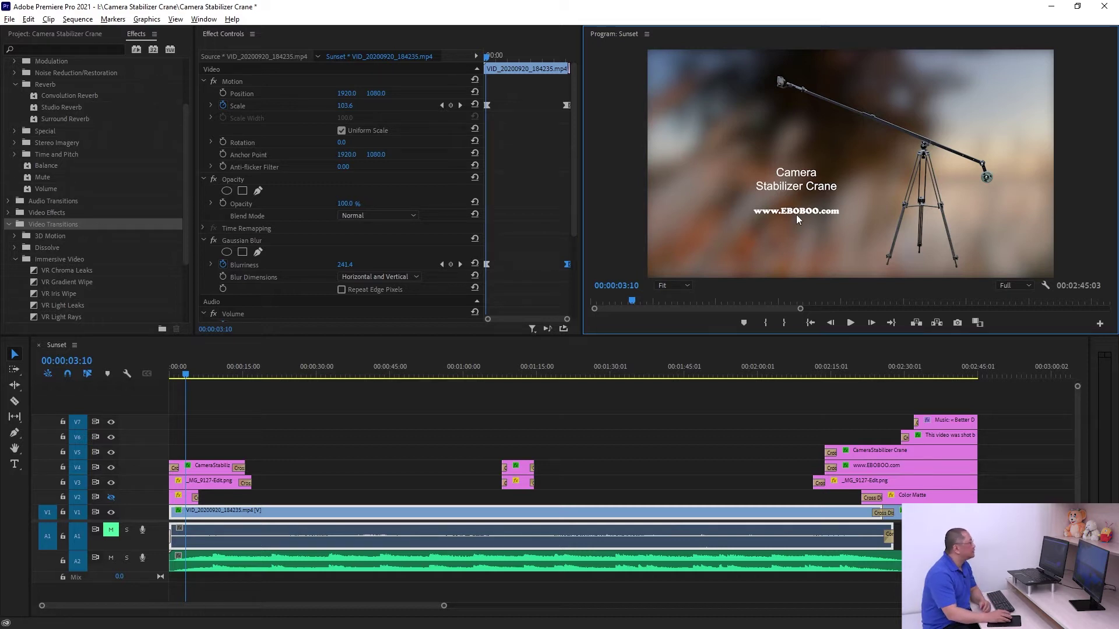
left_click(505, 368)
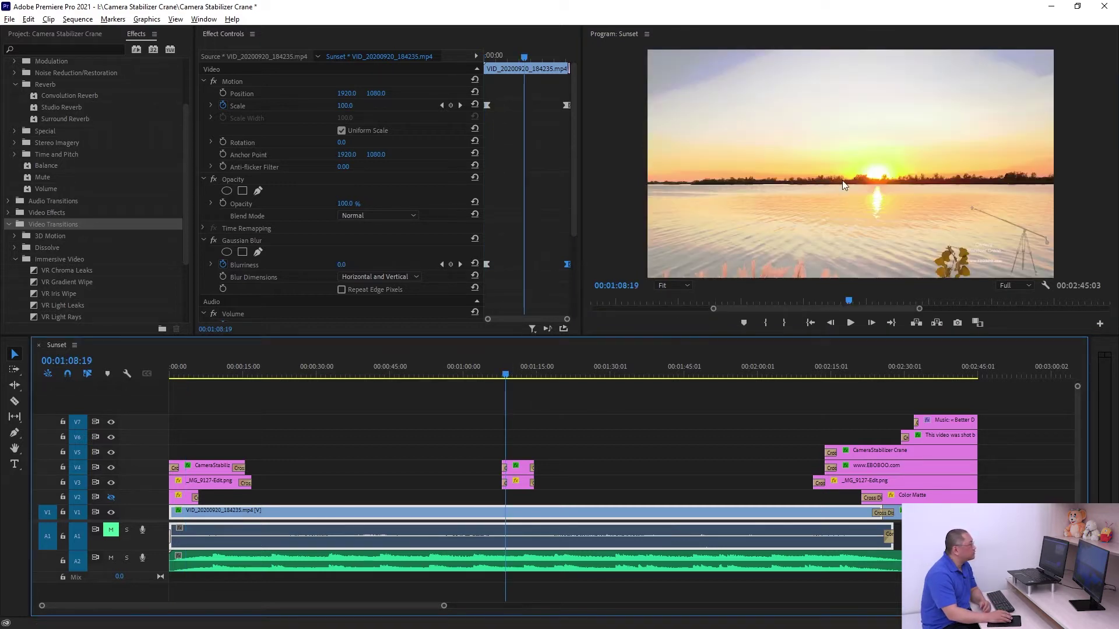
- Move the playhead to 00:01:31:00, then 00:02:21:24, and deselect the V1 and A1 clips
left_click(616, 369)
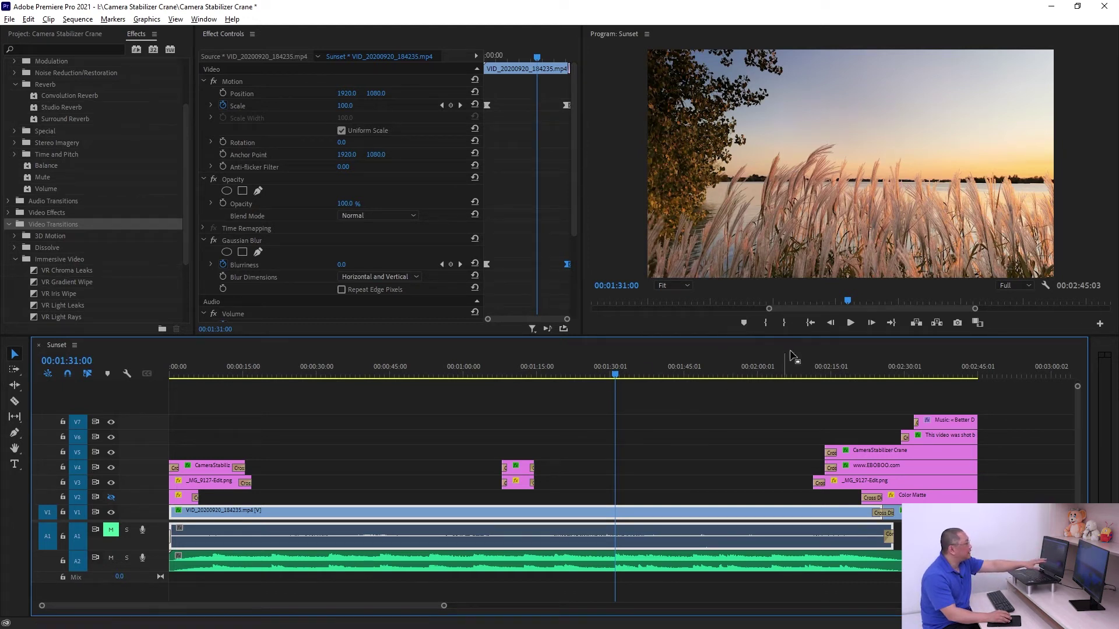
left_click(865, 371)
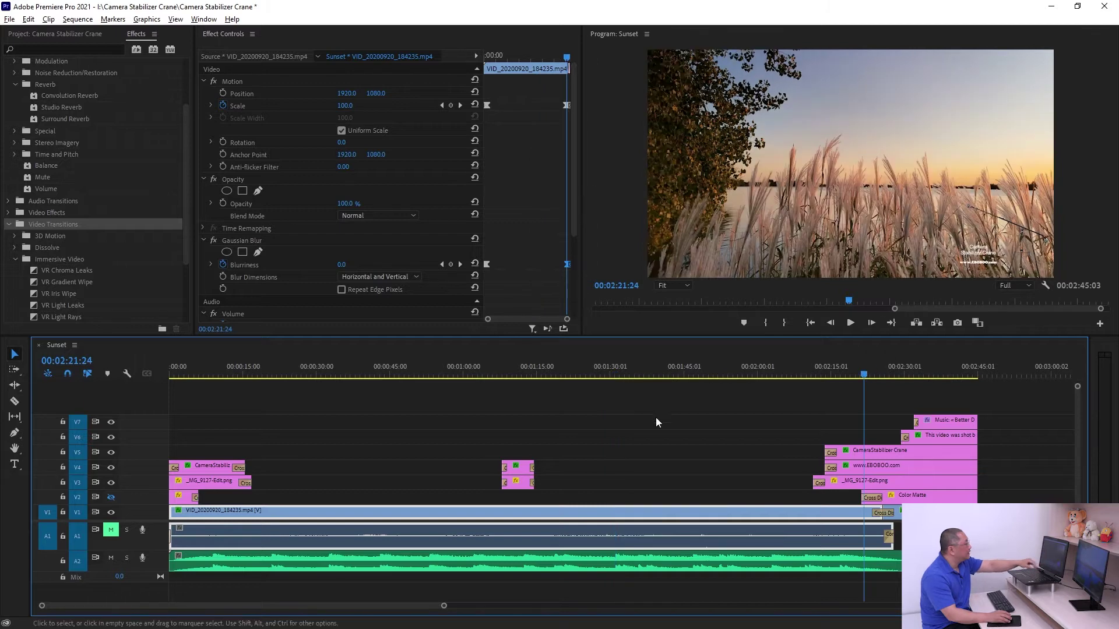
left_click(620, 401)
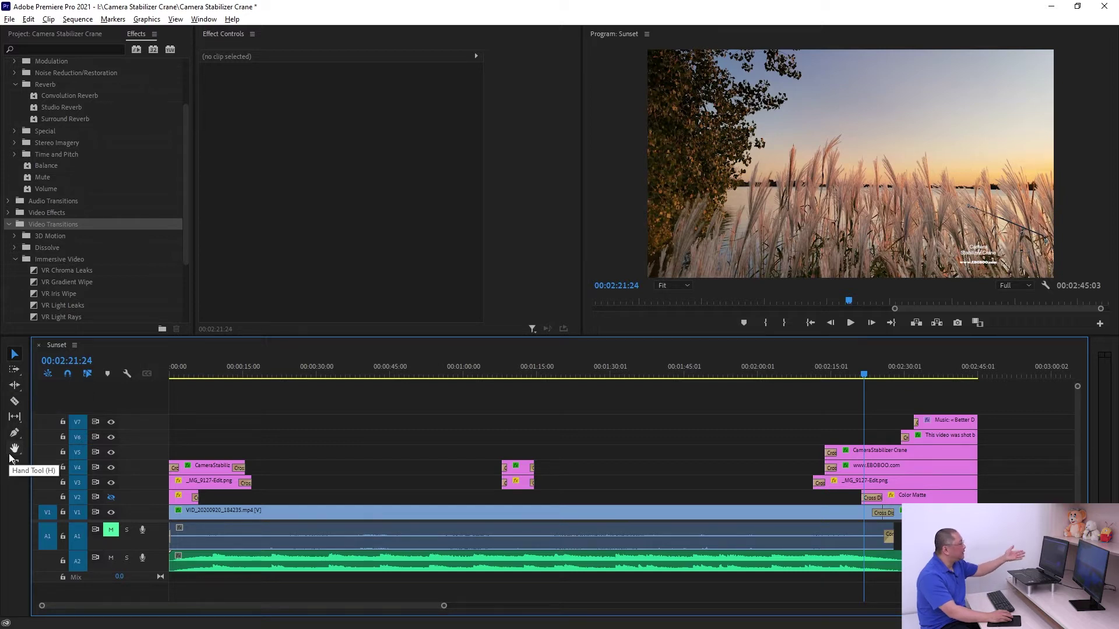
- Move the playhead back to 00:01:44:24 and stop playback
left_click(1111, 411)
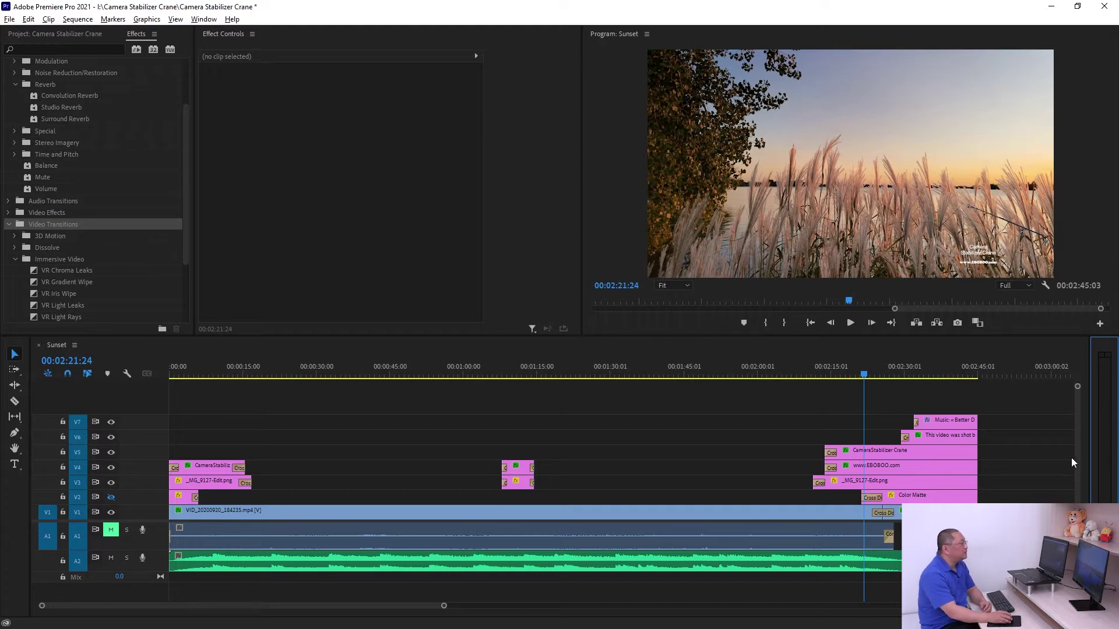
left_click(683, 372)
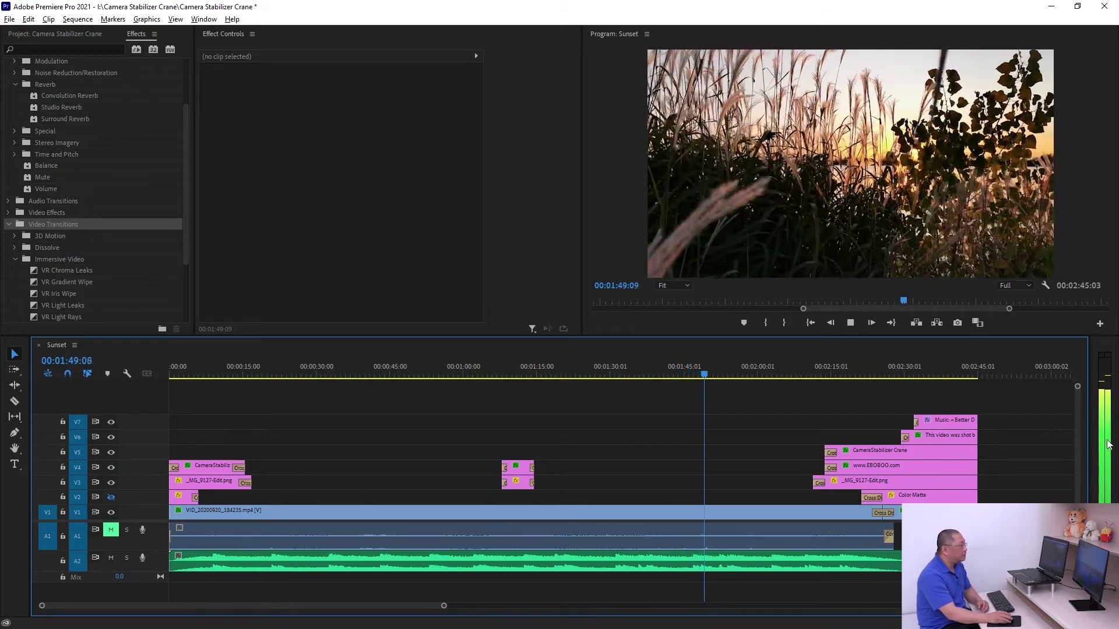
key("space")
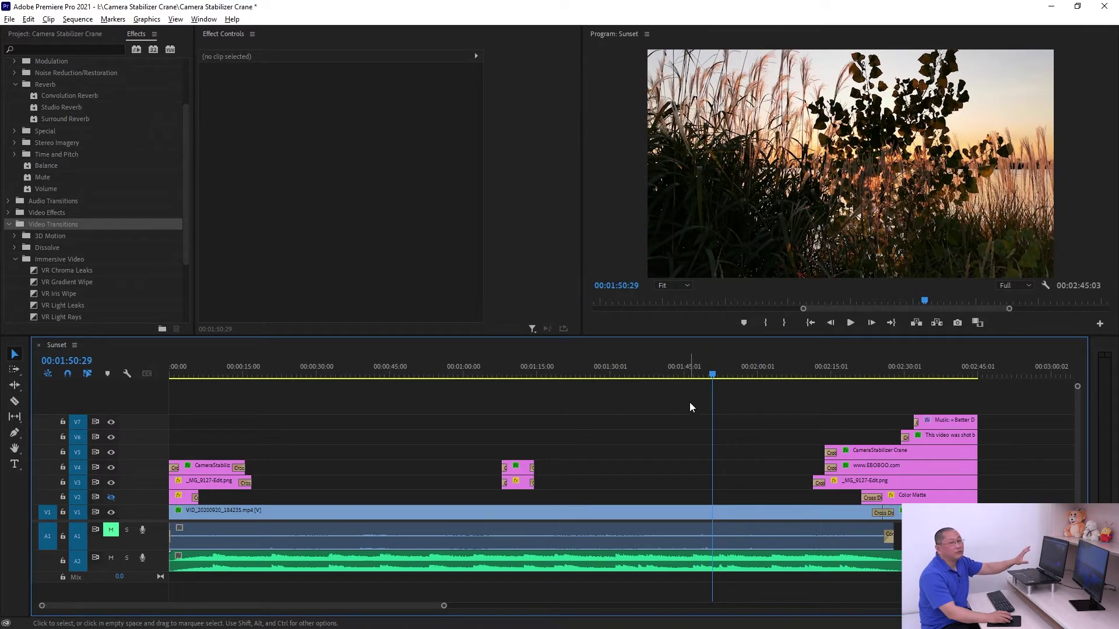
- Bring the Project panel's media list to the front and display the Window > Workspaces list
left_click(70, 35)
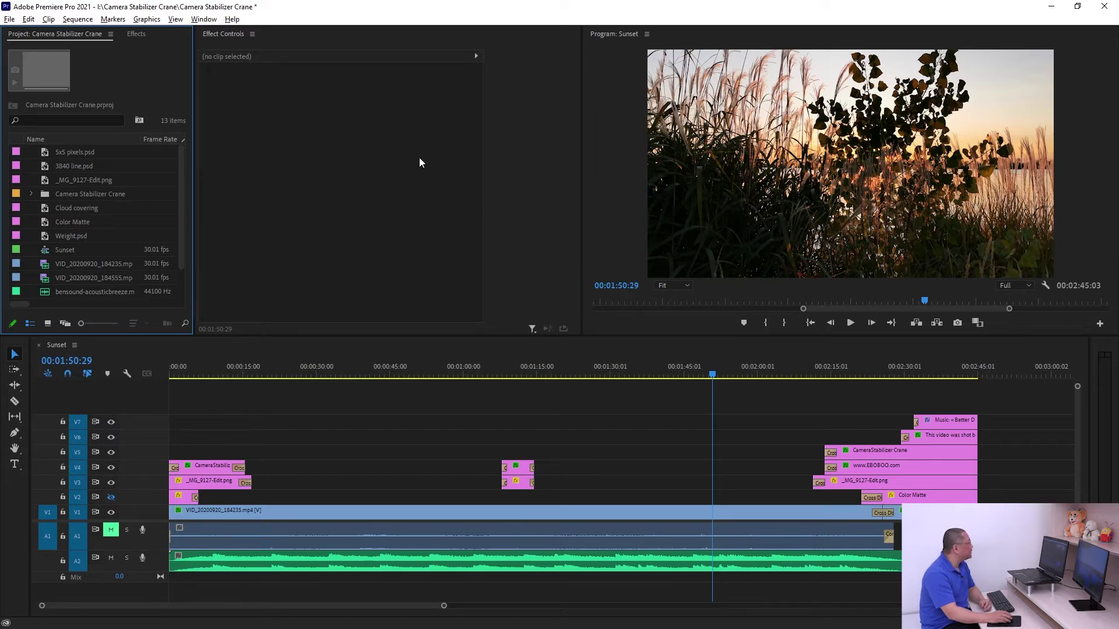
left_click(204, 19)
mouse_move(256, 34)
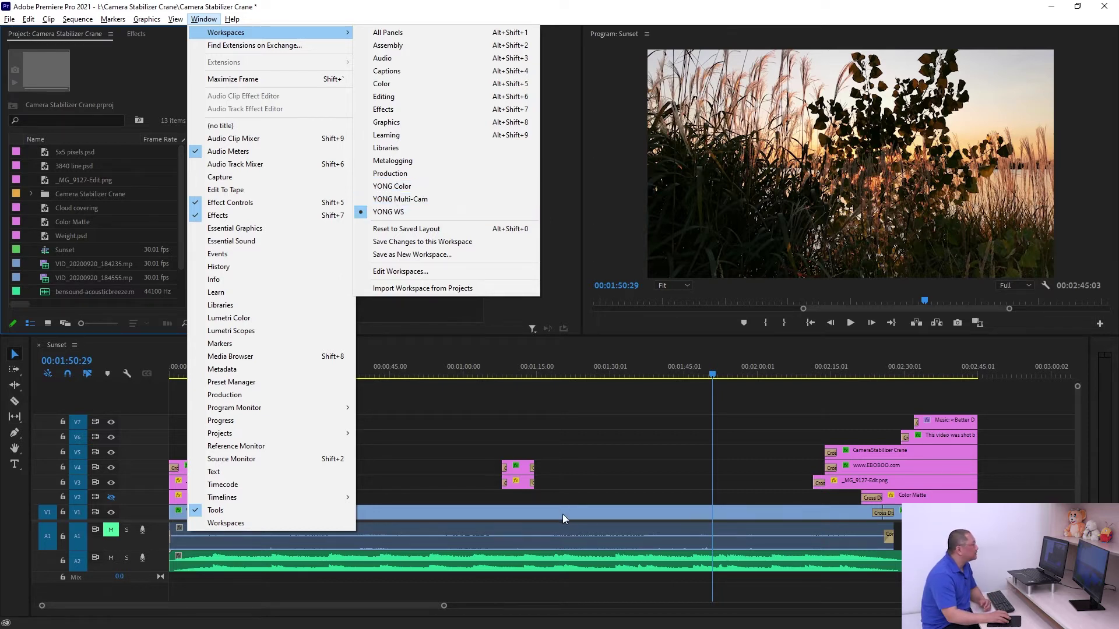
- Apply the YONG Color workspace and select the V1 video clip at 00:01:22:24
left_click(419, 184)
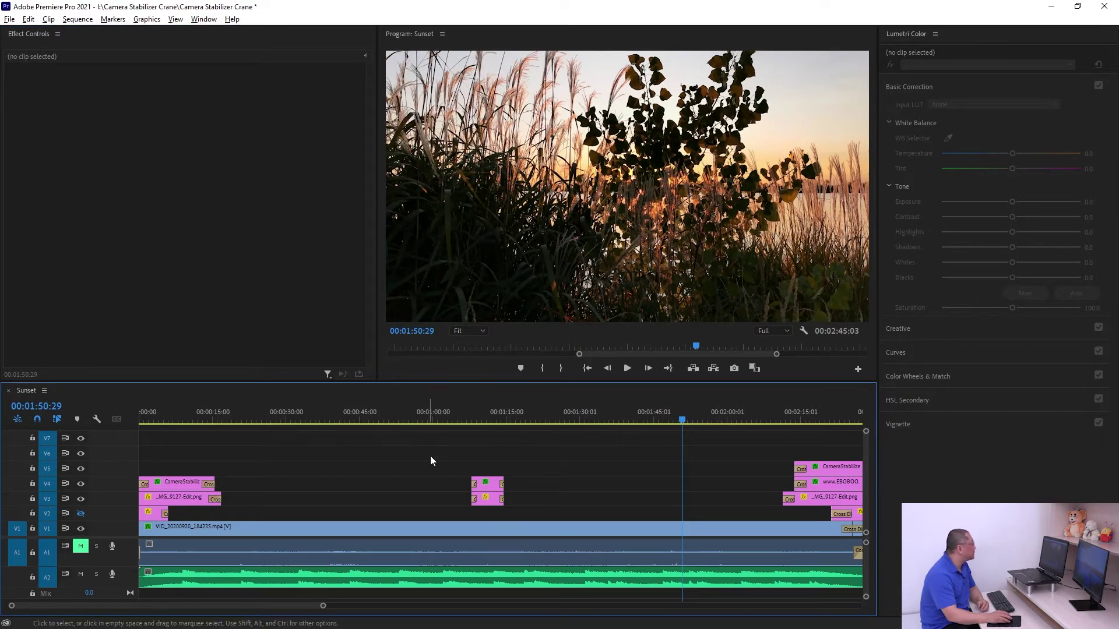
left_click(472, 444)
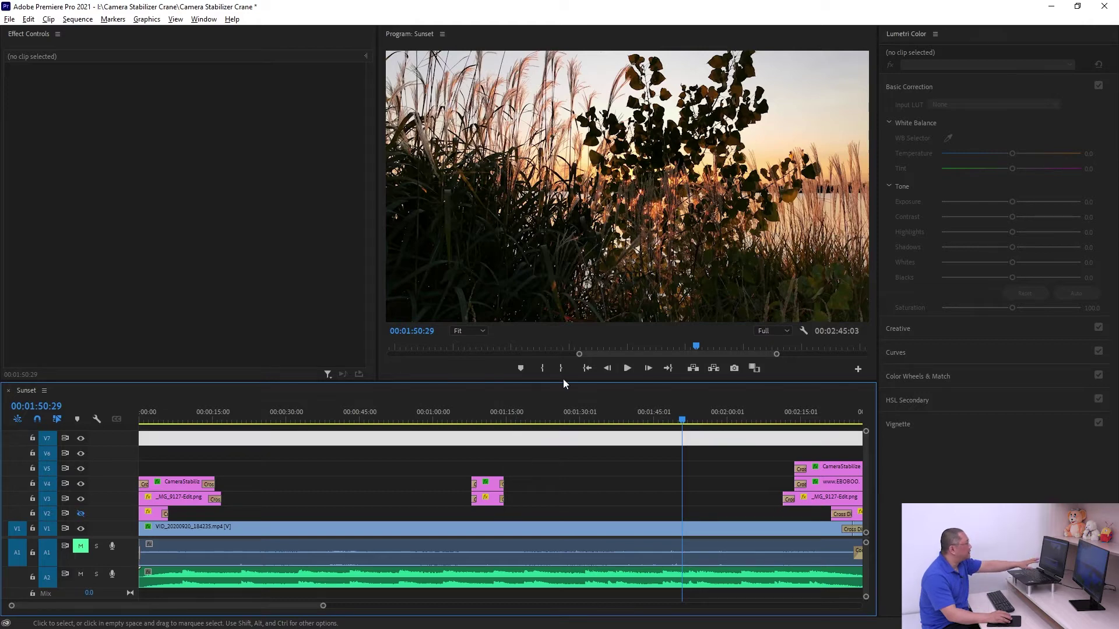
left_click(629, 212)
left_click(546, 412)
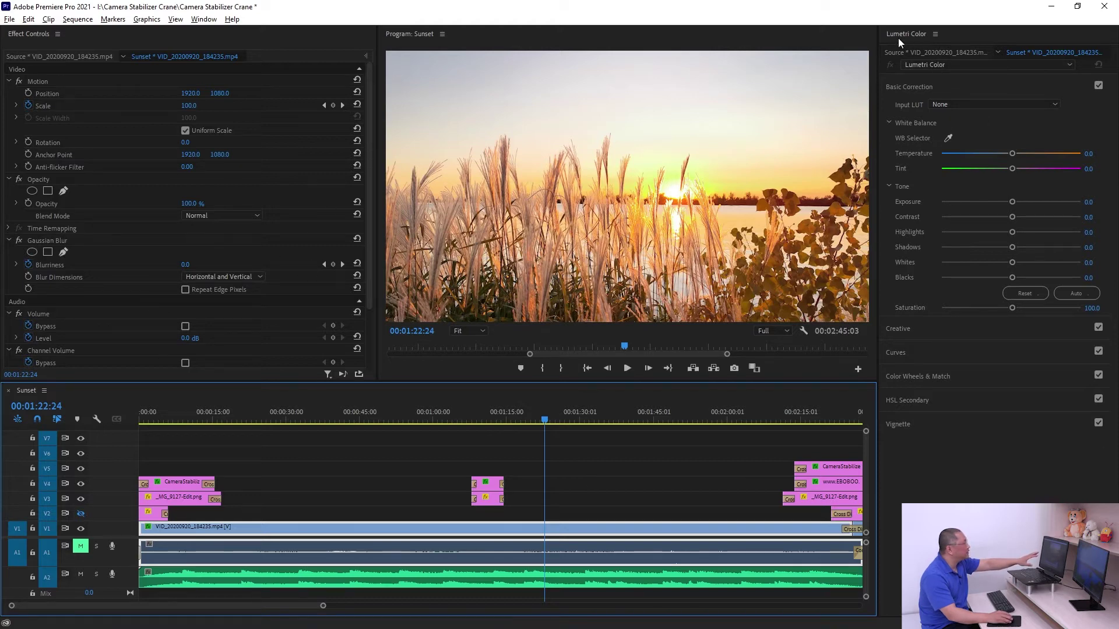
- Expand Lumetri Color's Creative, Curves and Basic Correction sections
left_click(911, 328)
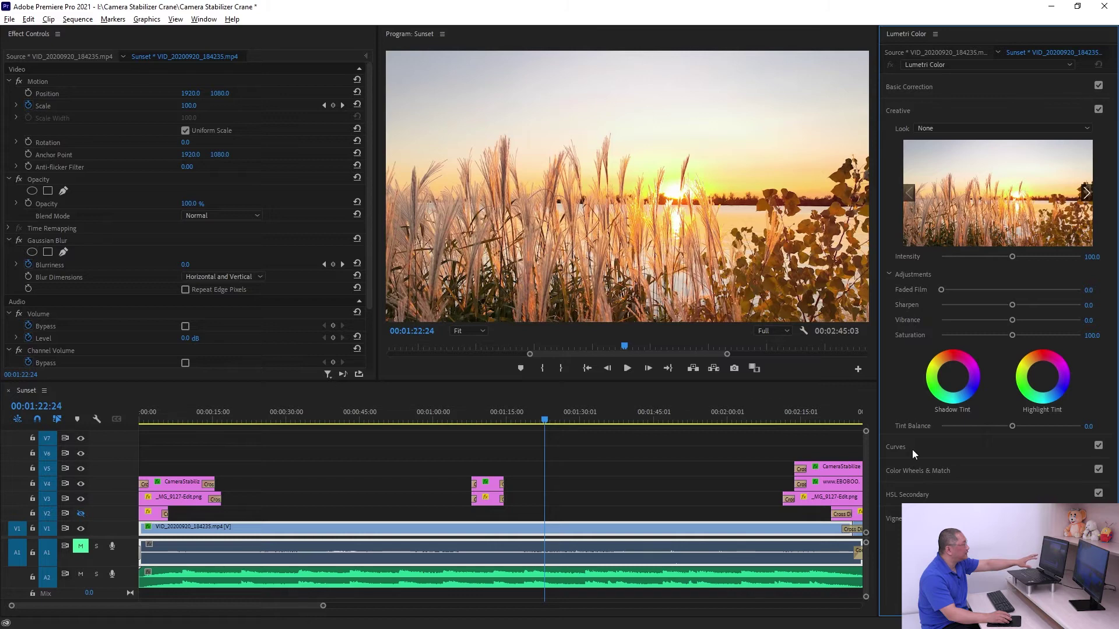
left_click(912, 449)
left_click(920, 88)
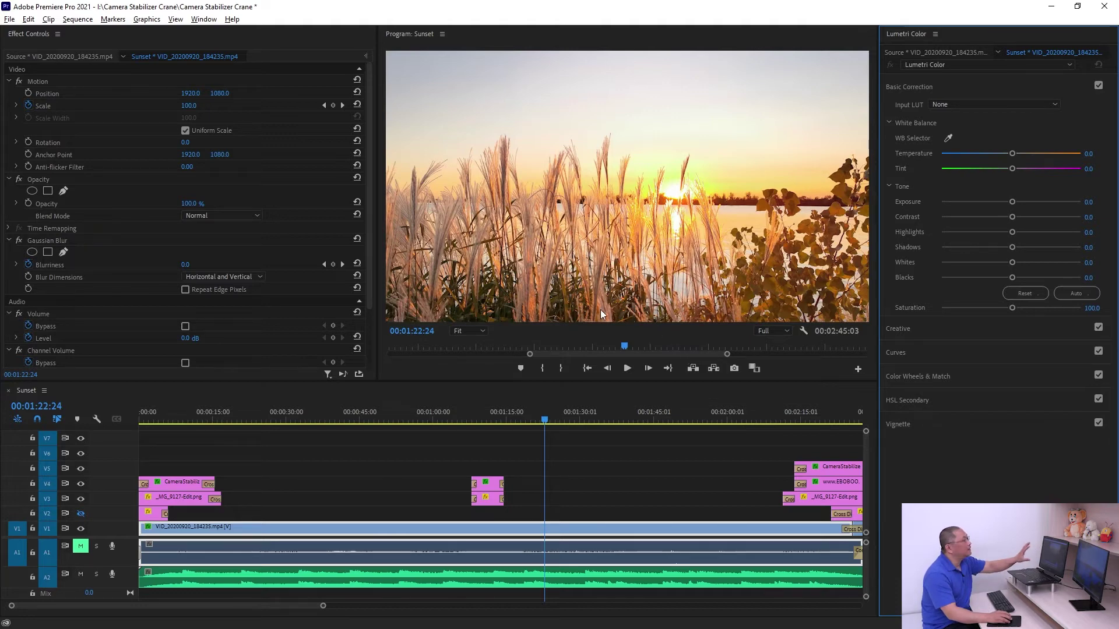
left_click(204, 19)
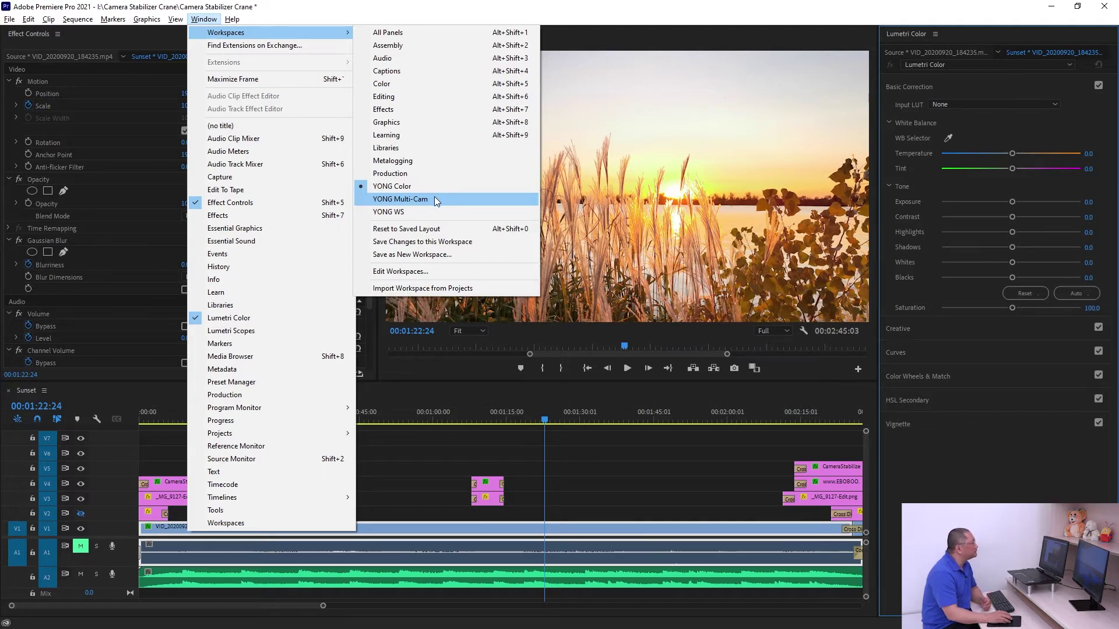
- Apply the YONG Multi-Cam workspace and focus the Program monitor
left_click(436, 200)
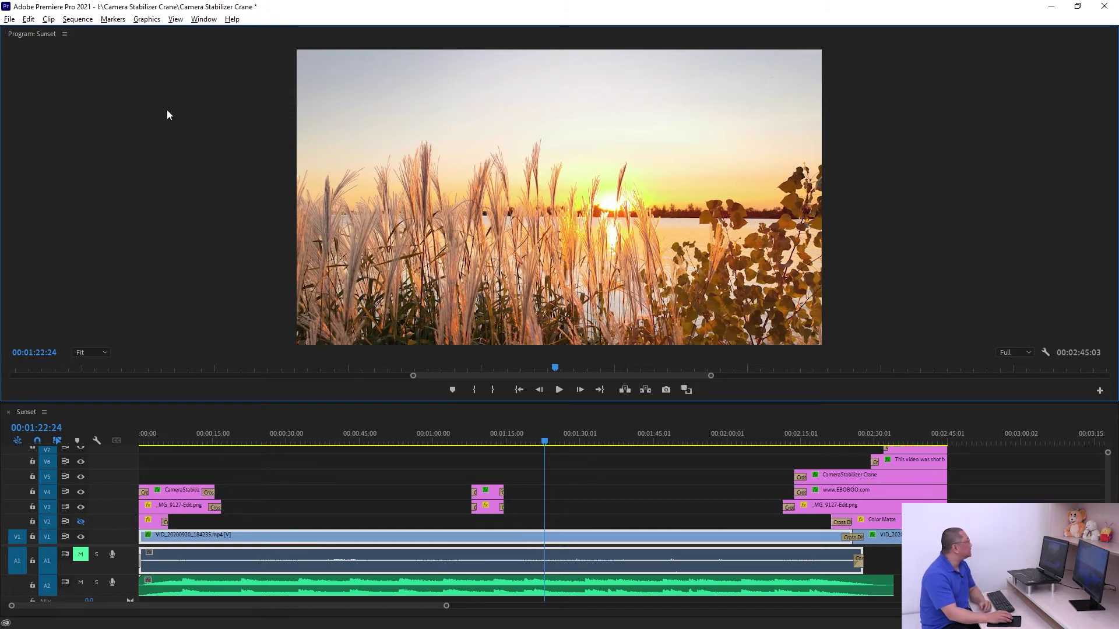
left_click(559, 460)
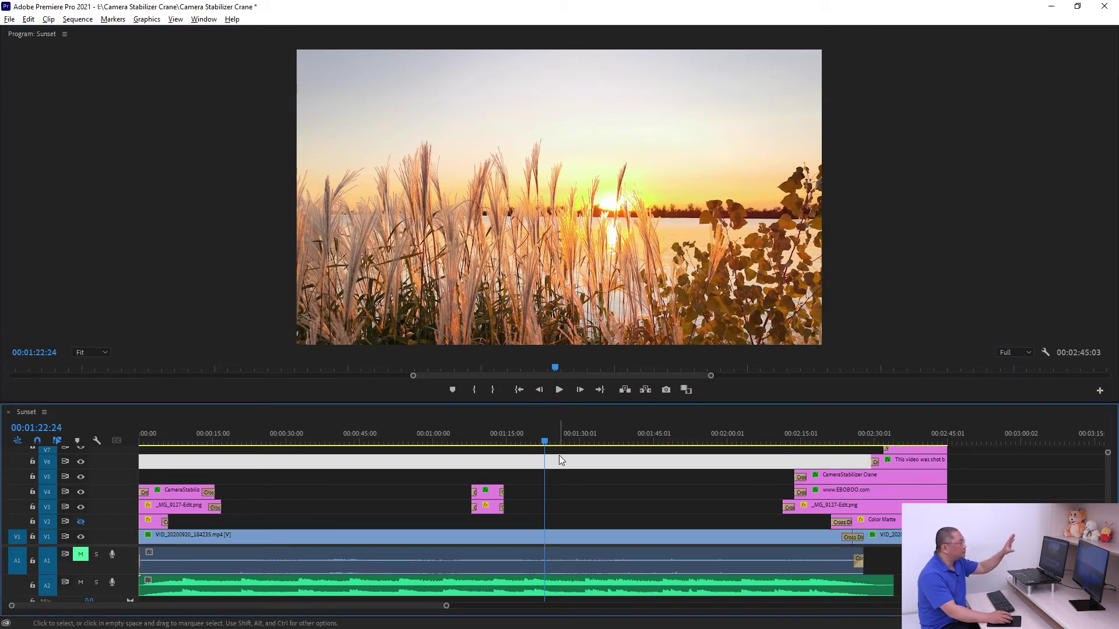
left_click(907, 253)
- Switch the Program monitor to Multi-Camera view, then back to Composite Video
left_click(1046, 351)
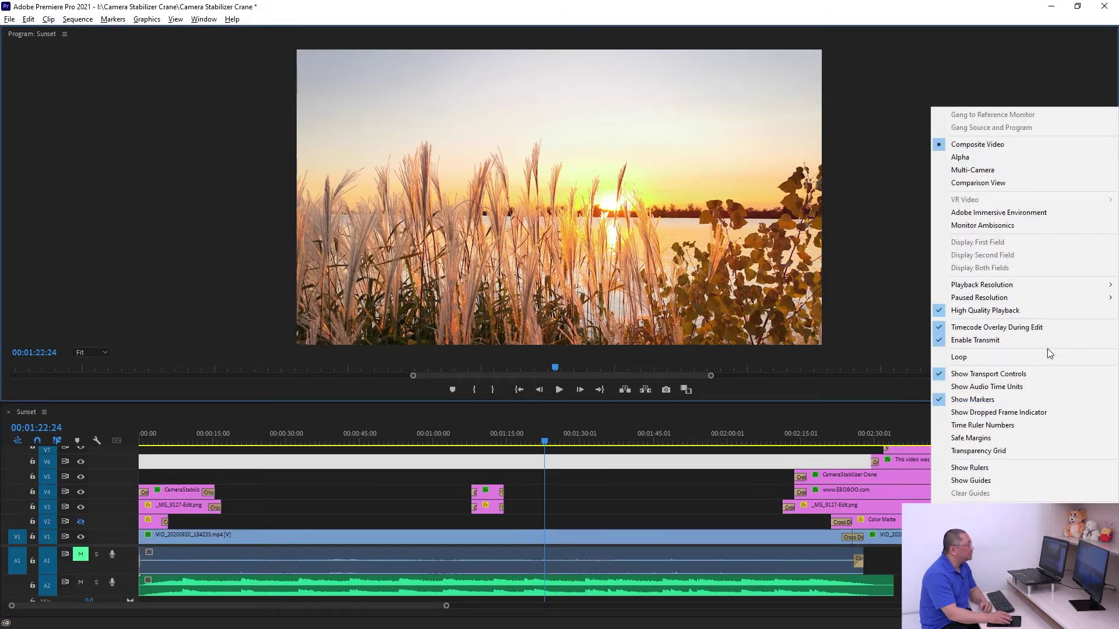
left_click(990, 170)
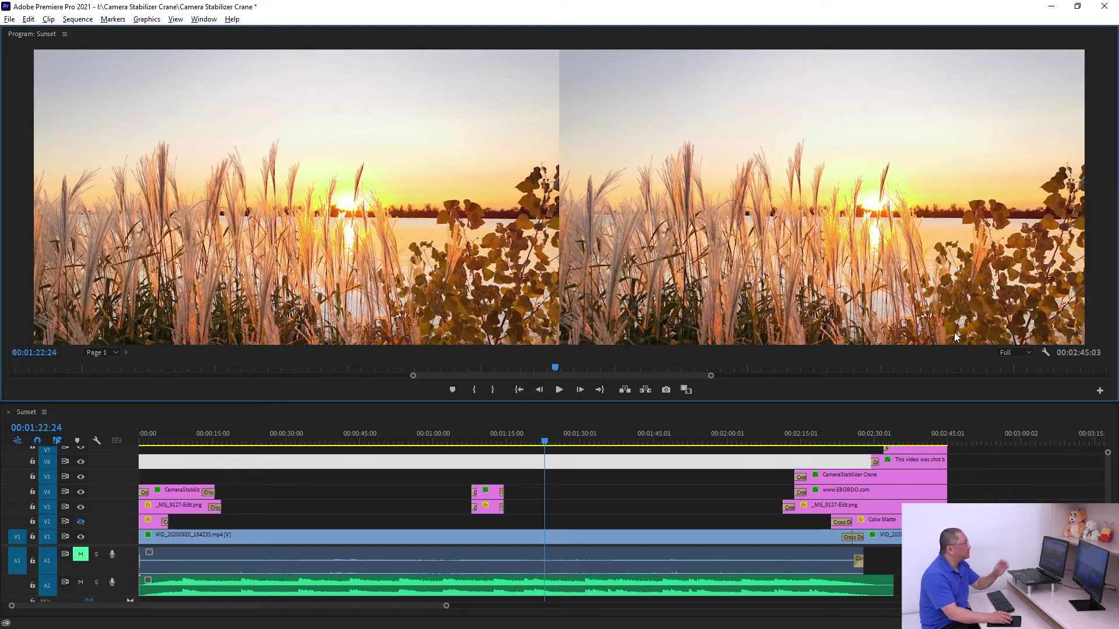
left_click(1044, 352)
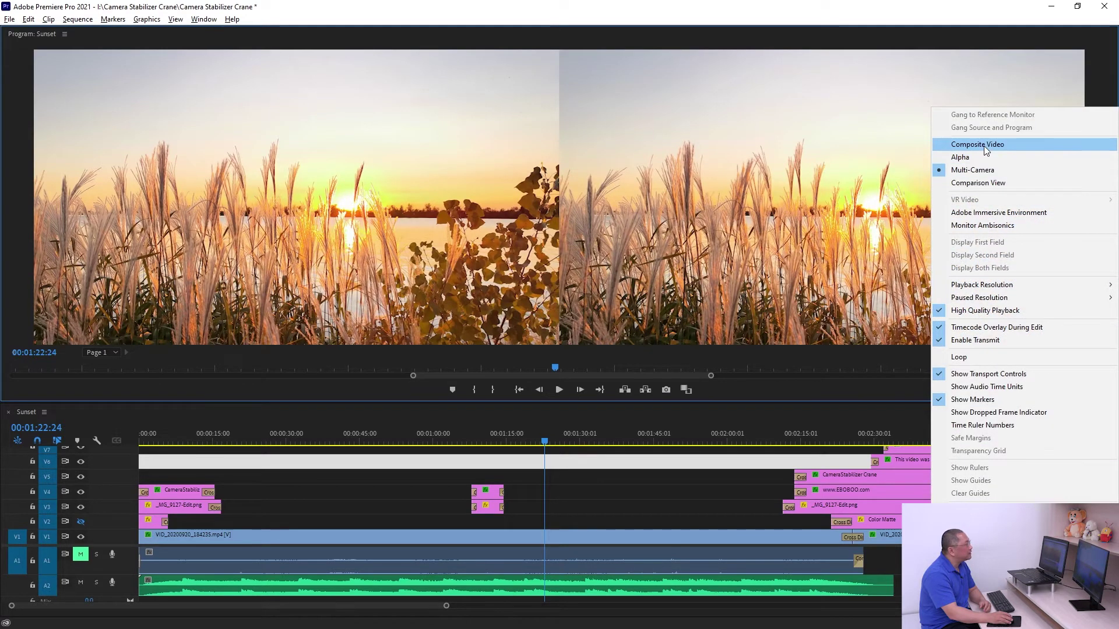
left_click(989, 143)
left_click(217, 107)
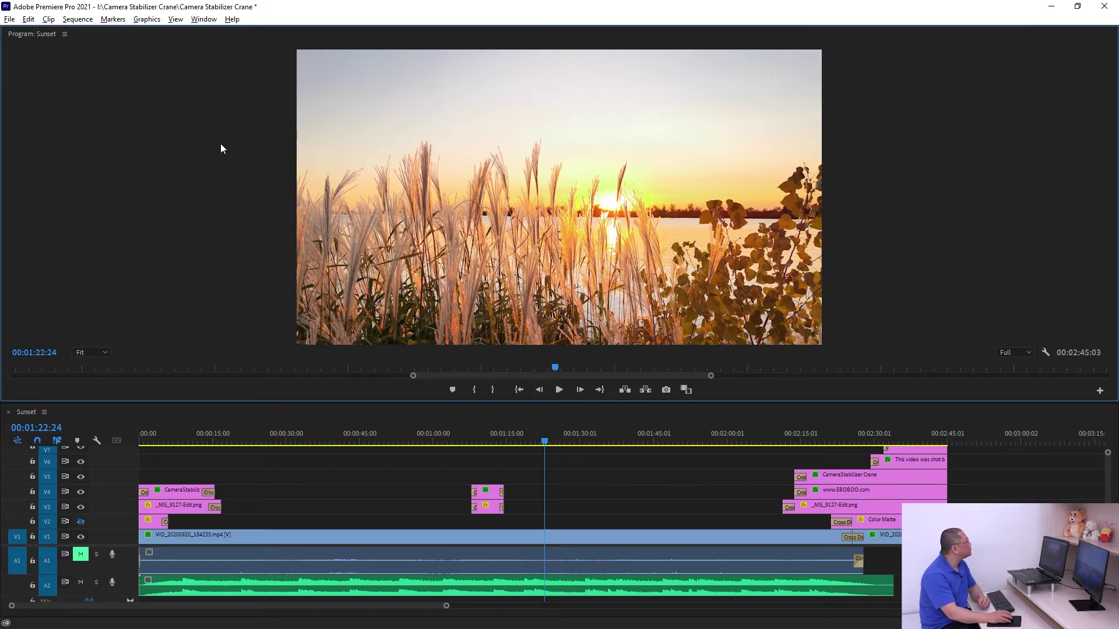
left_click(203, 19)
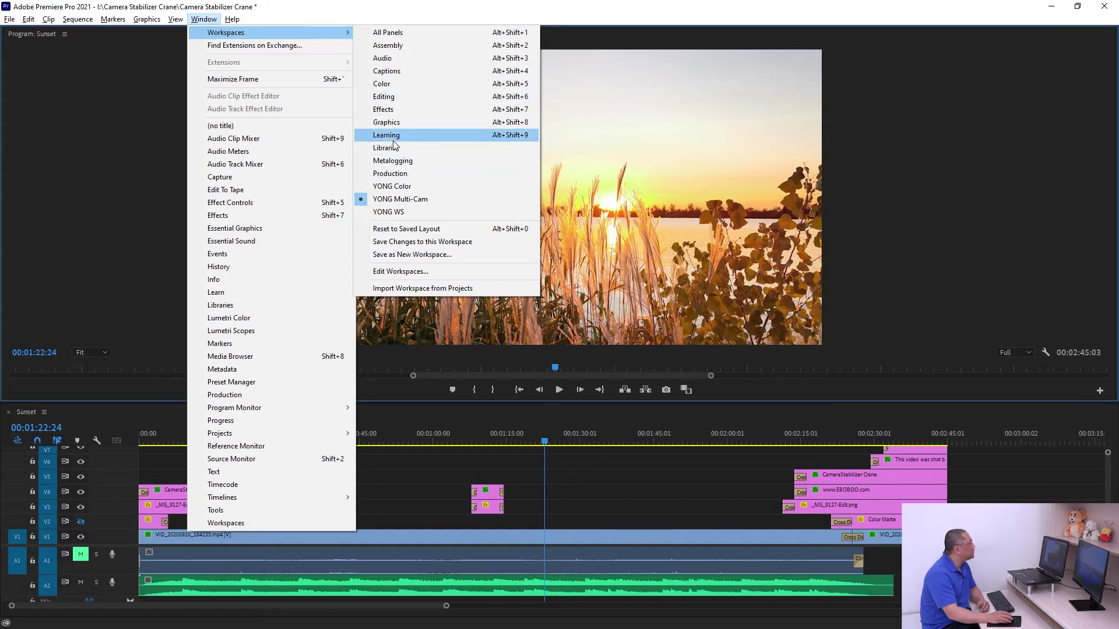
- Switch to Editing, then to YONG WS, and reset YONG WS to its saved layout
left_click(397, 96)
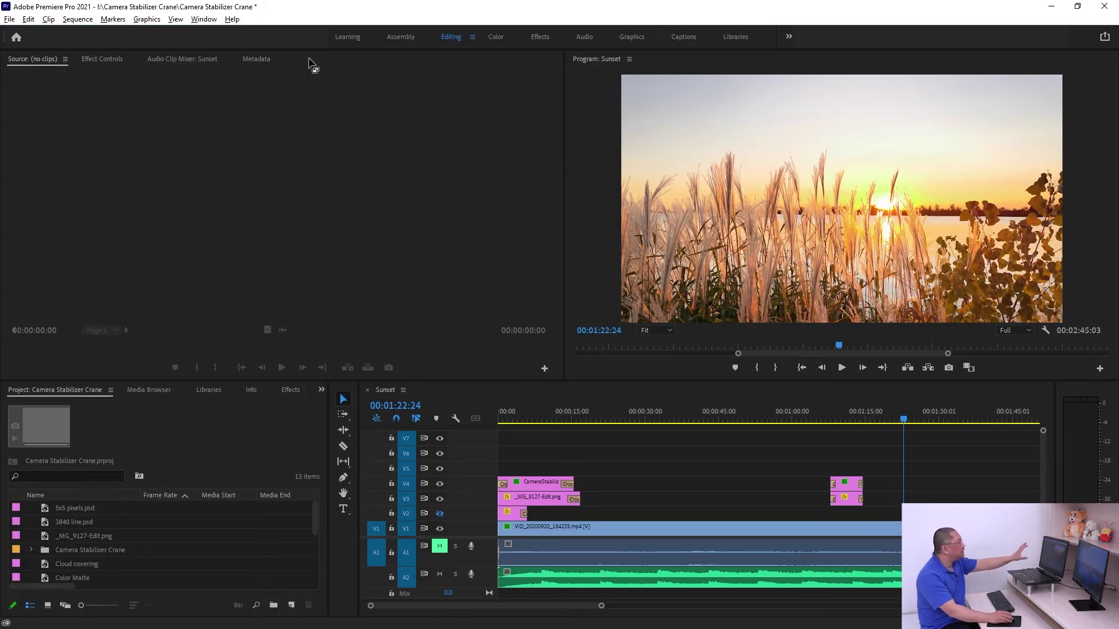
left_click(203, 19)
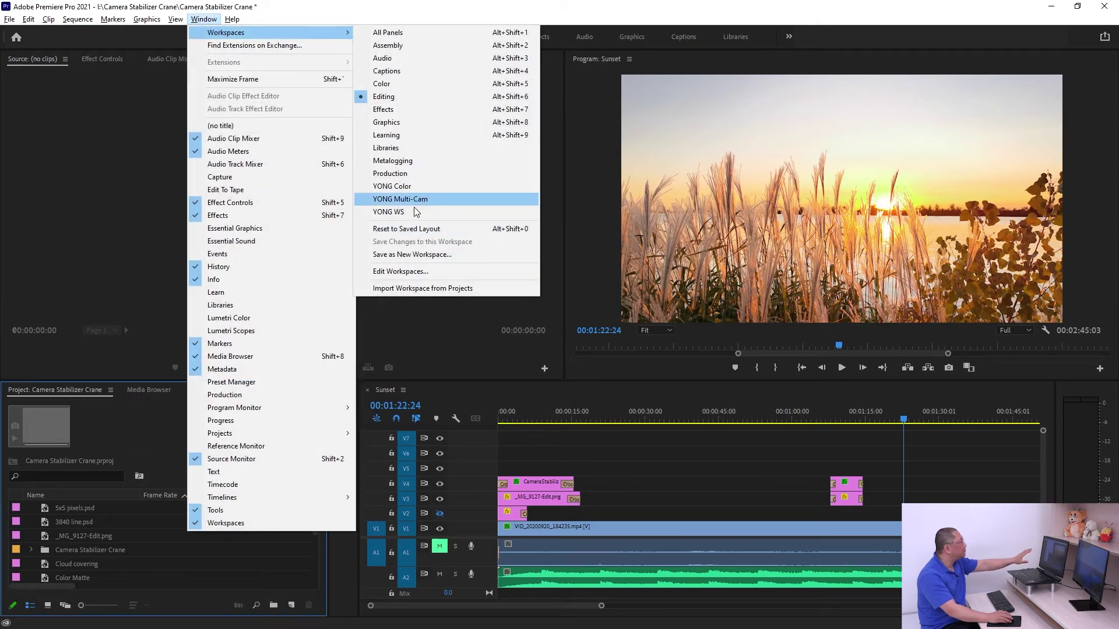
left_click(414, 212)
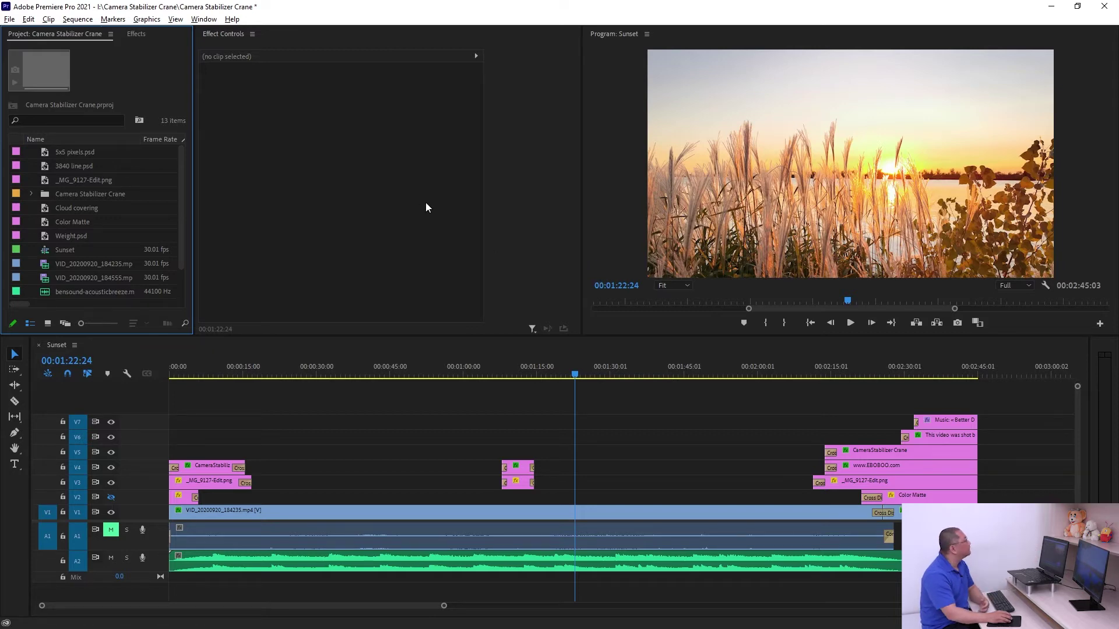
left_click(204, 20)
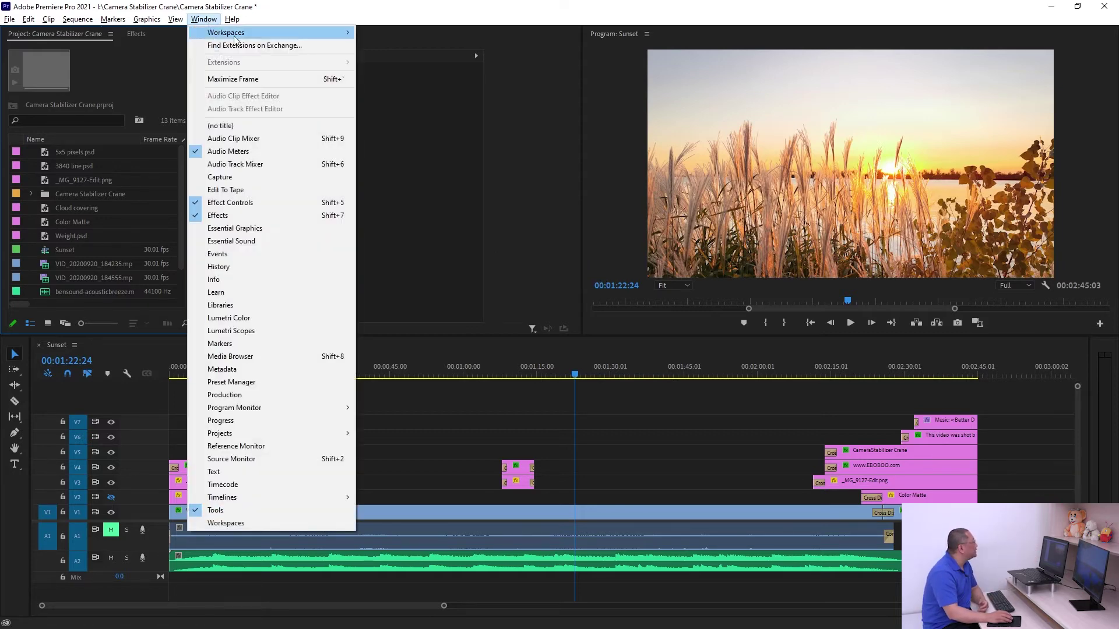
mouse_move(313, 33)
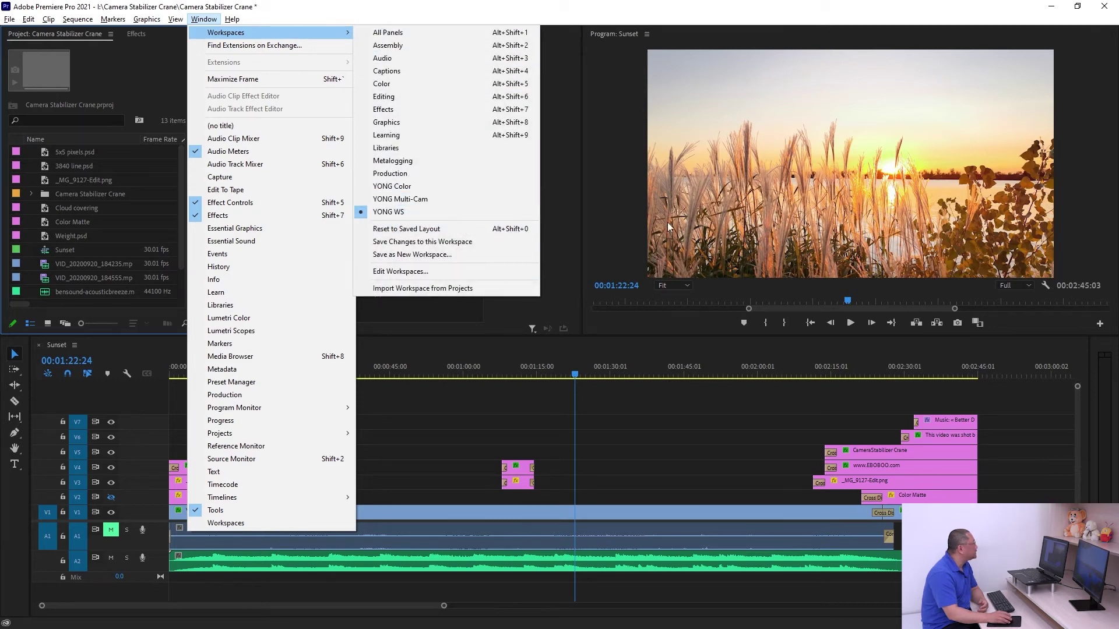
left_click(428, 229)
- Switch to the Assembly workspace, reset it to its saved layout, and reselect it
left_click(207, 19)
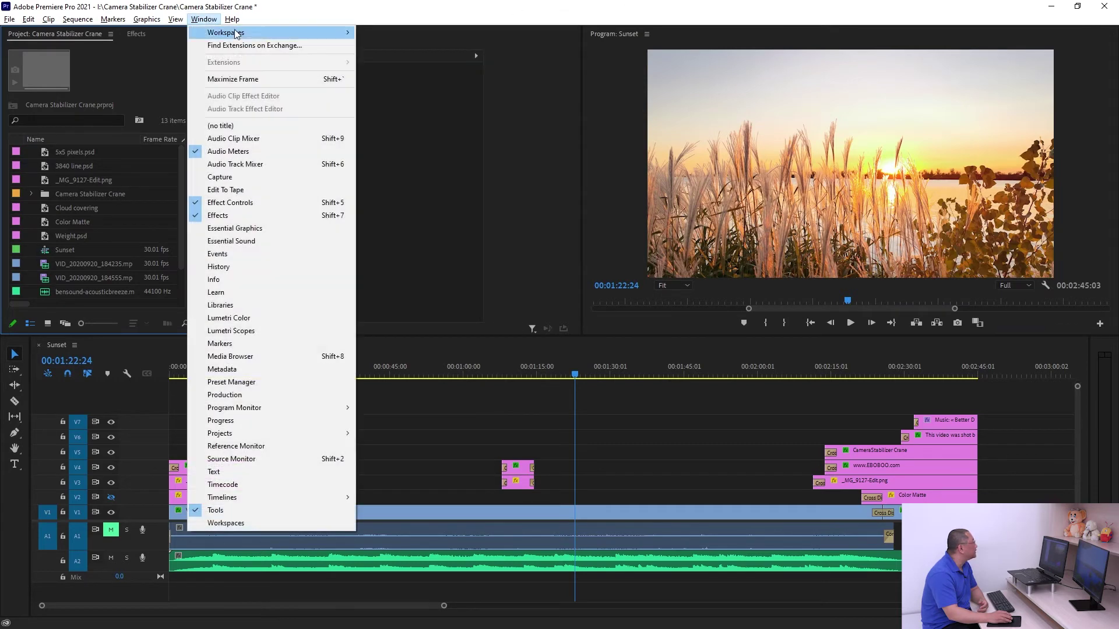
mouse_move(245, 34)
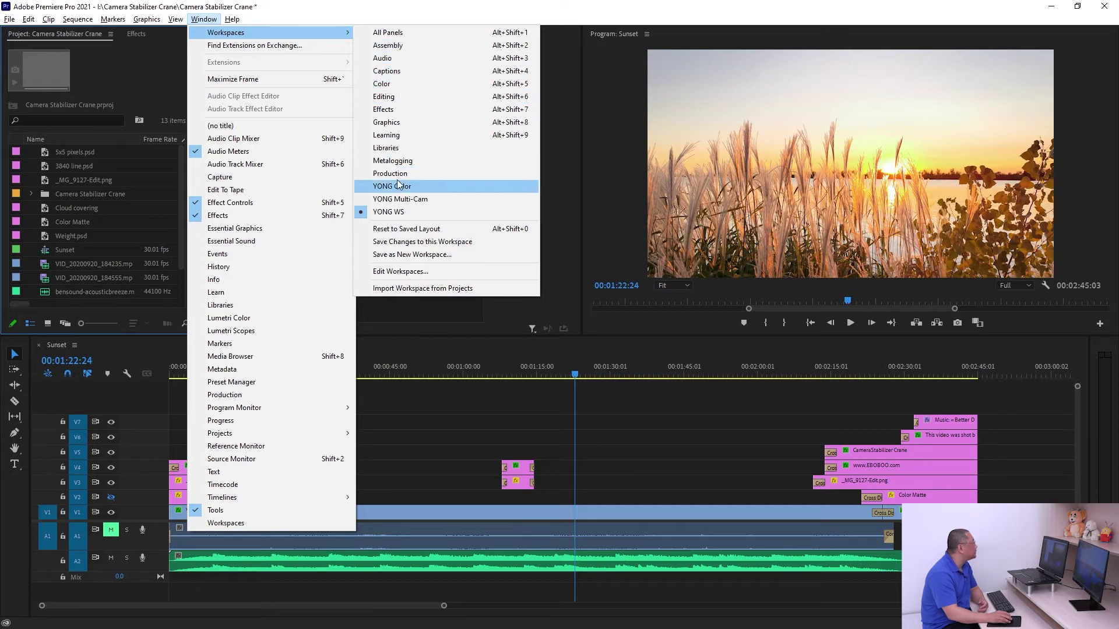
left_click(399, 46)
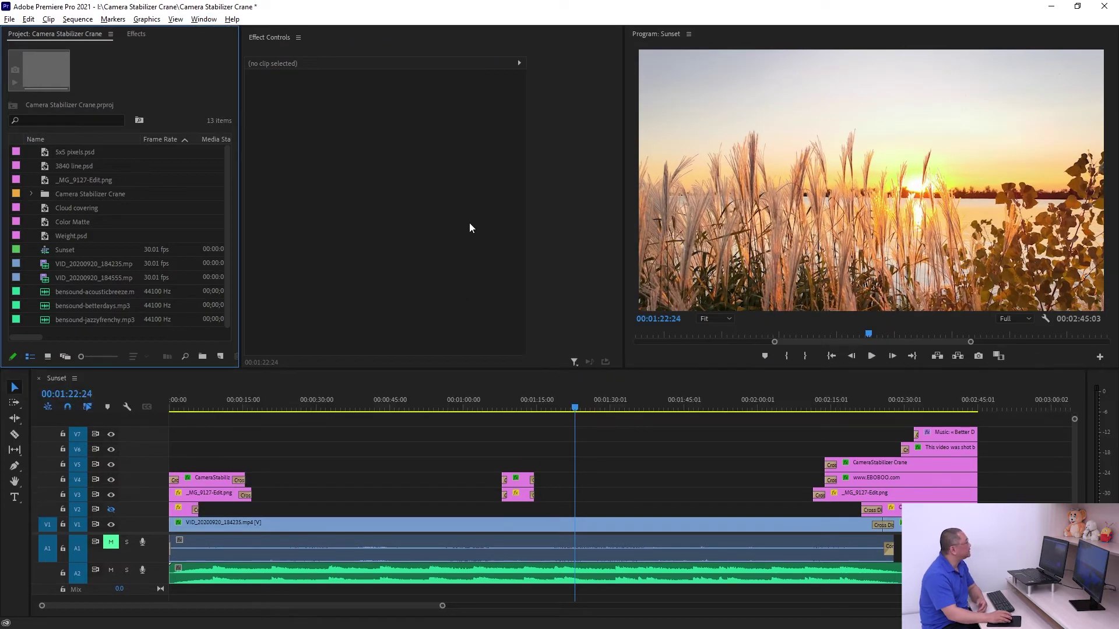
left_click(203, 20)
mouse_move(303, 33)
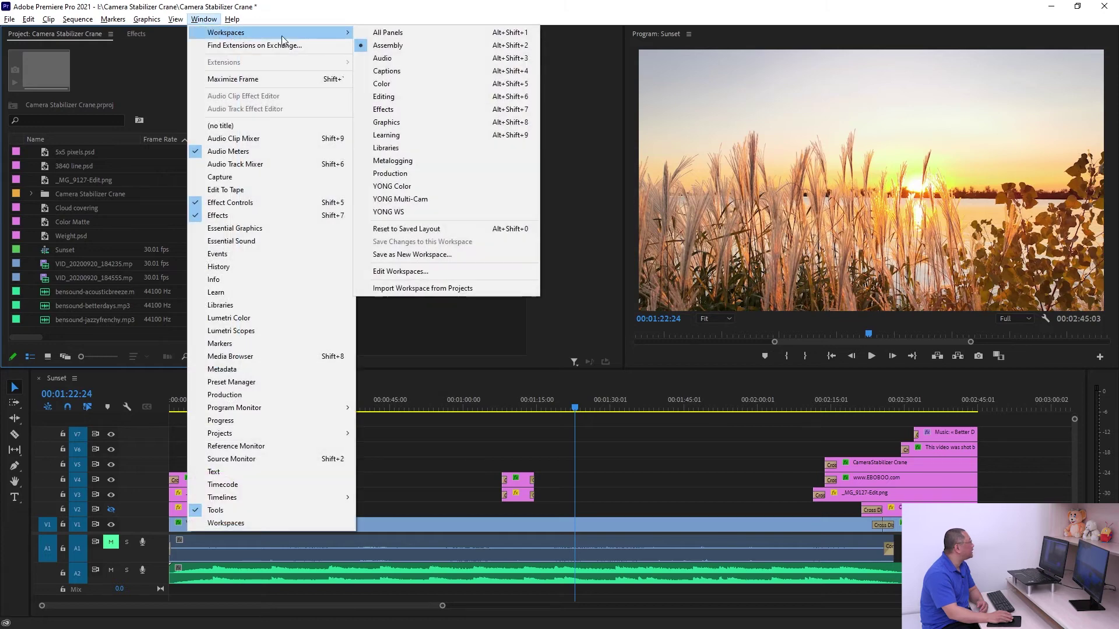
left_click(425, 233)
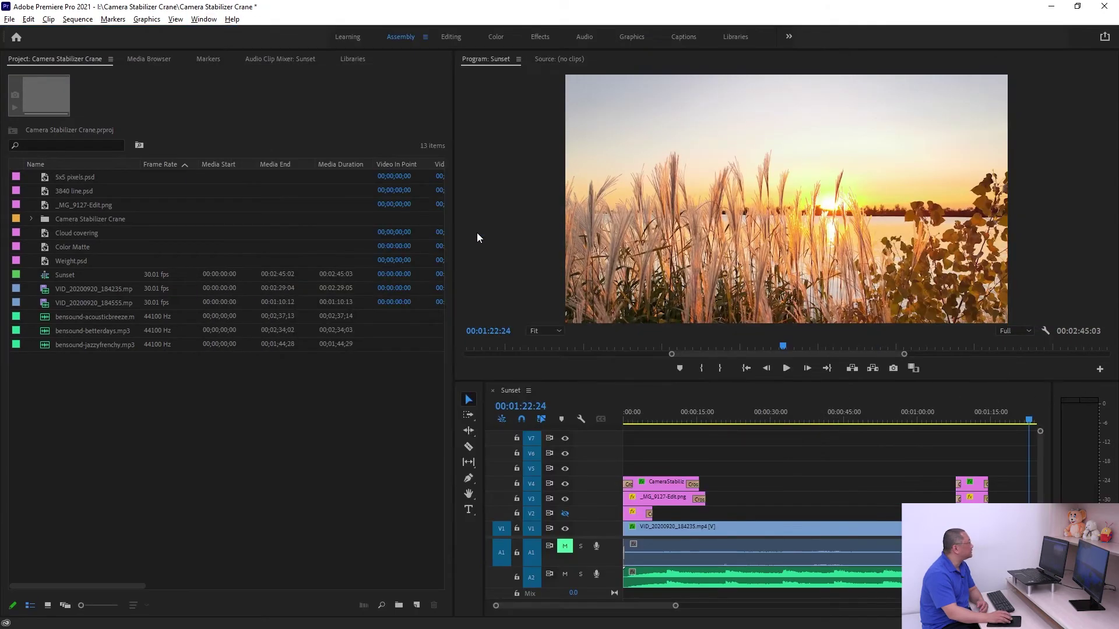
left_click(203, 19)
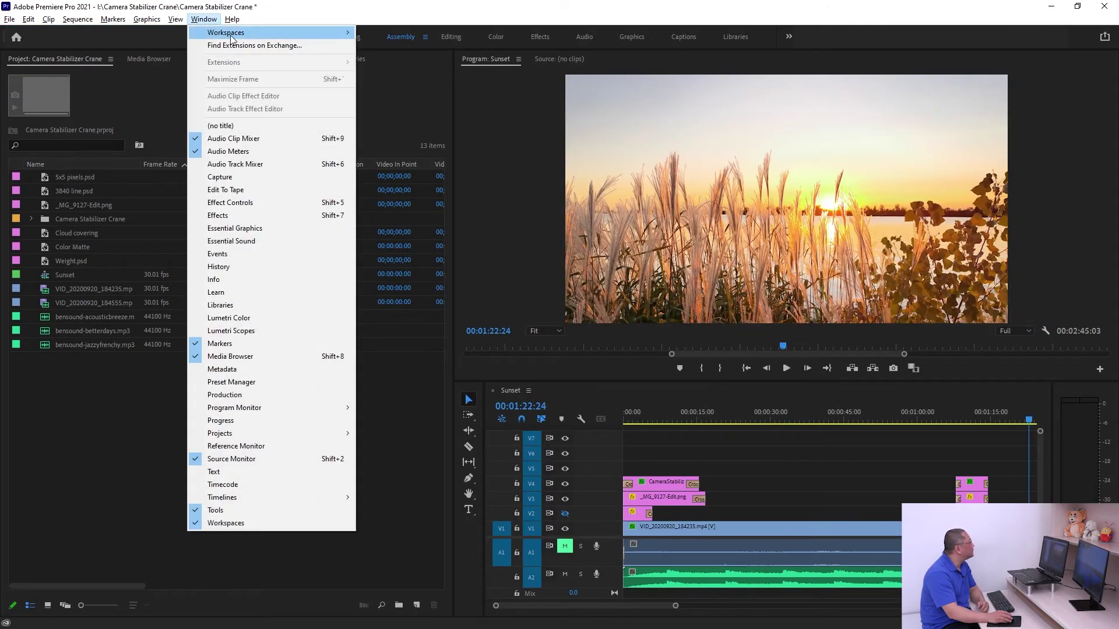
mouse_move(280, 33)
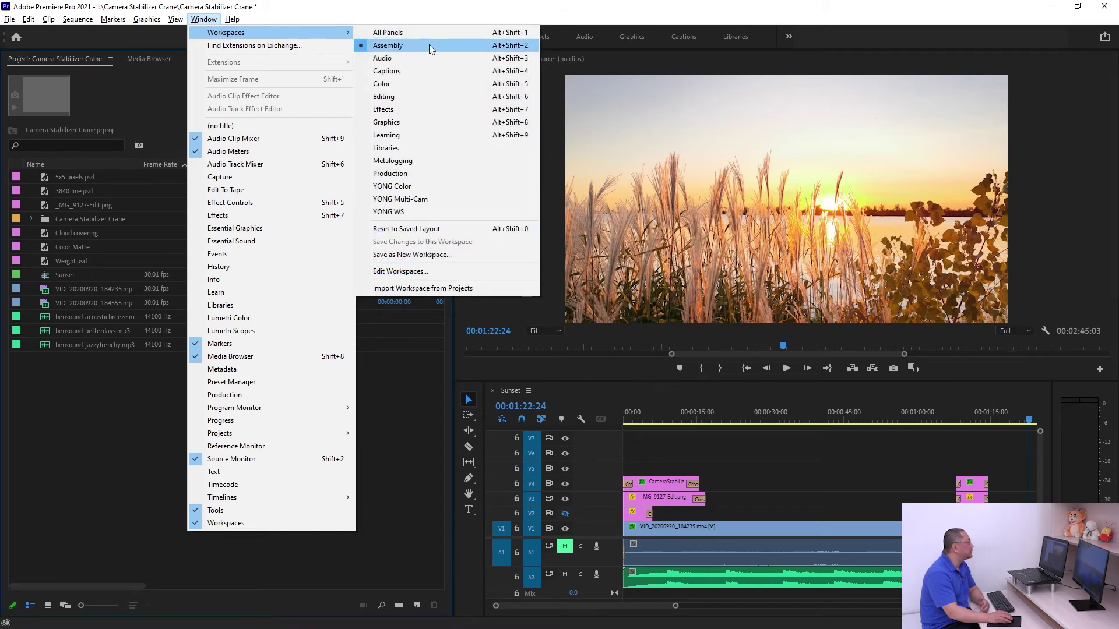
left_click(429, 45)
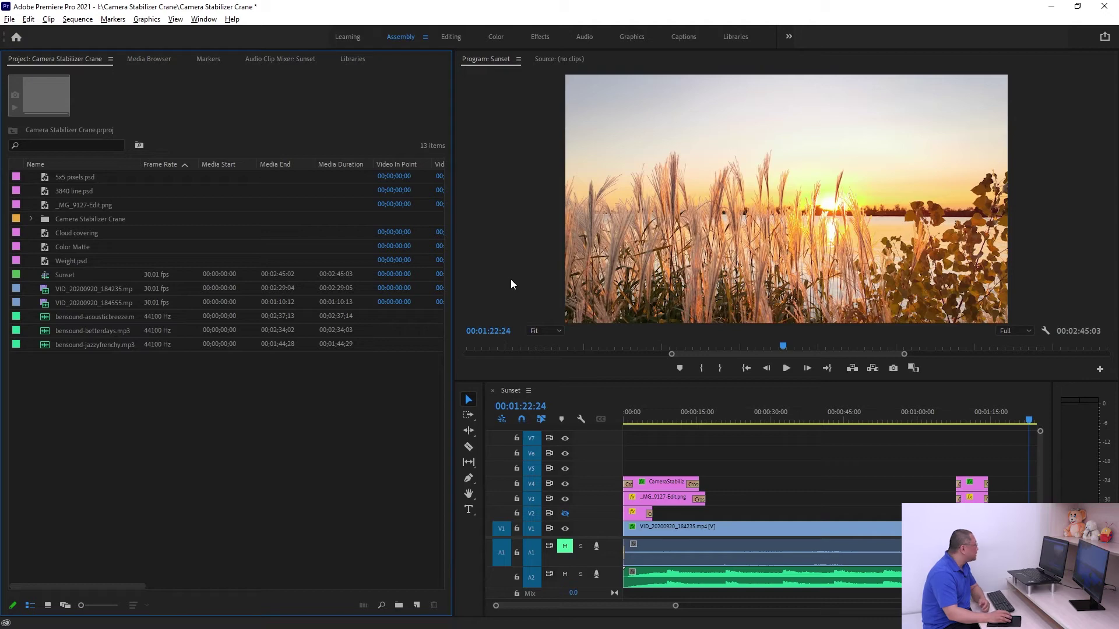
- Dock Project beside the Program monitor; close Media Browser, Markers, Audio Clip Mixer and Libraries
left_click_drag(14, 63, 471, 136)
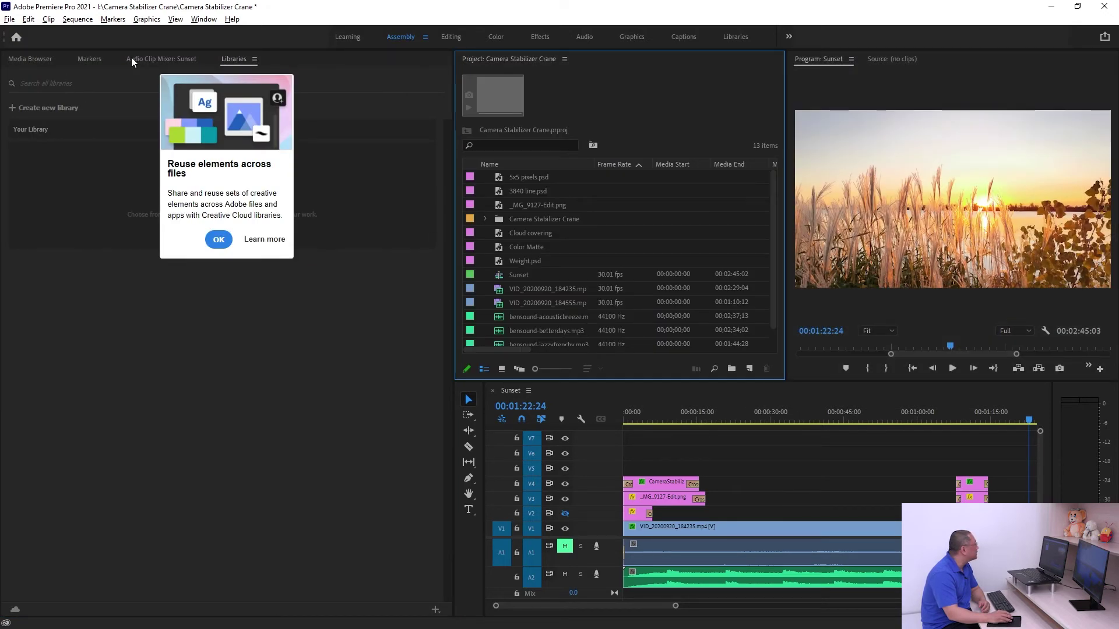
right_click(27, 60)
left_click(32, 64)
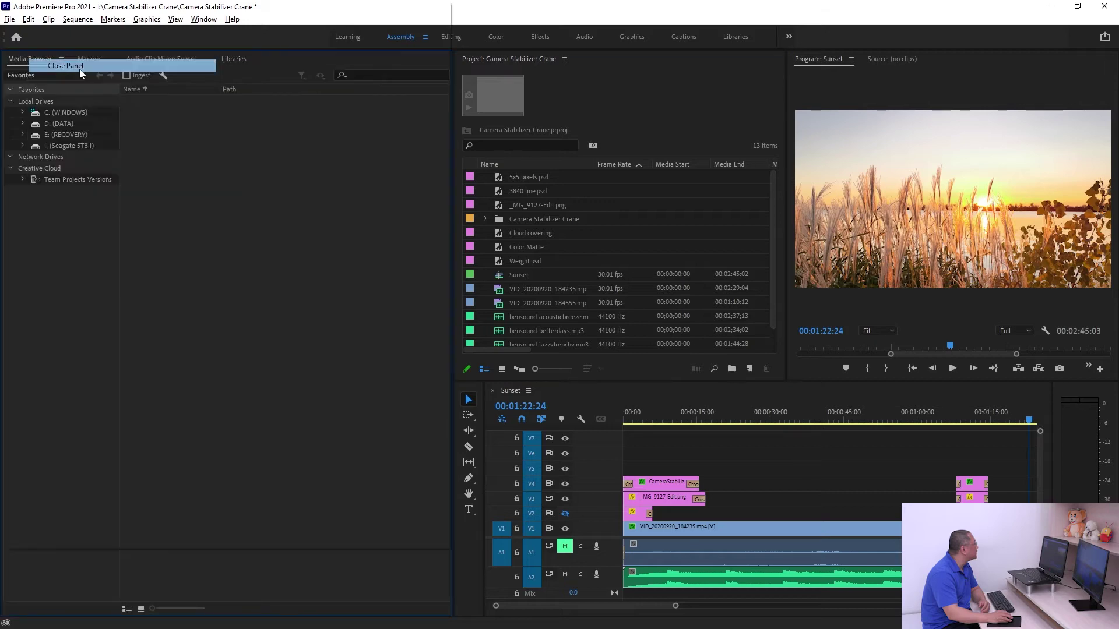
right_click(23, 63)
left_click(35, 66)
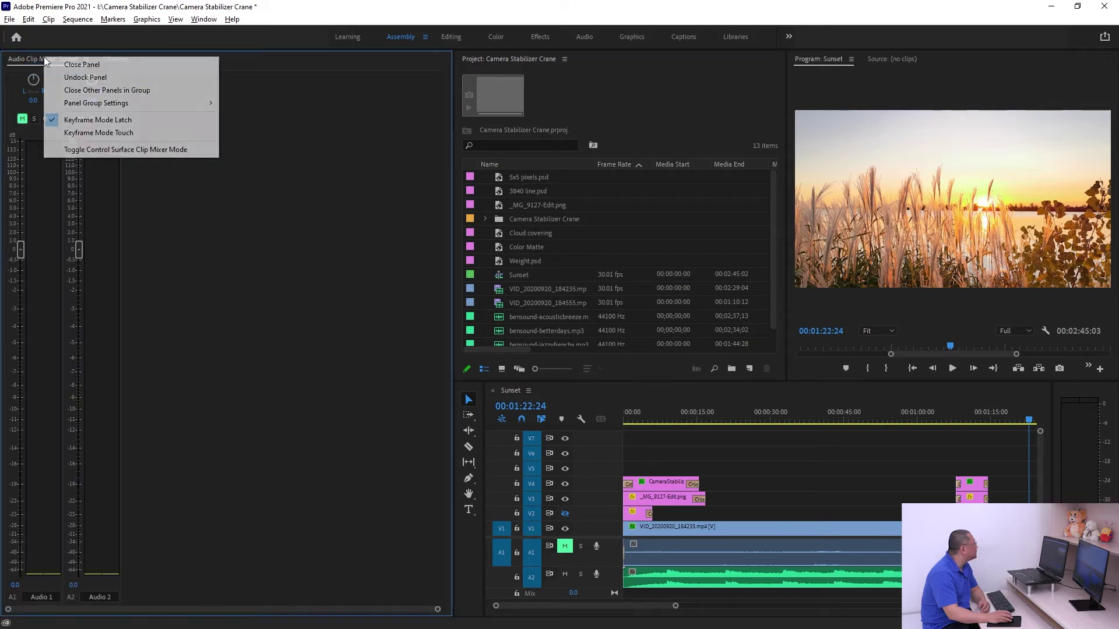
right_click(45, 59)
left_click(99, 65)
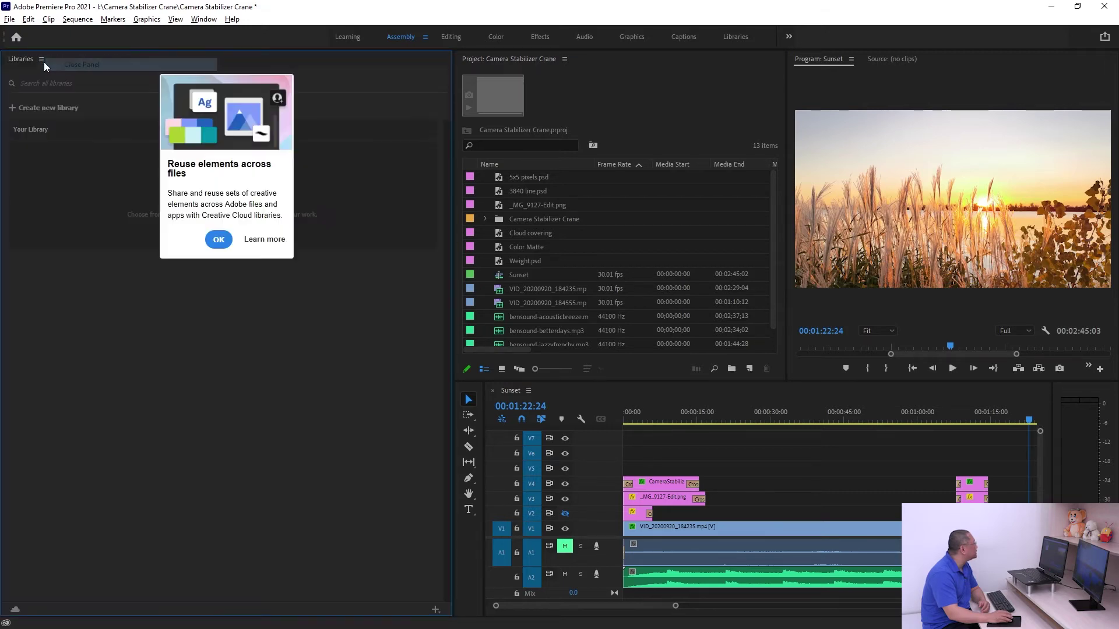
right_click(29, 60)
left_click(41, 66)
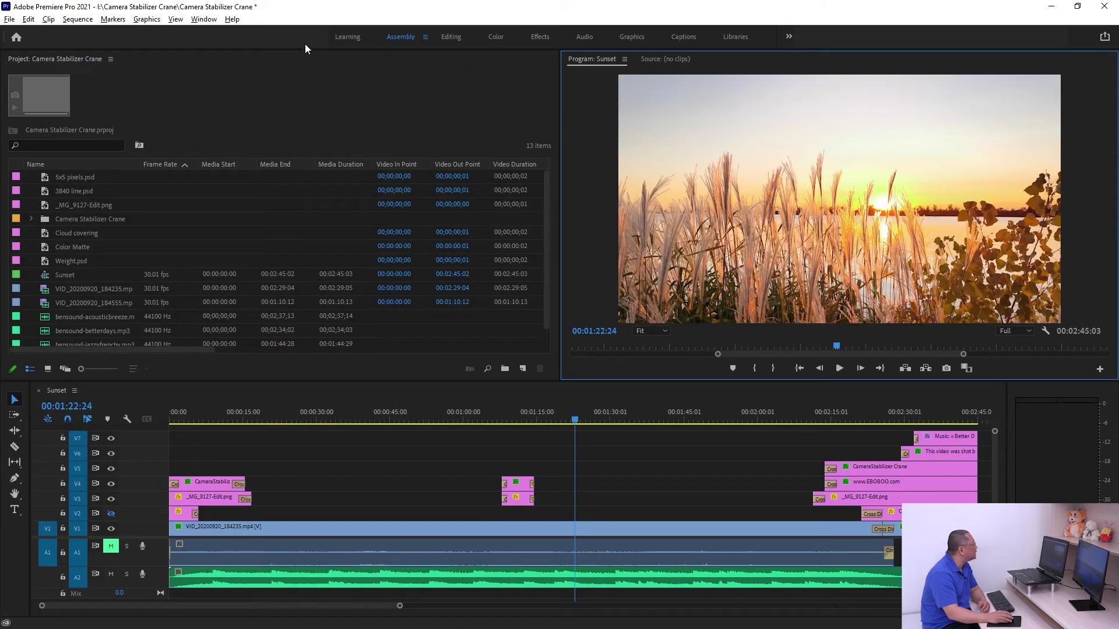
- Hide the workspaces bar and widen the Program monitor
right_click(810, 39)
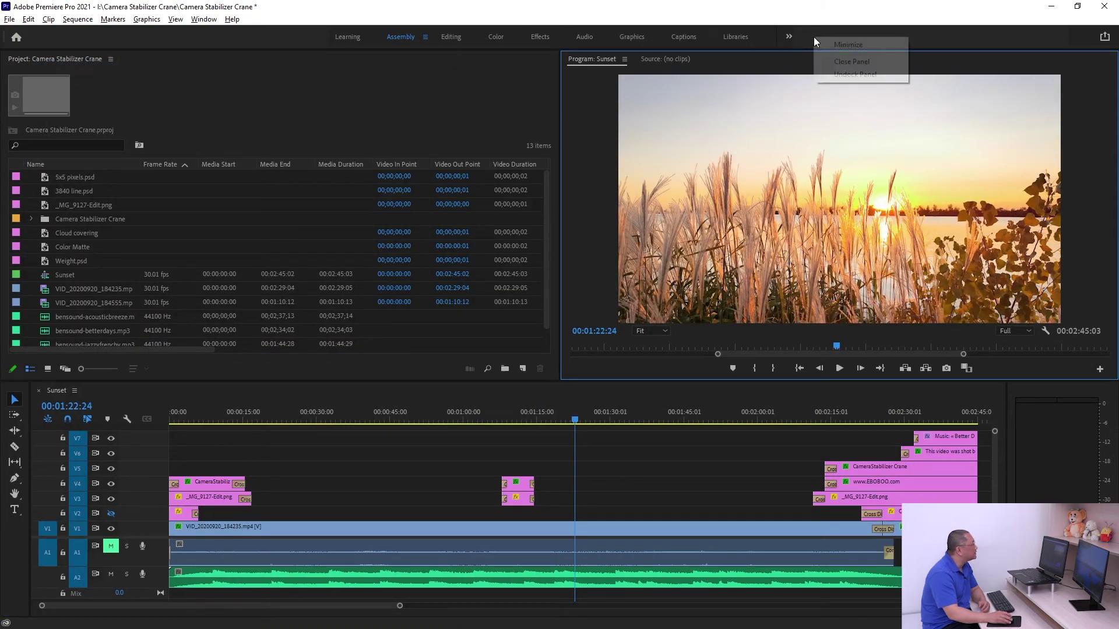
left_click(856, 61)
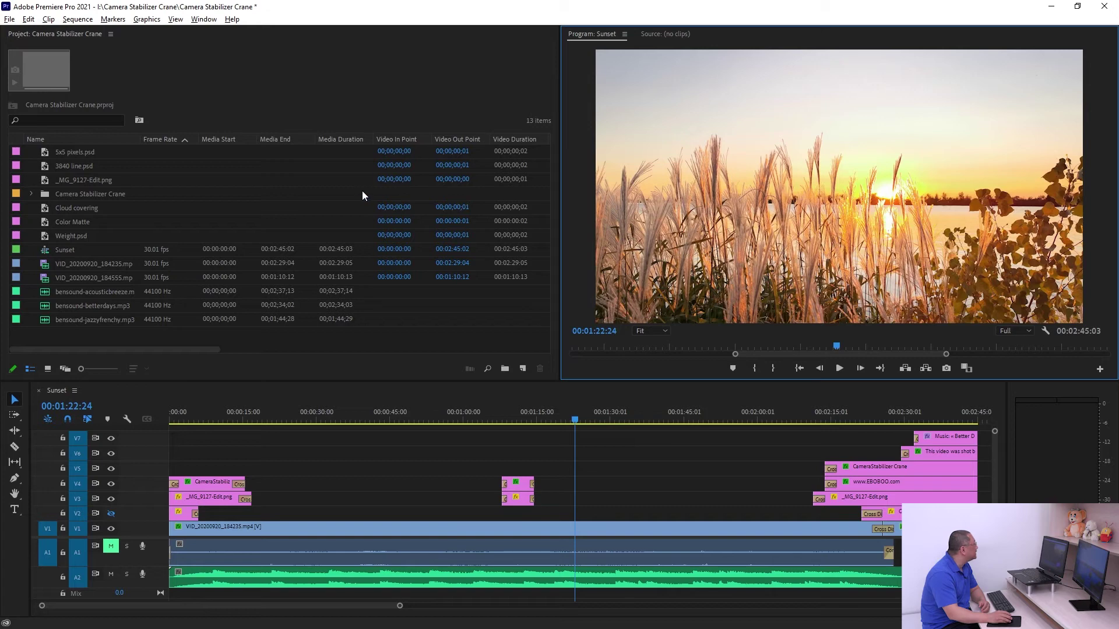
left_click_drag(561, 158, 595, 151)
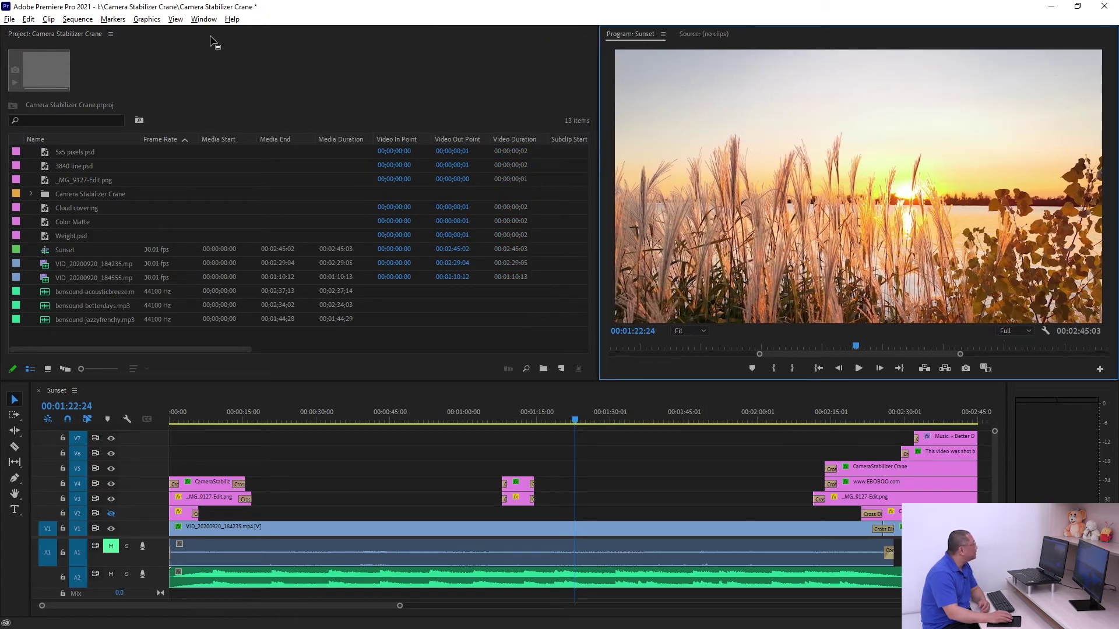
left_click(204, 19)
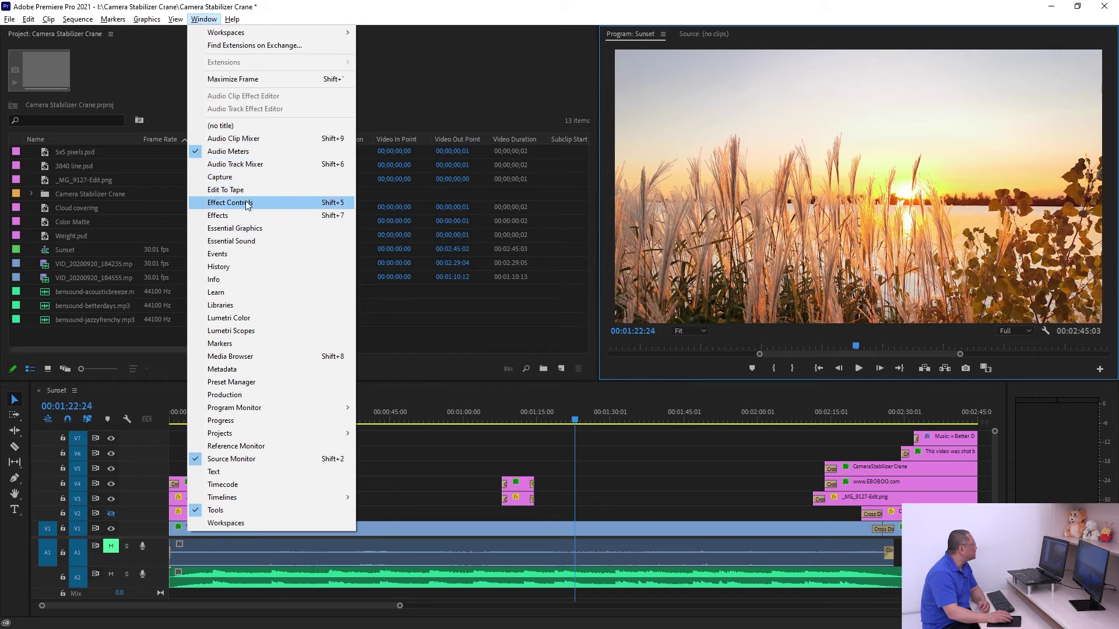
- Dock the Effect Controls panel between the Project panel and Program monitor, widening both side panels
left_click(247, 205)
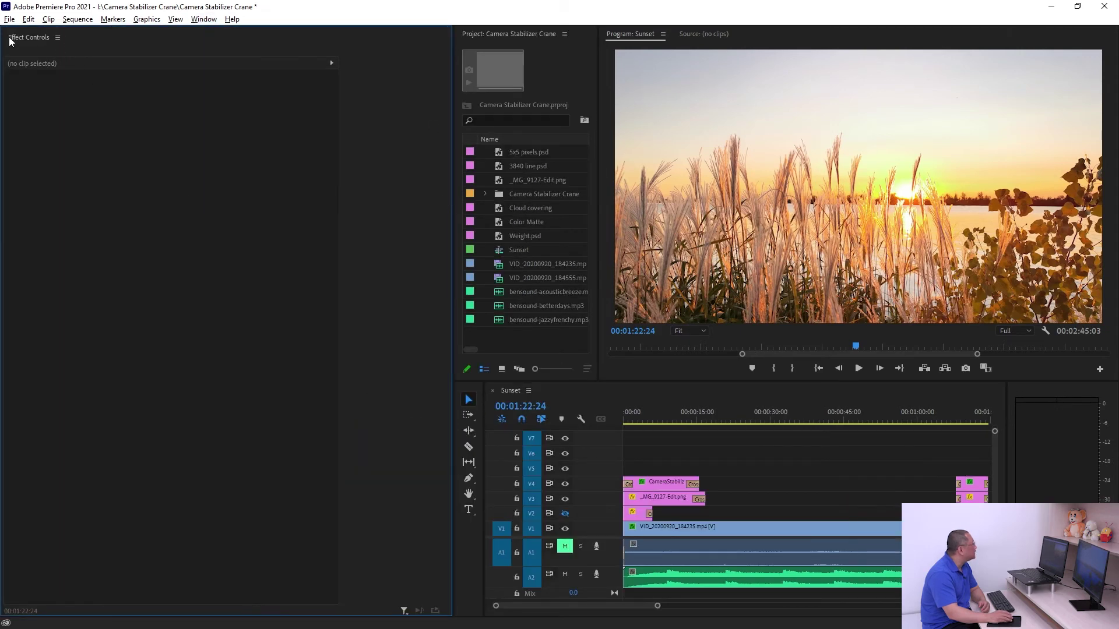
left_click_drag(10, 40, 595, 177)
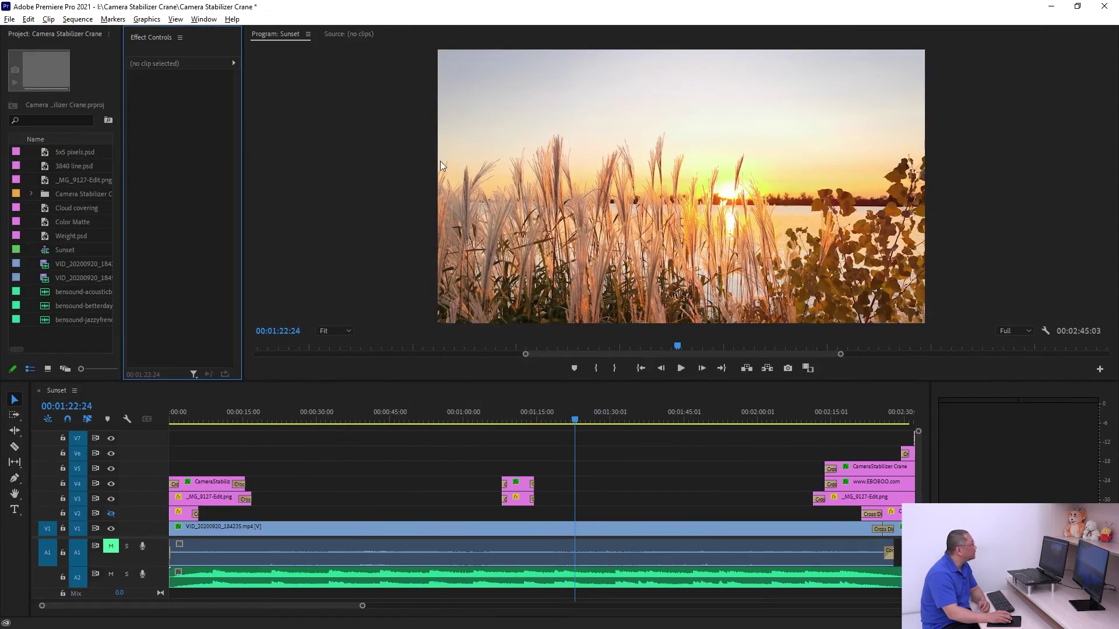
left_click_drag(243, 148, 554, 153)
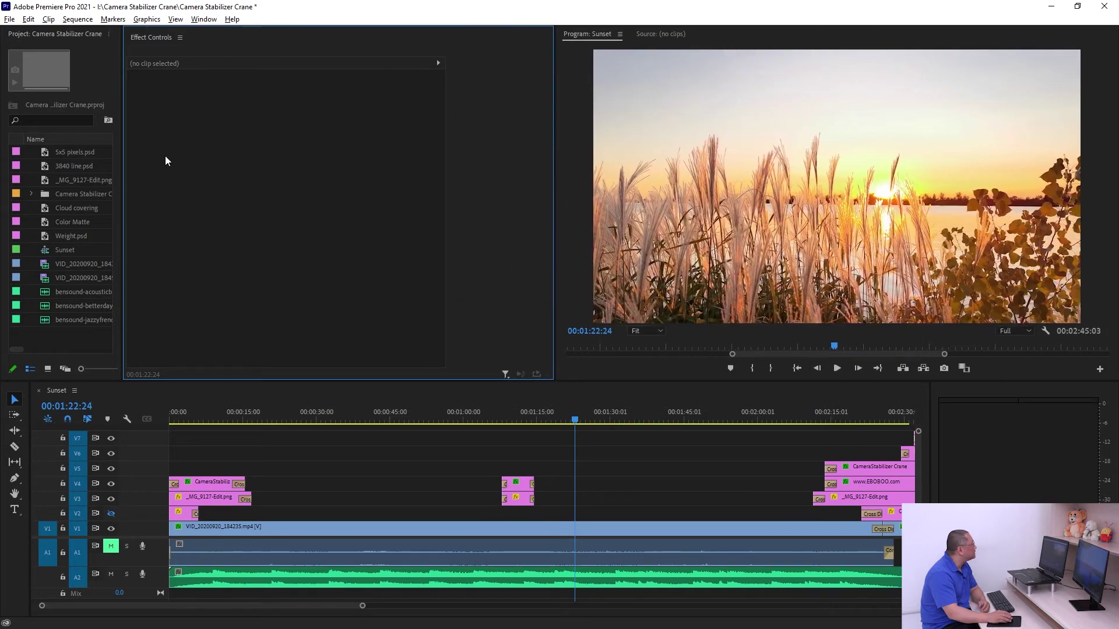
left_click_drag(122, 145, 287, 145)
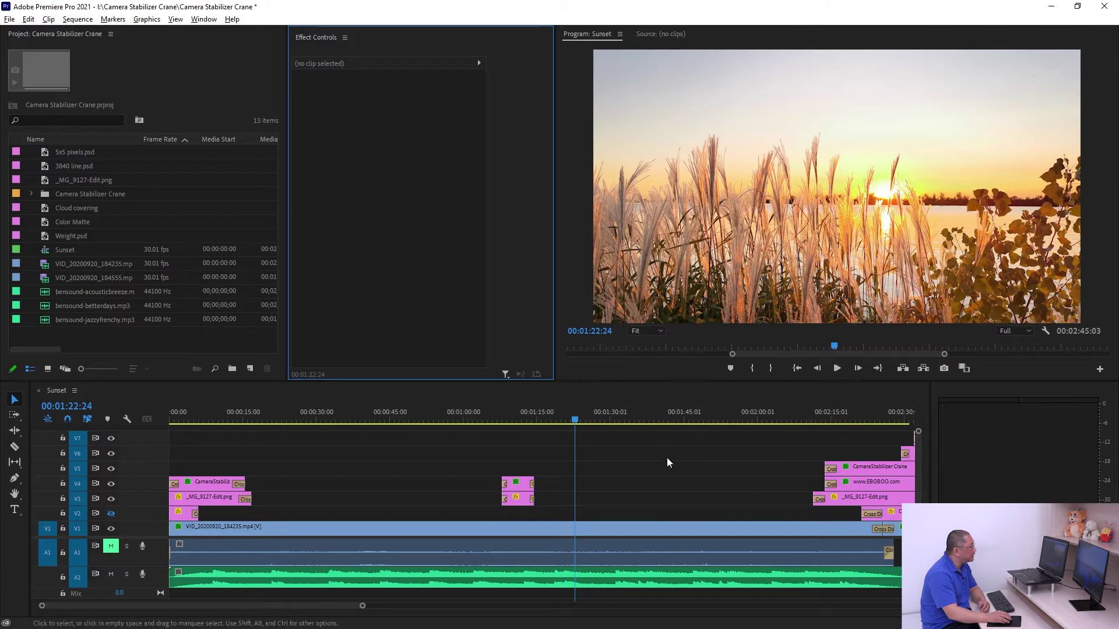
- Play the Sunset sequence briefly from about 00:01:34, then make the timeline wider and taller
left_click(630, 419)
key("space")
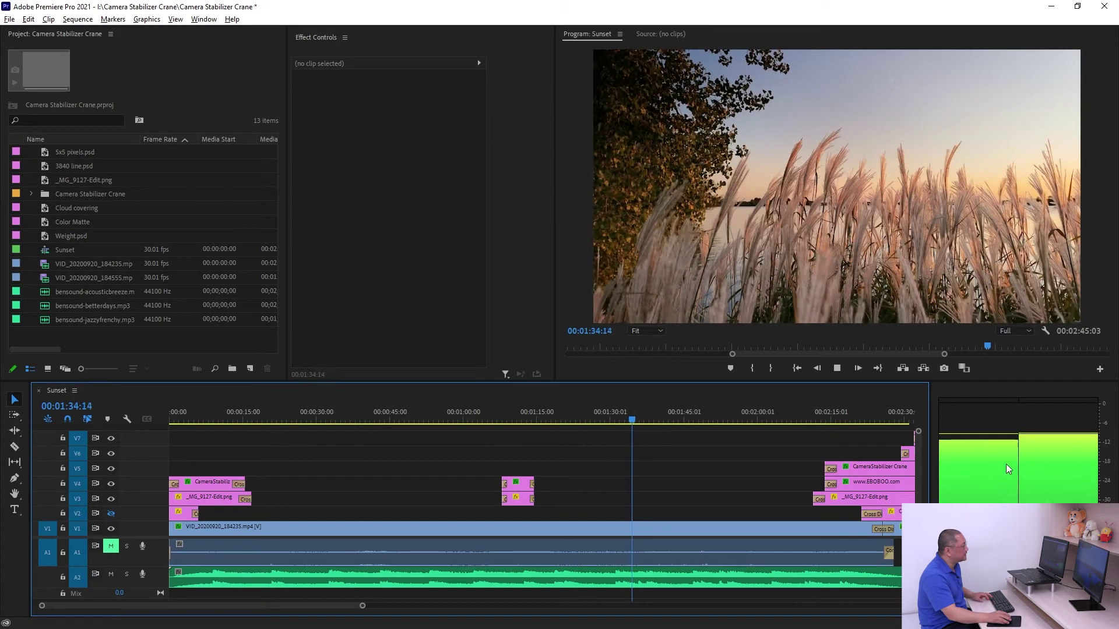
key("space")
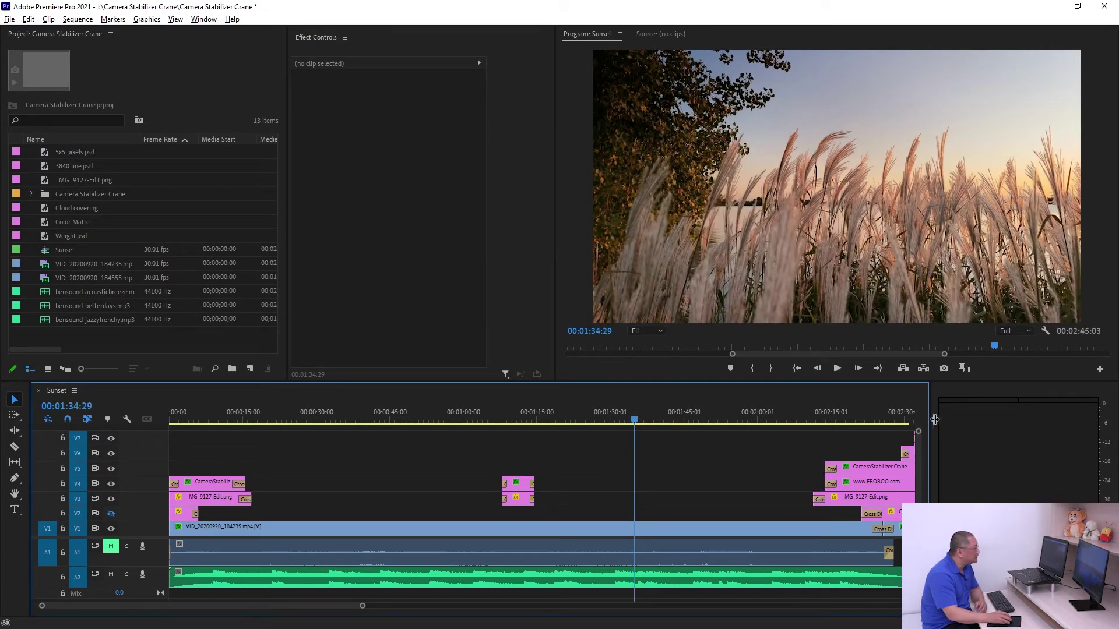
left_click_drag(930, 421, 1091, 431)
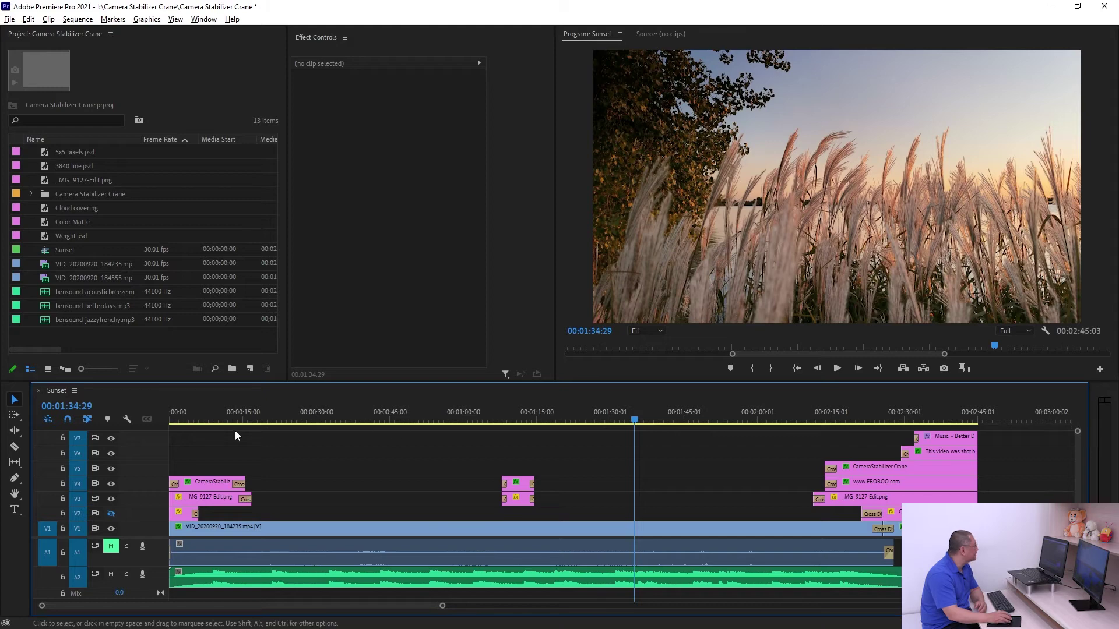
left_click_drag(588, 380, 597, 352)
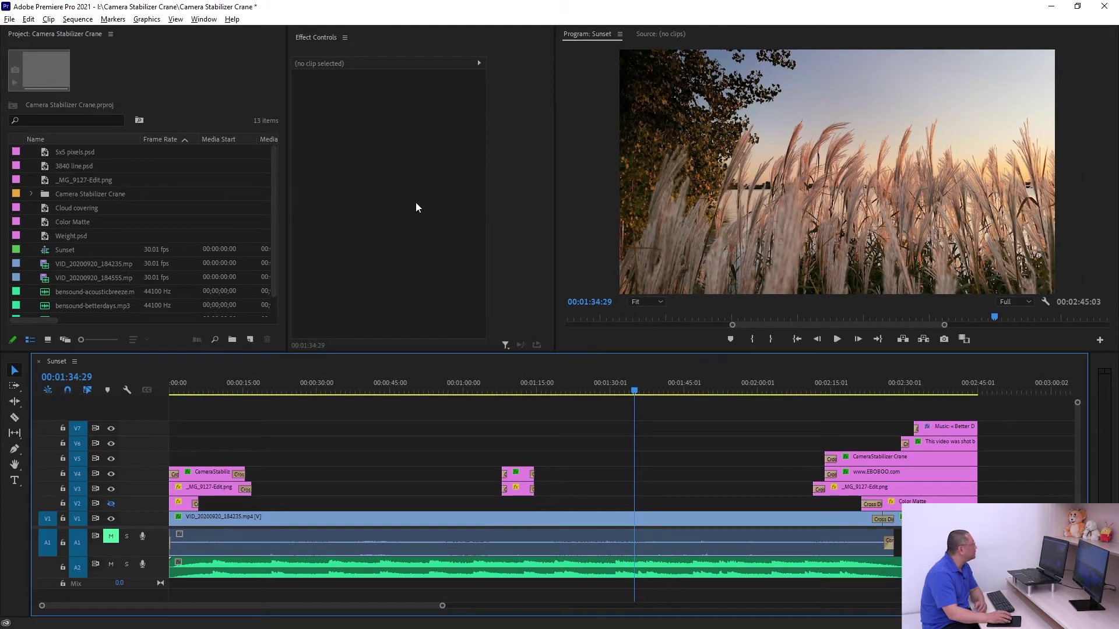
left_click(204, 19)
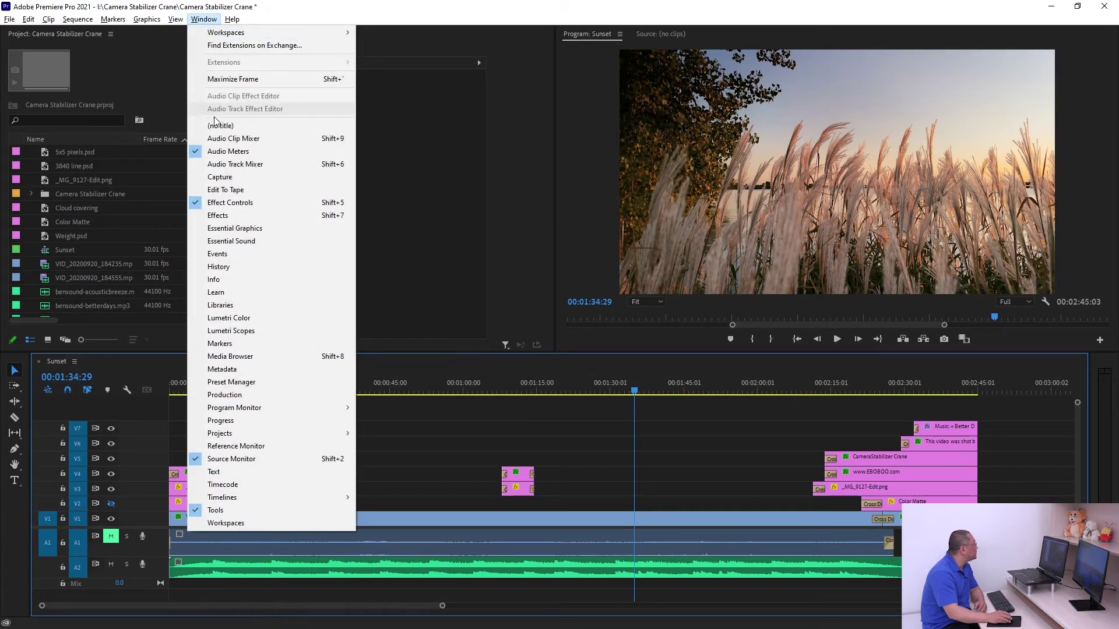
- Group the Effects panel with the Project panel, with the Project tab placed first
left_click(239, 215)
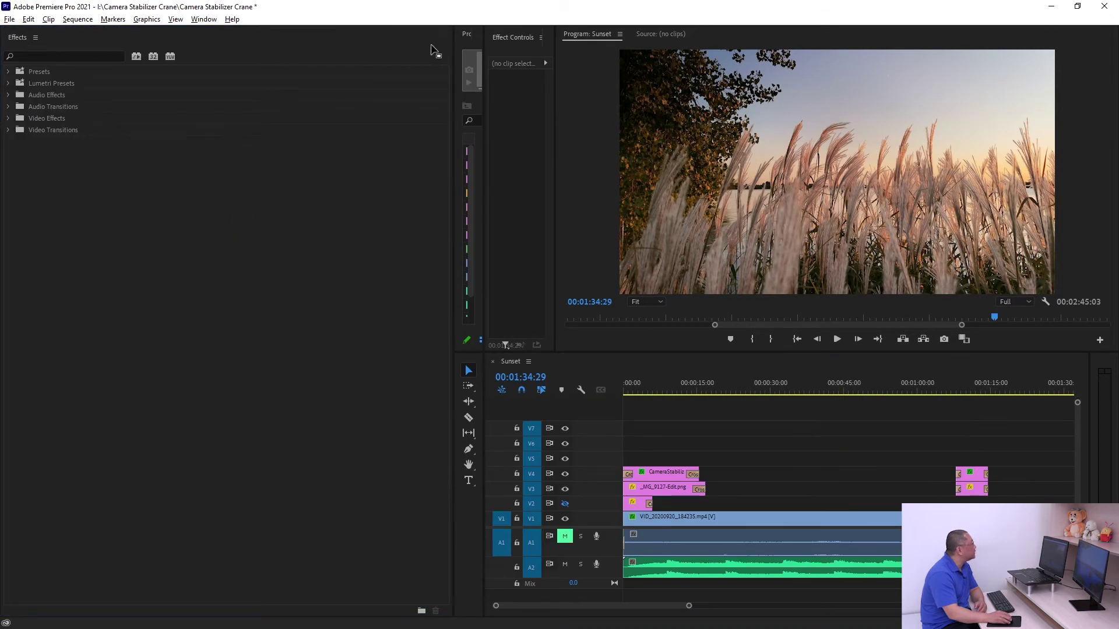
left_click(472, 39)
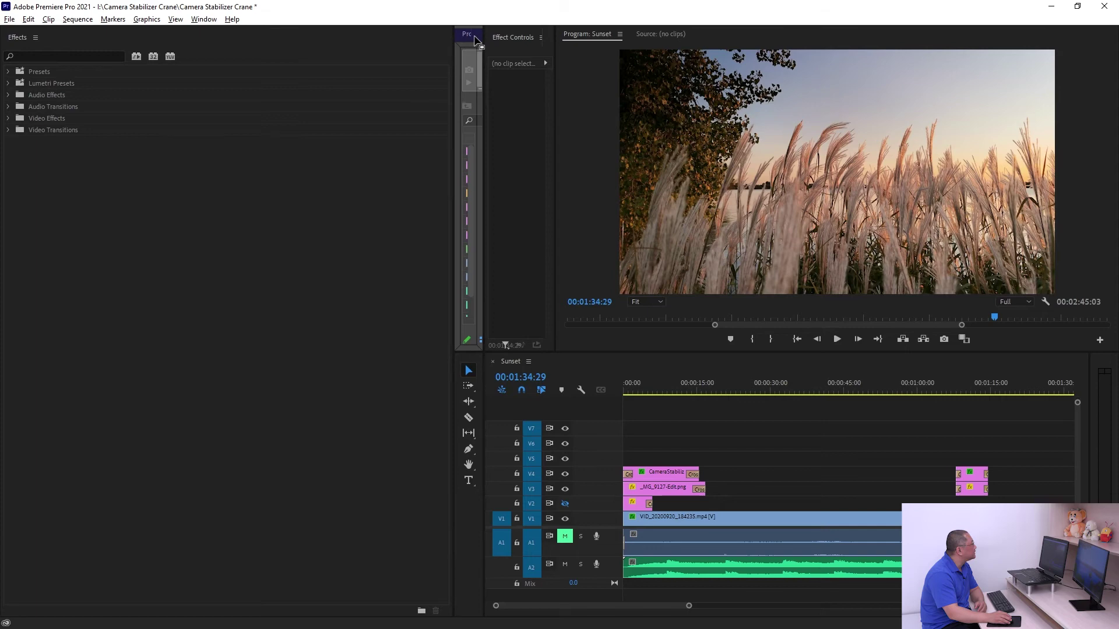
left_click_drag(475, 40, 48, 91)
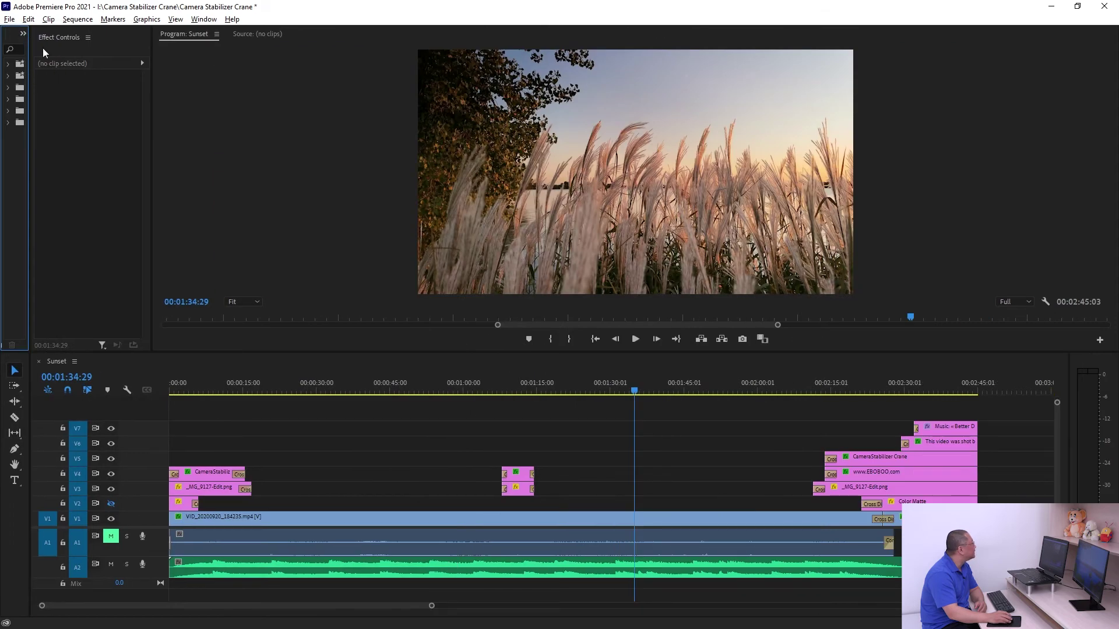
left_click_drag(29, 81, 619, 120)
left_click_drag(373, 131, 386, 131)
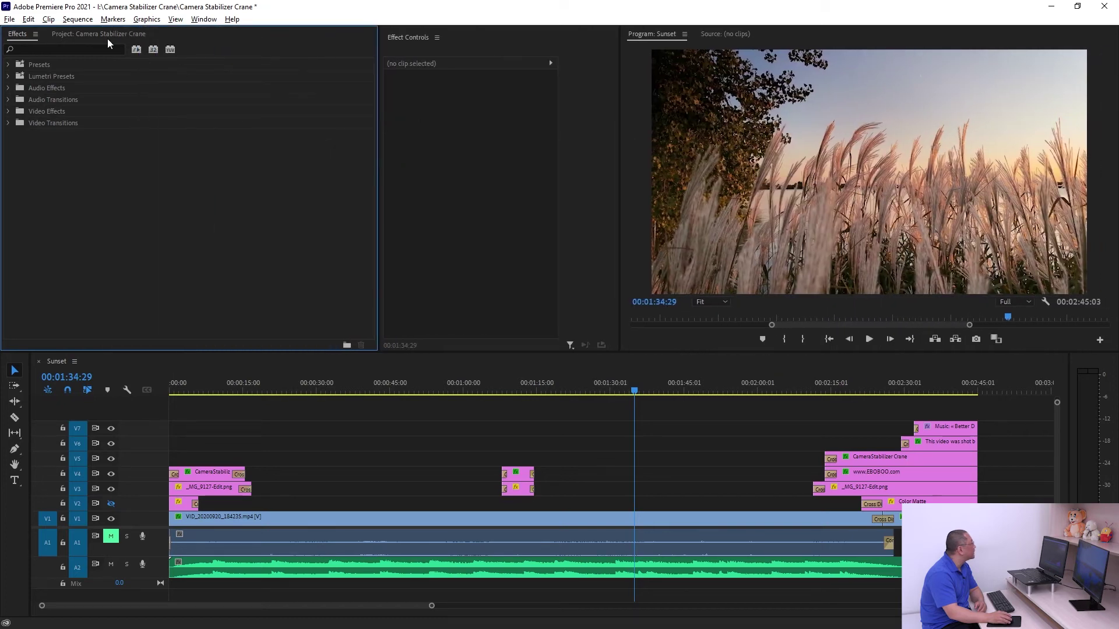
left_click(85, 34)
left_click_drag(82, 33, 34, 36)
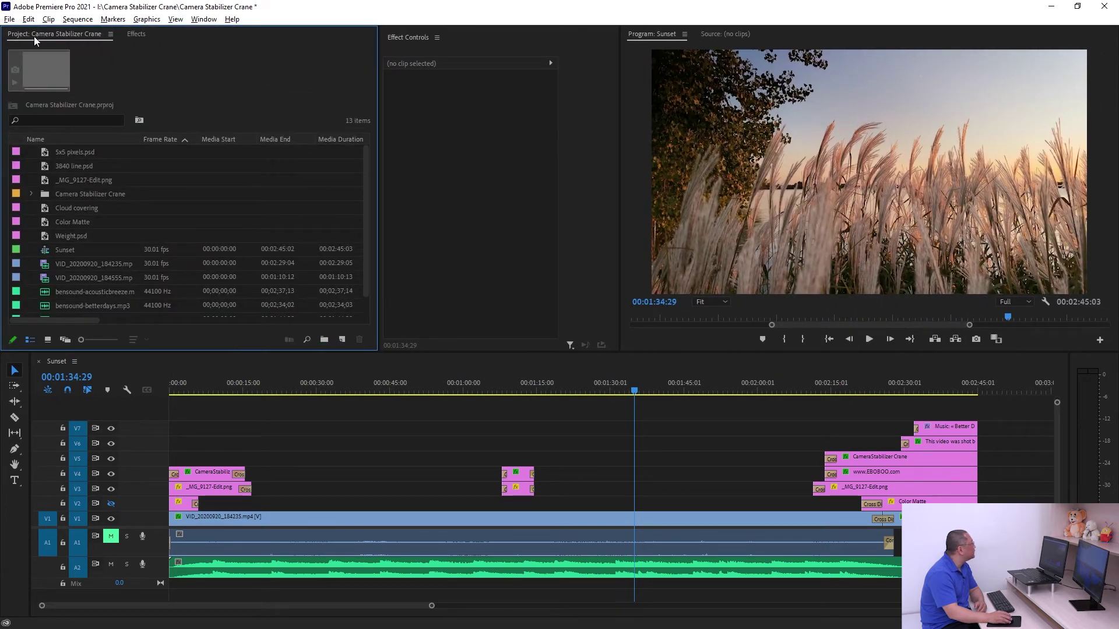
left_click(138, 36)
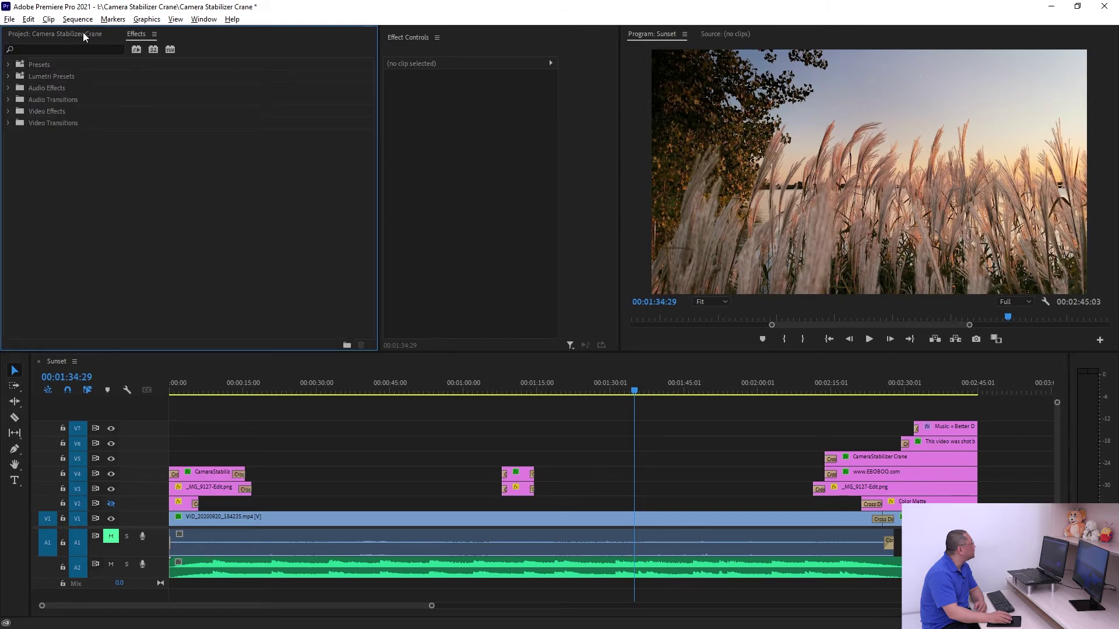
left_click(84, 35)
left_click(141, 36)
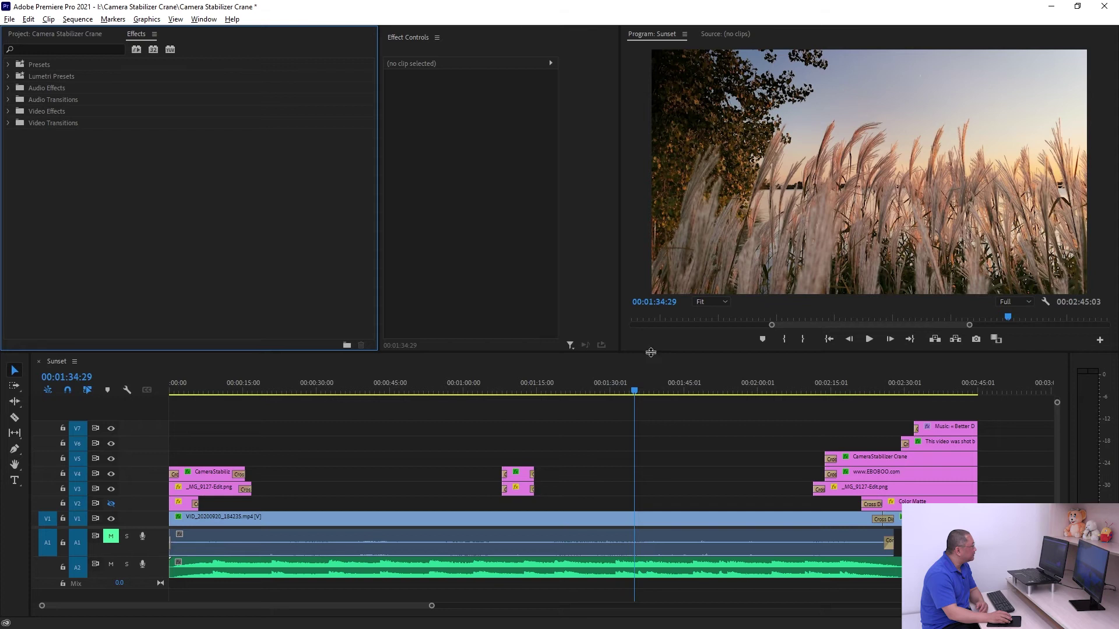
- Enlarge the Program monitor, widen the timeline and Effect Controls, and raise the timeline
left_click_drag(651, 352, 651, 376)
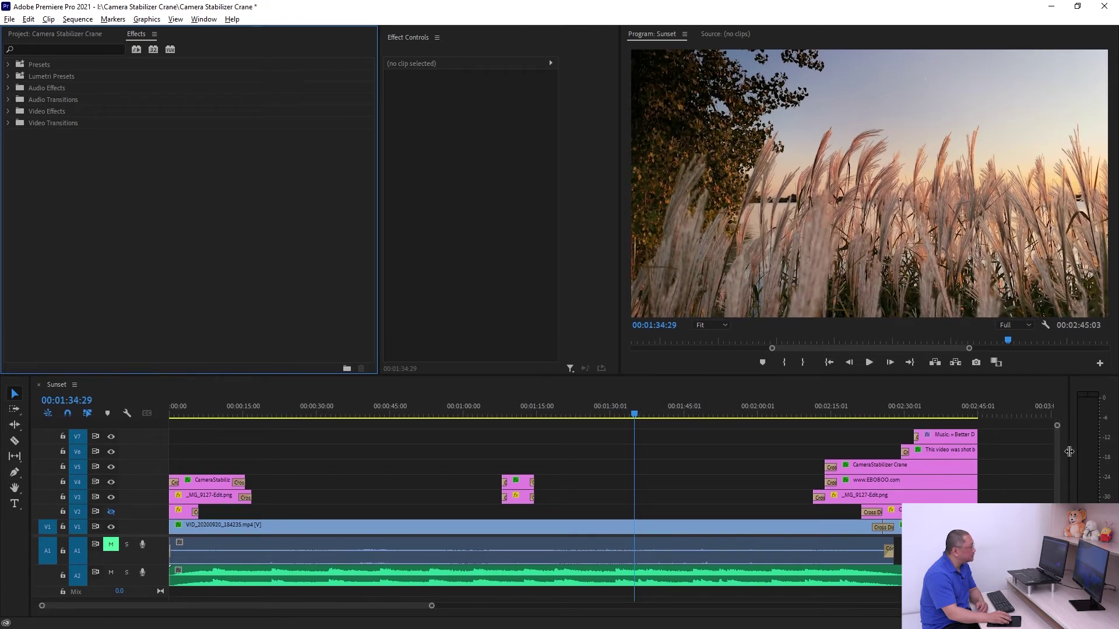
left_click_drag(1068, 451, 1094, 453)
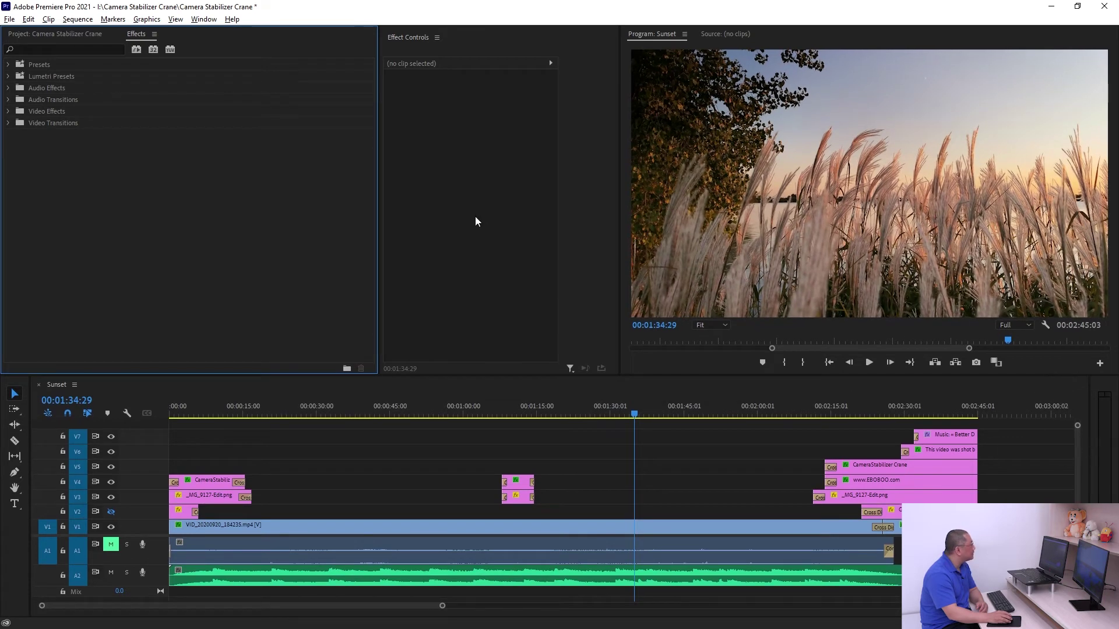
left_click_drag(379, 176, 248, 187)
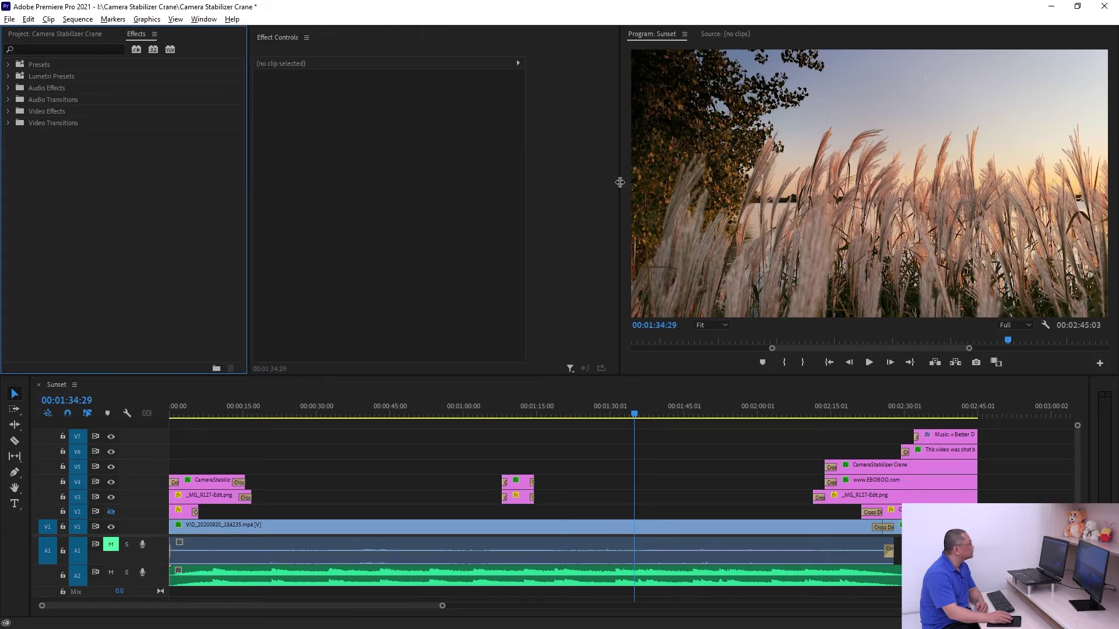
left_click_drag(622, 182, 657, 183)
left_click_drag(694, 375, 694, 364)
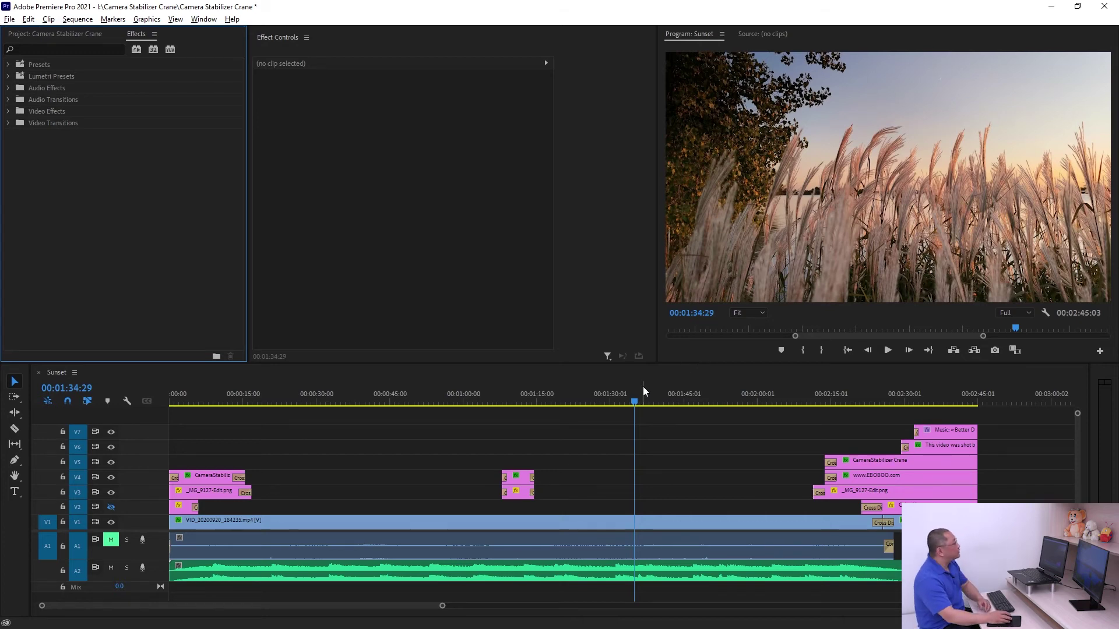
- Use Save as New Workspace with the name 'My WS' for the current panel arrangement
left_click(198, 21)
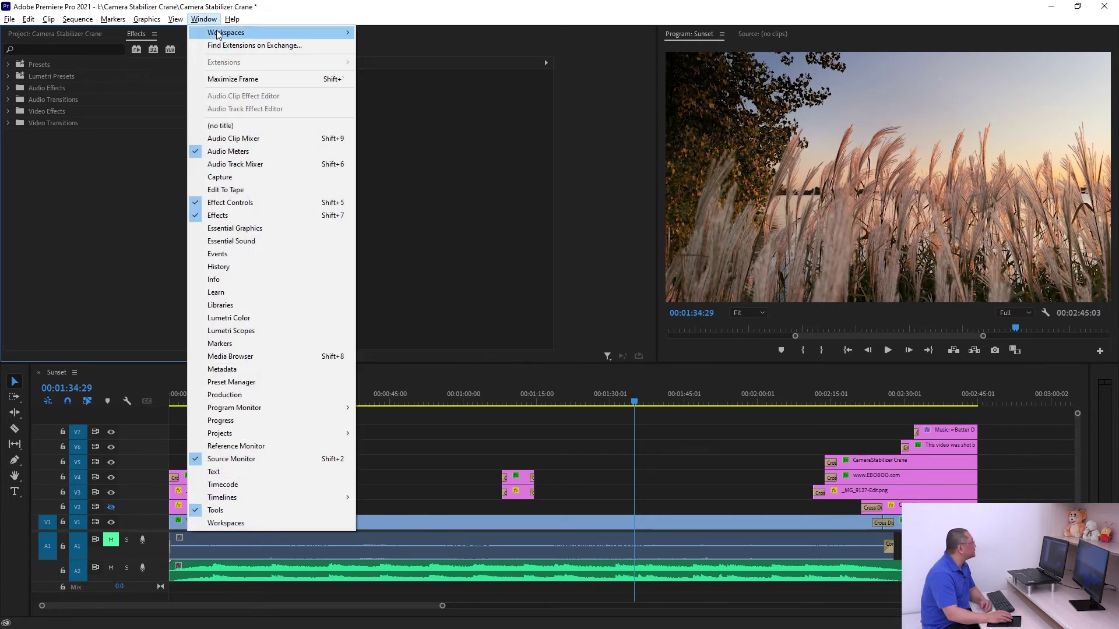
mouse_move(291, 33)
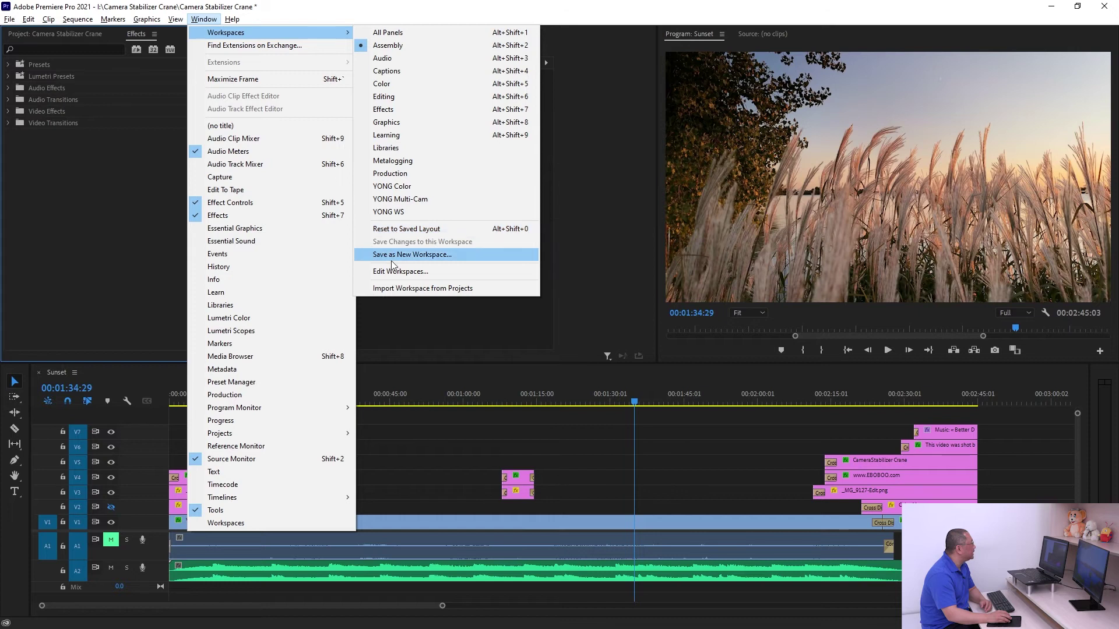
left_click(434, 258)
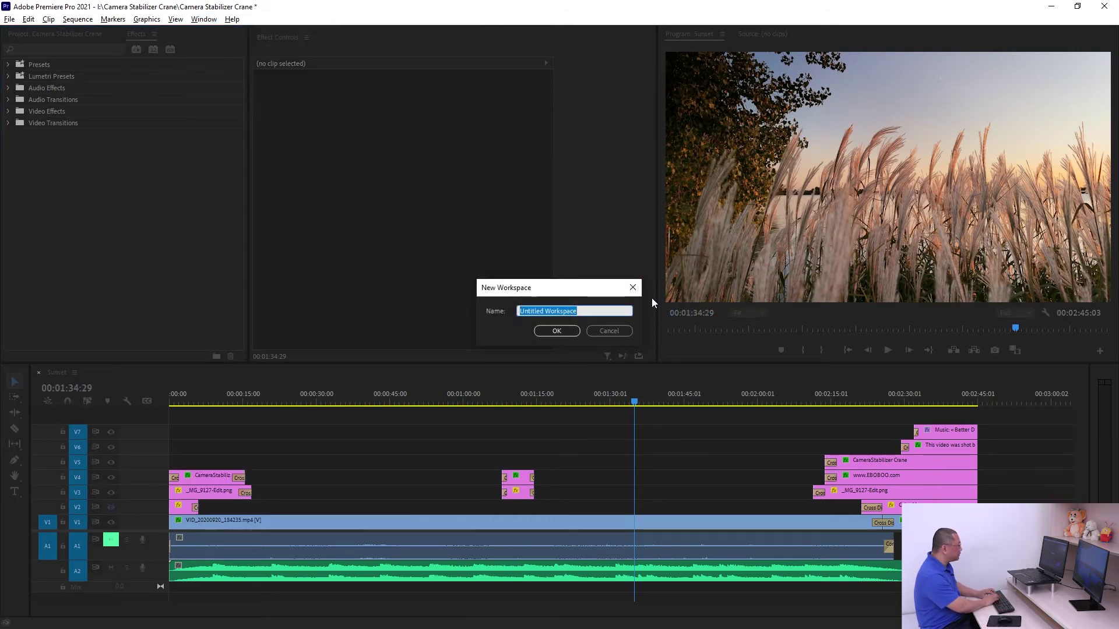
type("My WS")
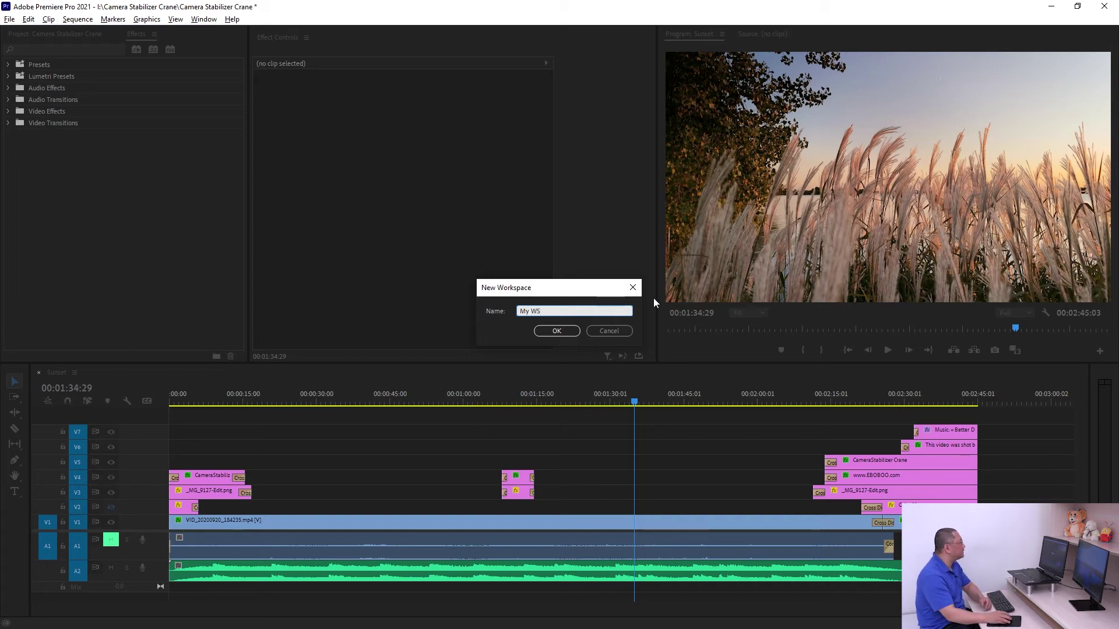
left_click(557, 331)
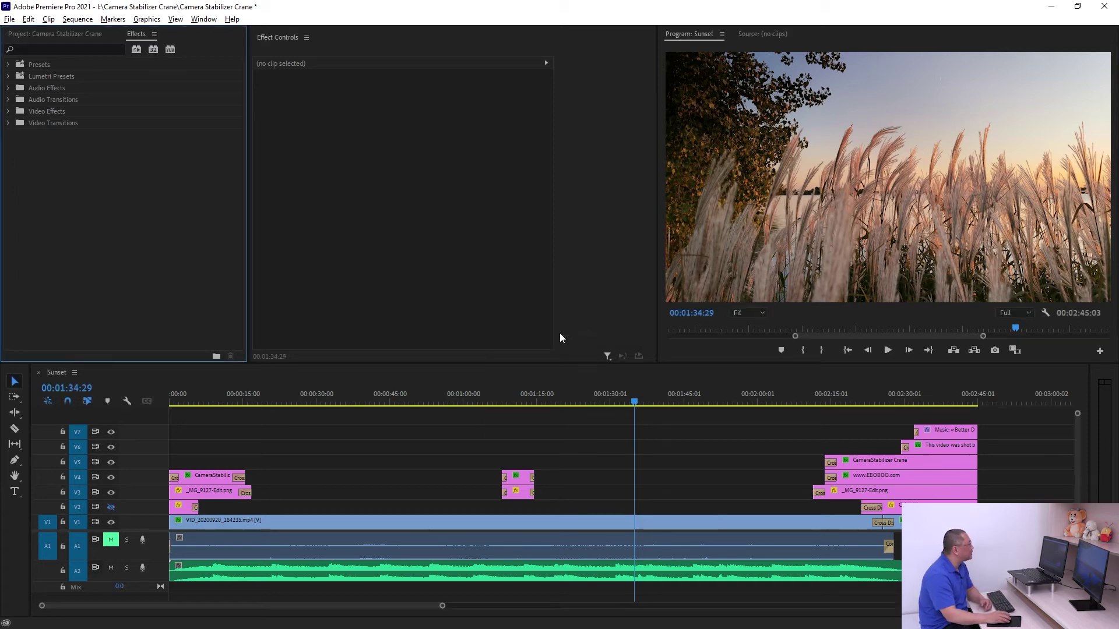
- Switch to My WS, close the Source monitor, and save the changes to My WS
left_click(204, 20)
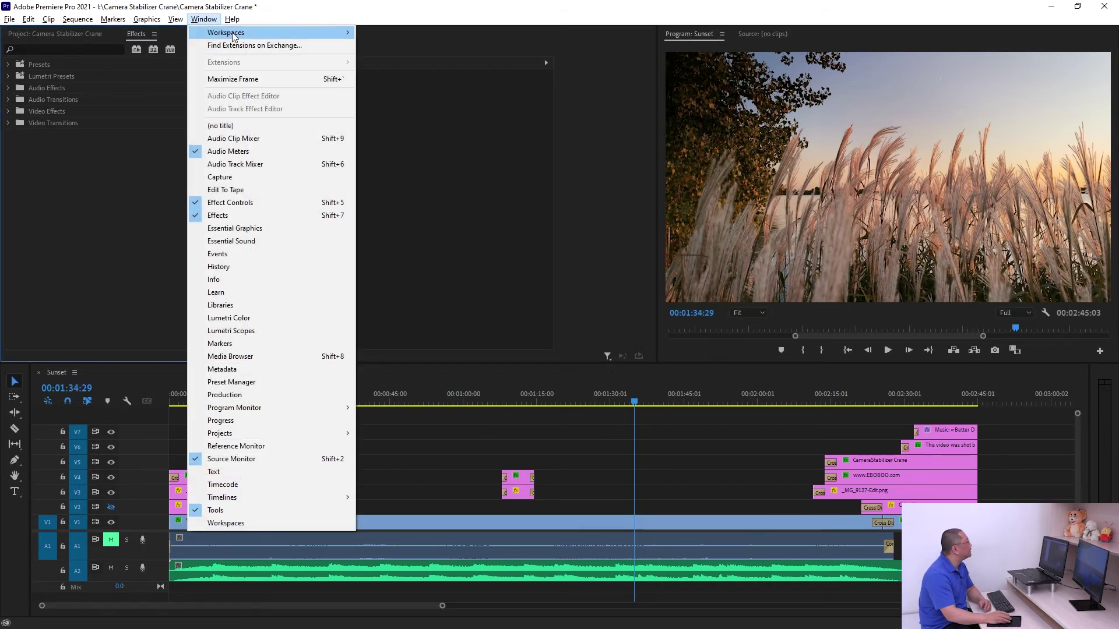
mouse_move(262, 32)
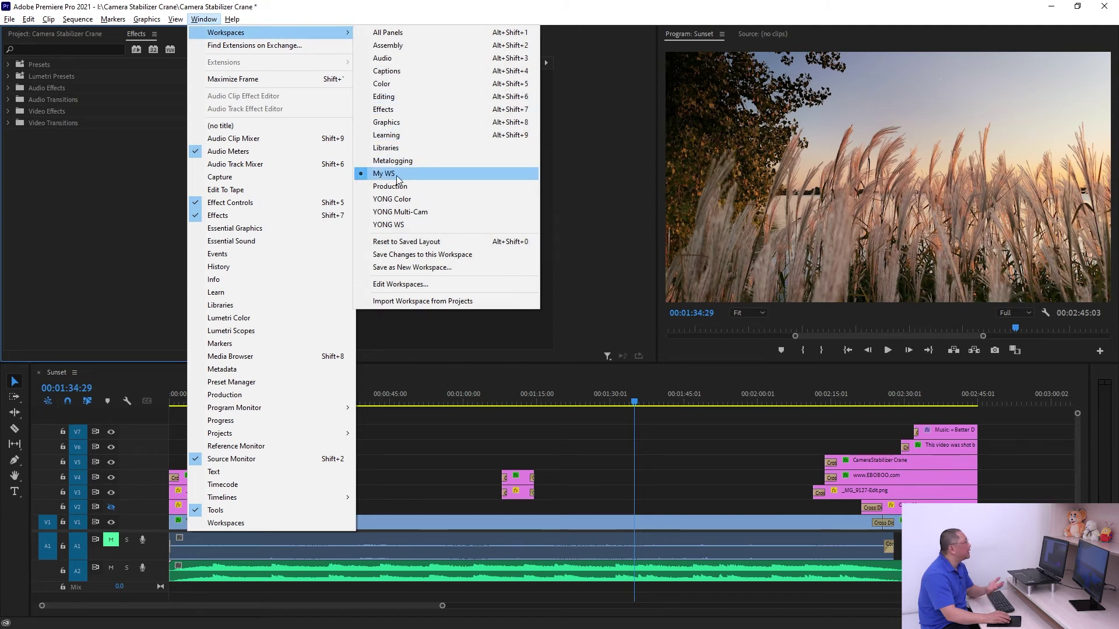
left_click(404, 173)
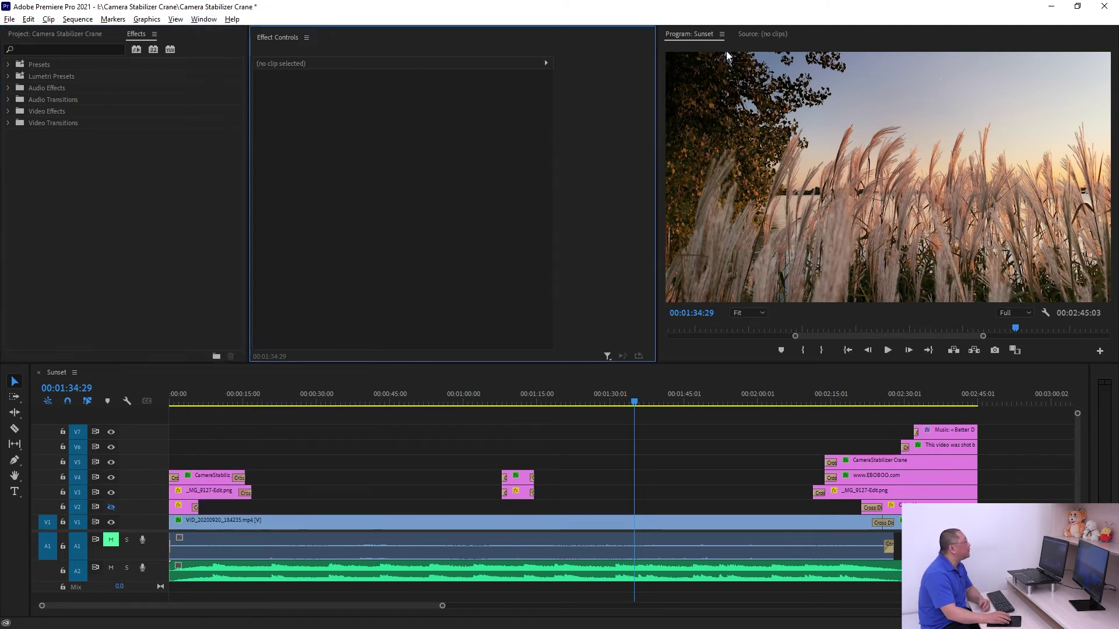
left_click(761, 34)
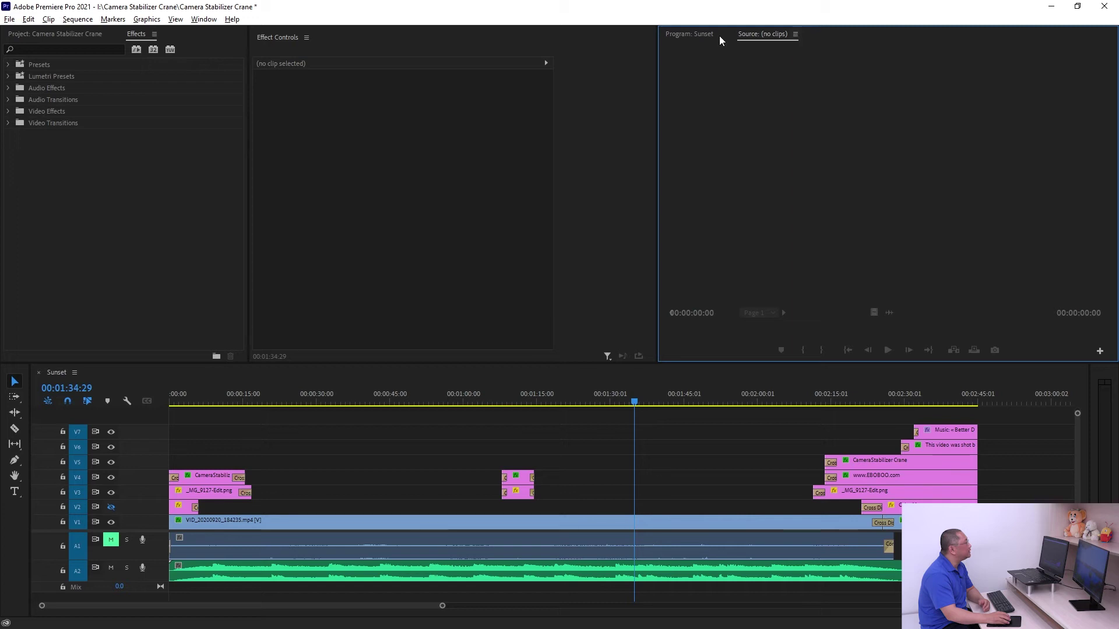
left_click(795, 33)
left_click(815, 39)
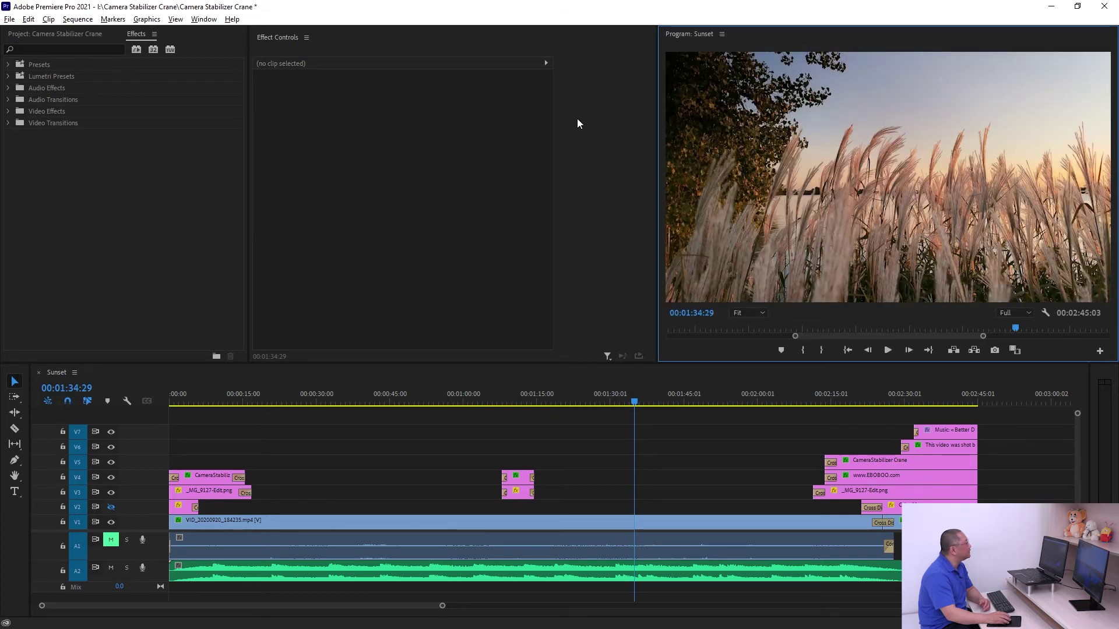
left_click(204, 19)
mouse_move(280, 33)
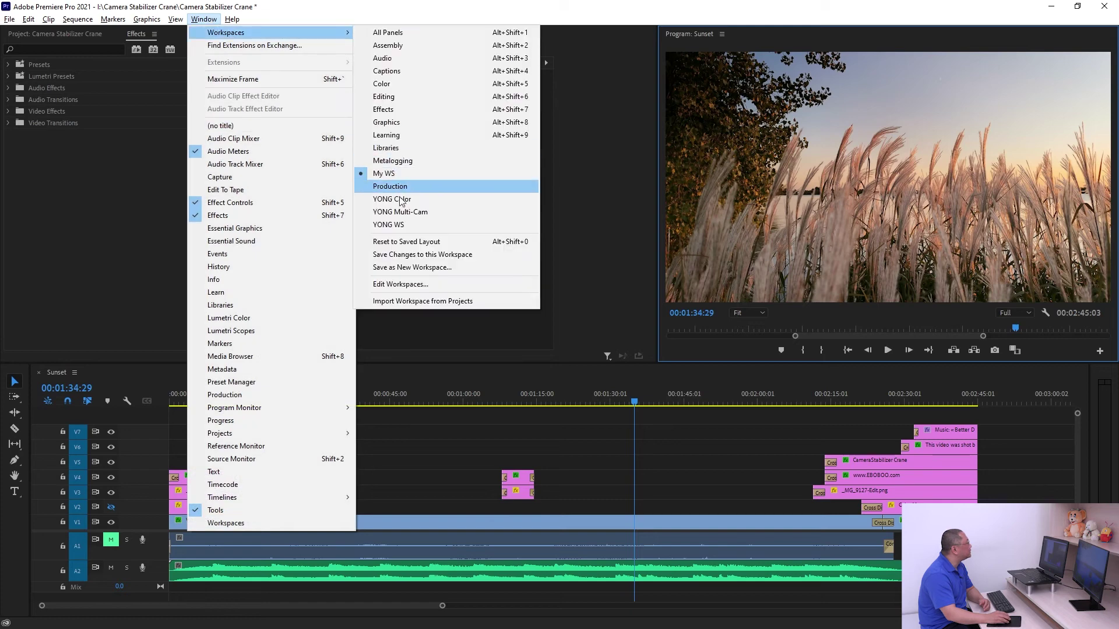
left_click(457, 256)
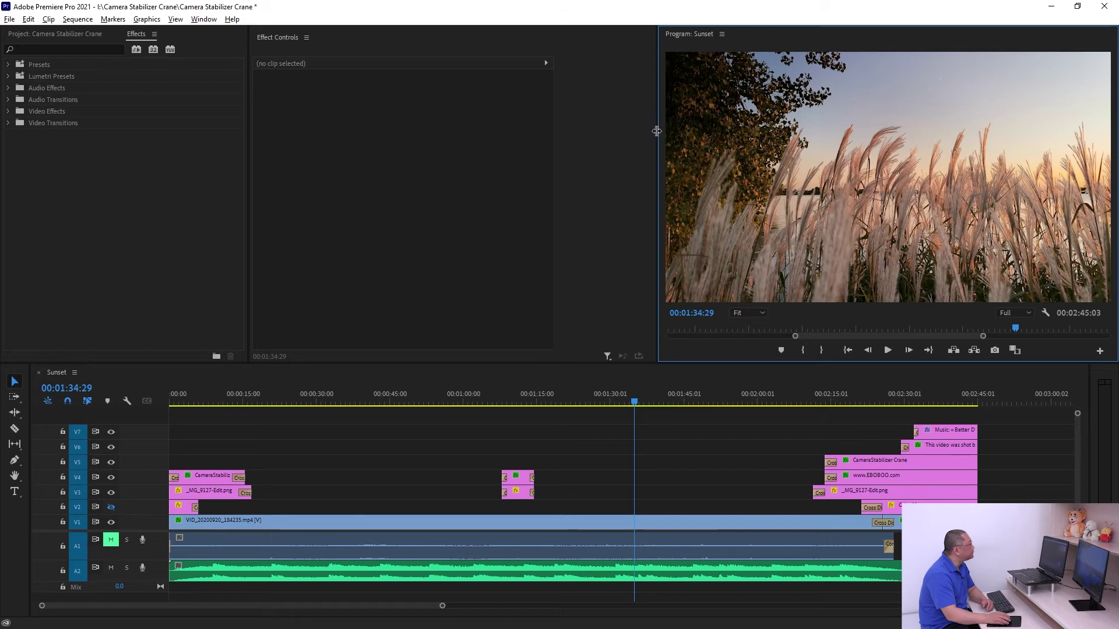
- Dock an Audio Track Mixer beside Effect Controls and widen it and the Project/Effects panel
mouse_move(660, 127)
left_mouse_down()
mouse_move(561, 129)
mouse_move(681, 132)
left_mouse_up()
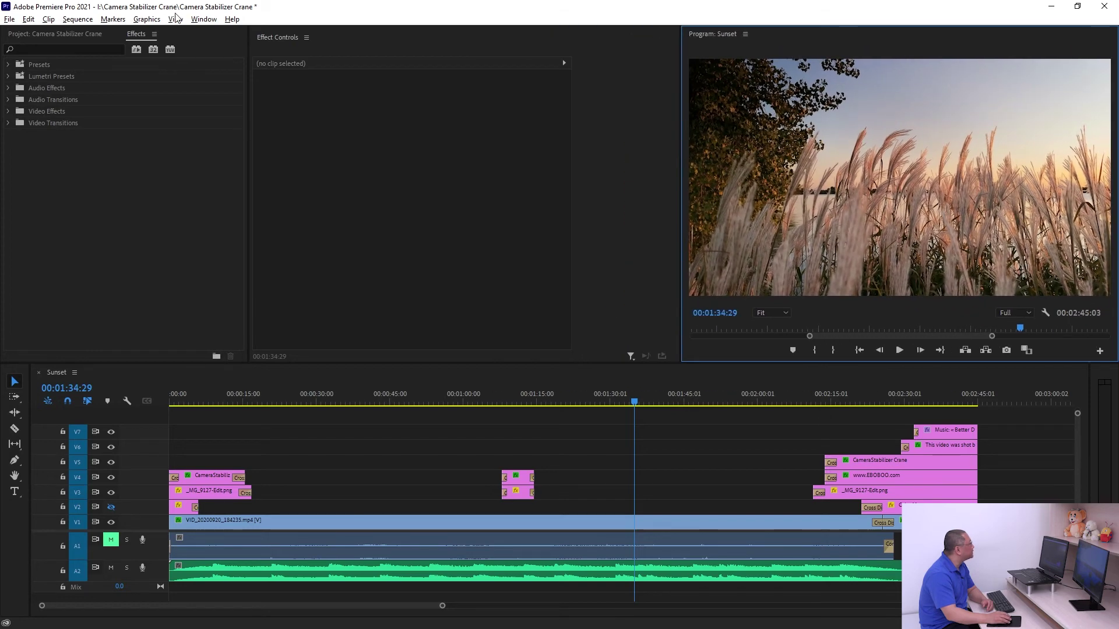
left_click(203, 20)
left_click(237, 165)
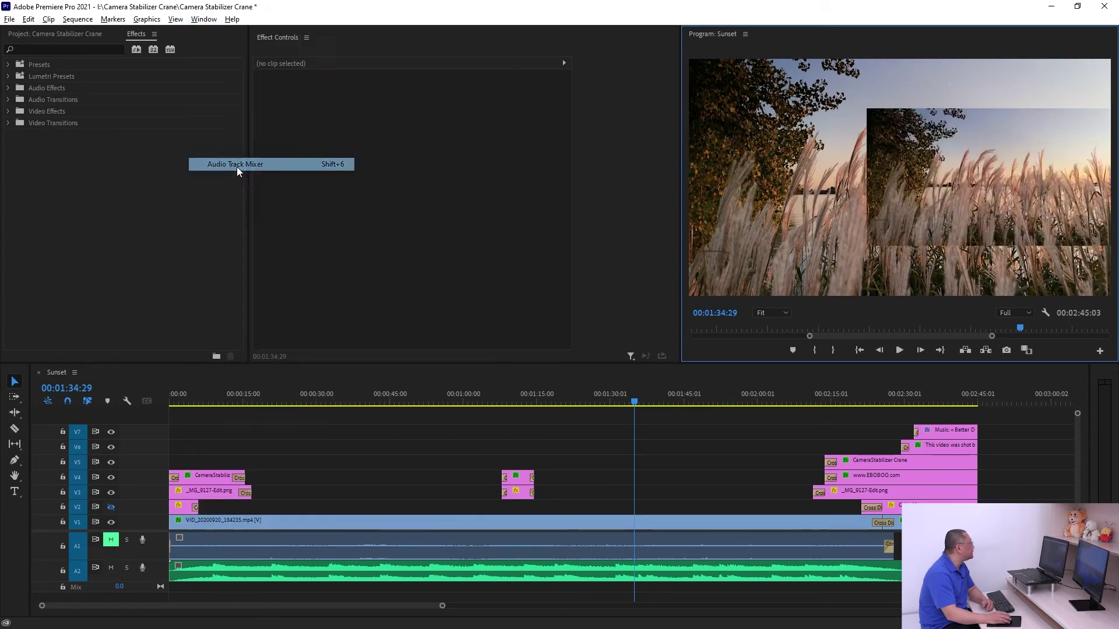
left_click_drag(36, 42, 577, 55)
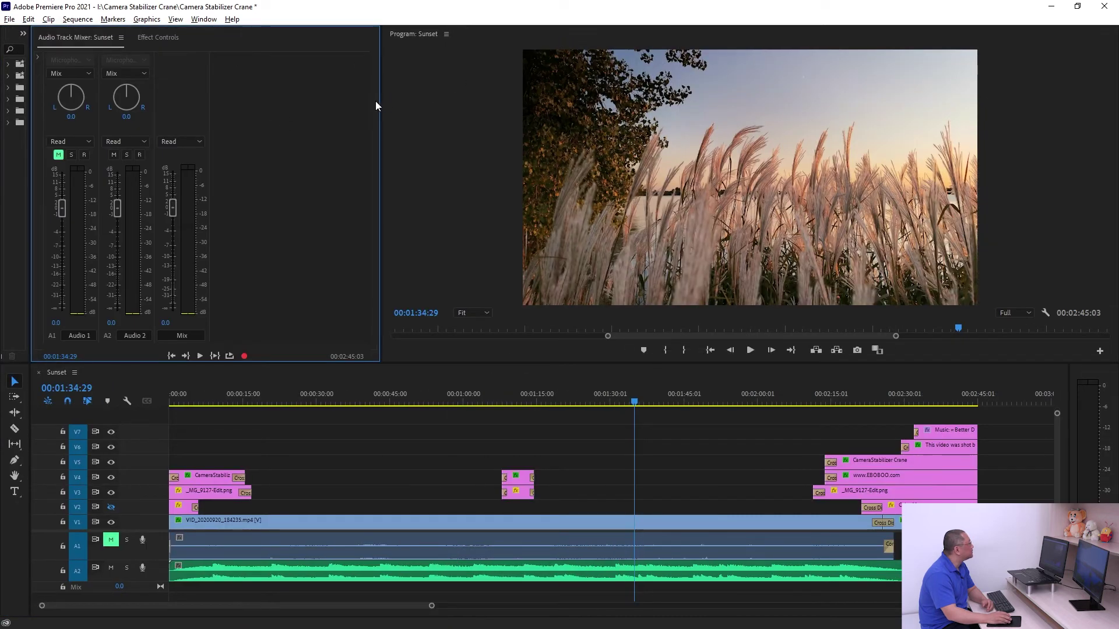
left_click(384, 100)
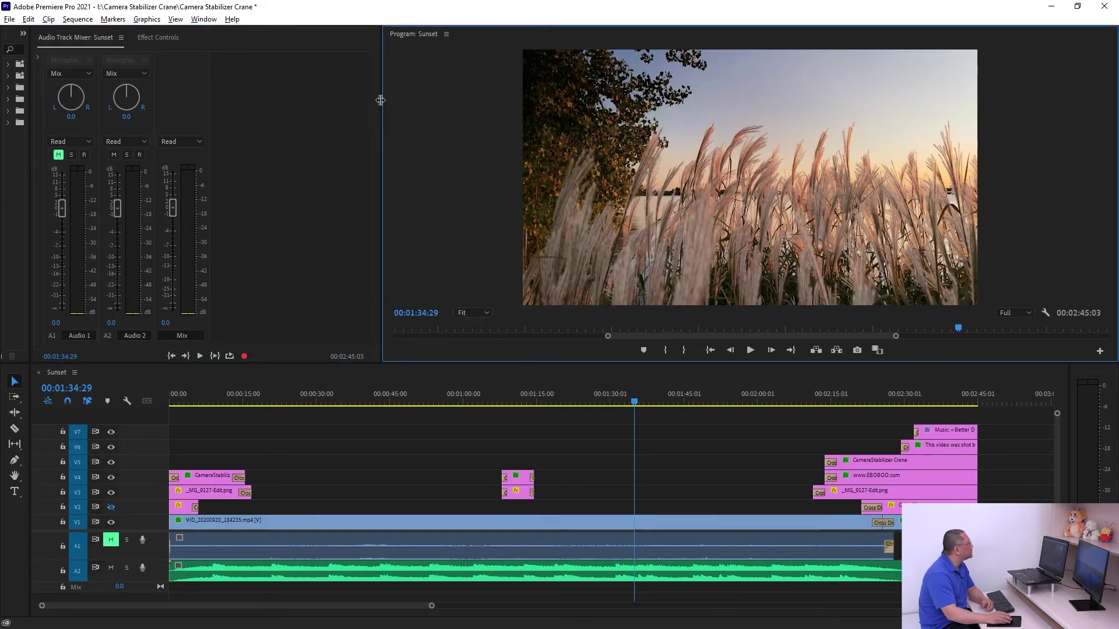
left_click_drag(385, 100, 479, 113)
left_click_drag(29, 123, 239, 124)
- Save the layout with the Audio Track Mixer to the My WS workspace
left_click(204, 19)
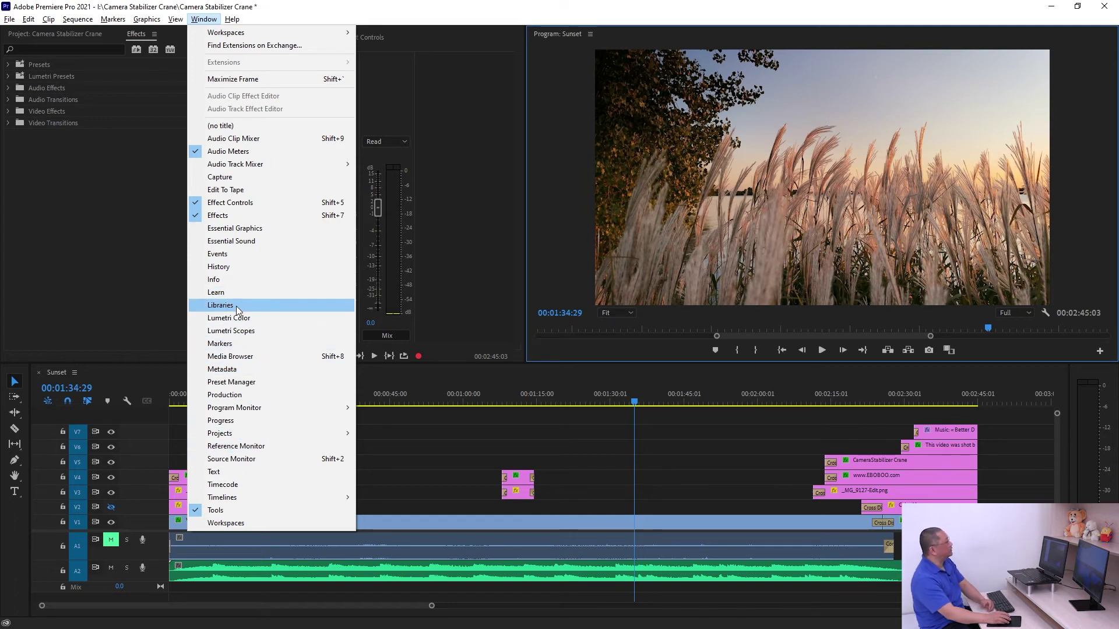
left_click(479, 191)
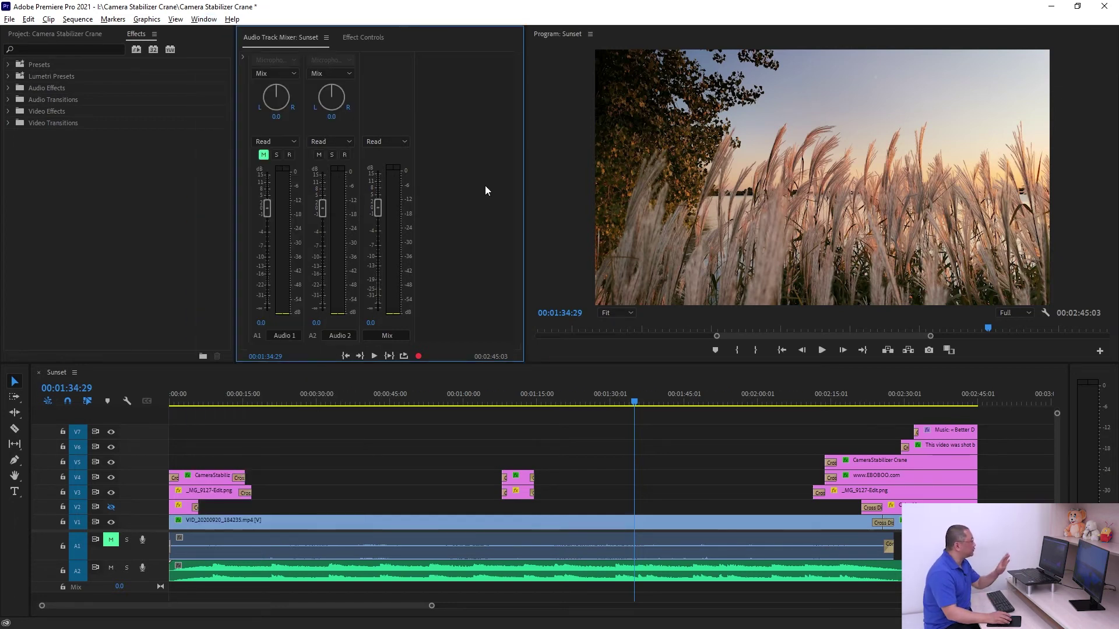
left_click(204, 20)
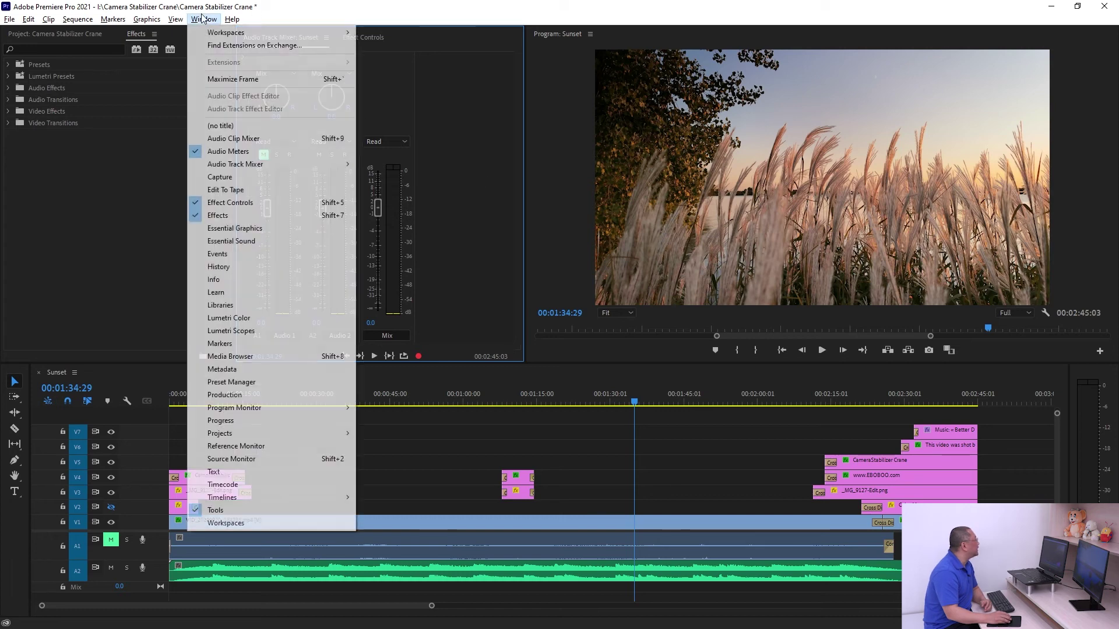
mouse_move(326, 33)
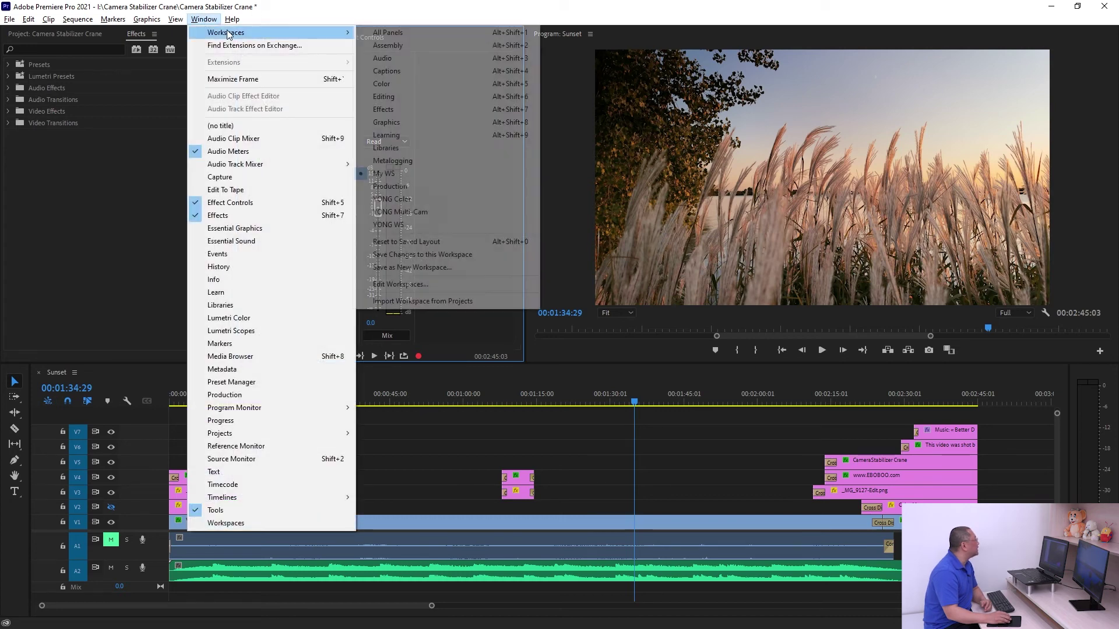
left_click(423, 255)
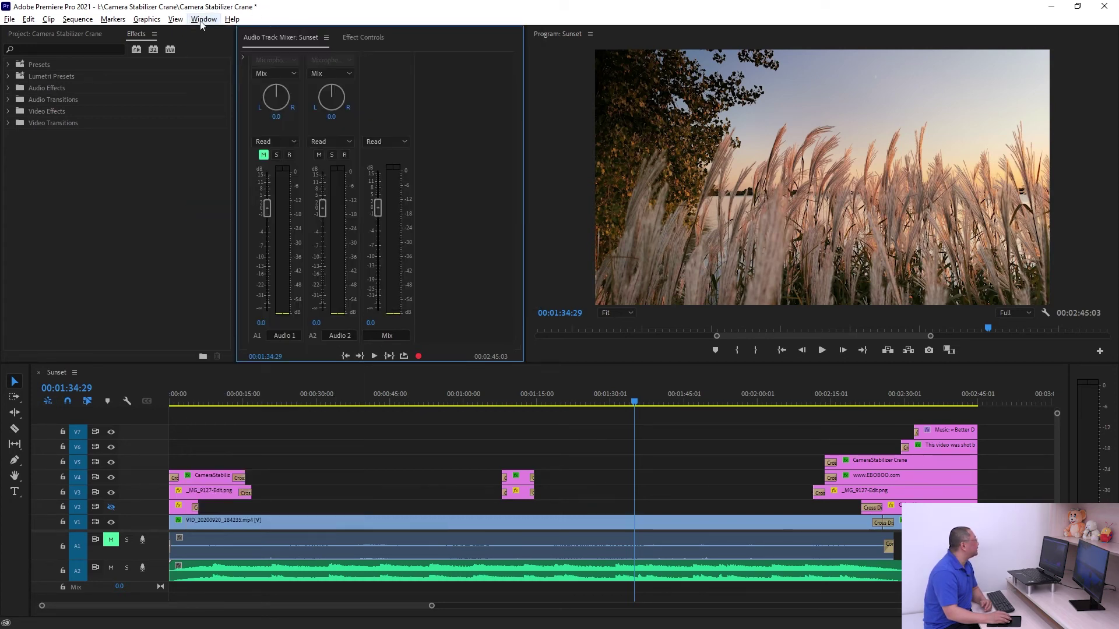
left_click(204, 20)
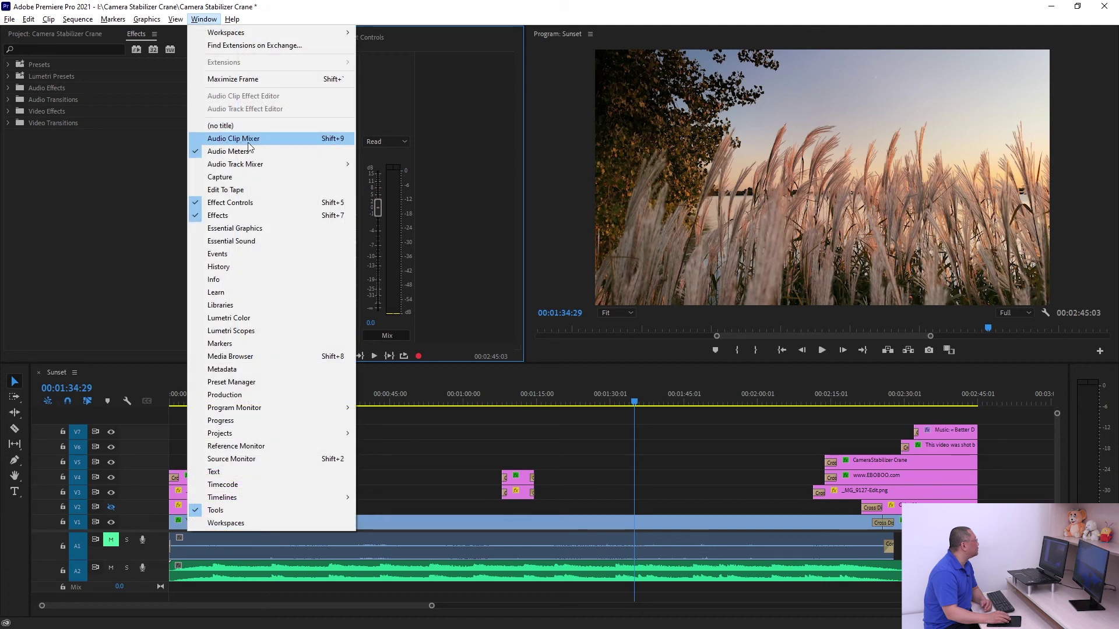
- Dock an Audio Clip Mixer in the left column and resize the Effects, Program and timeline panels
left_click(236, 140)
left_click_drag(30, 35, 499, 53)
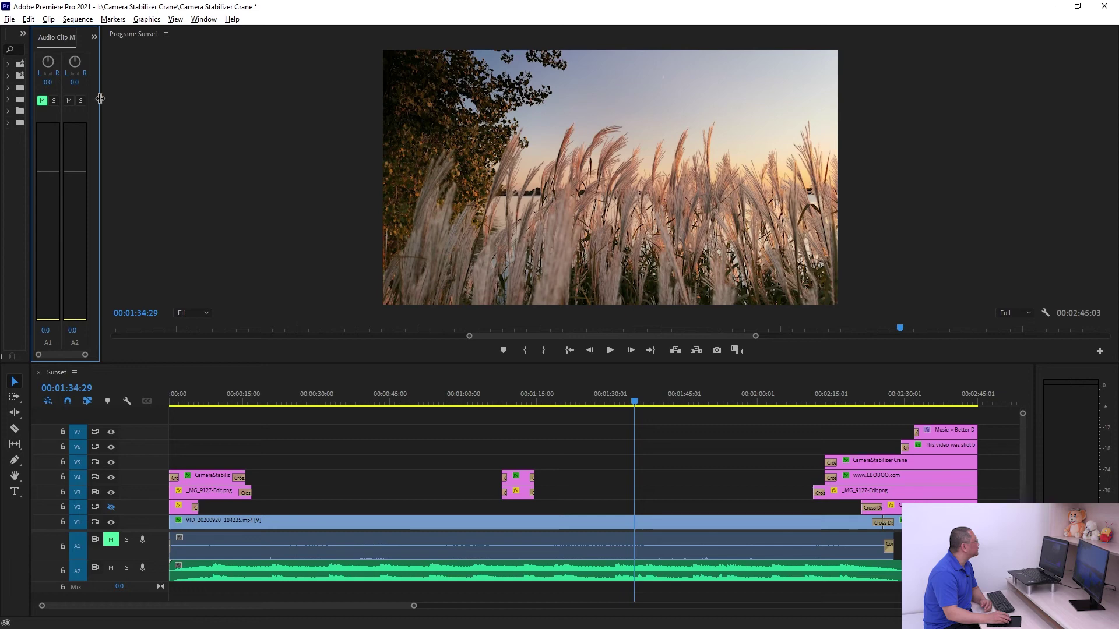
left_click_drag(100, 92, 549, 92)
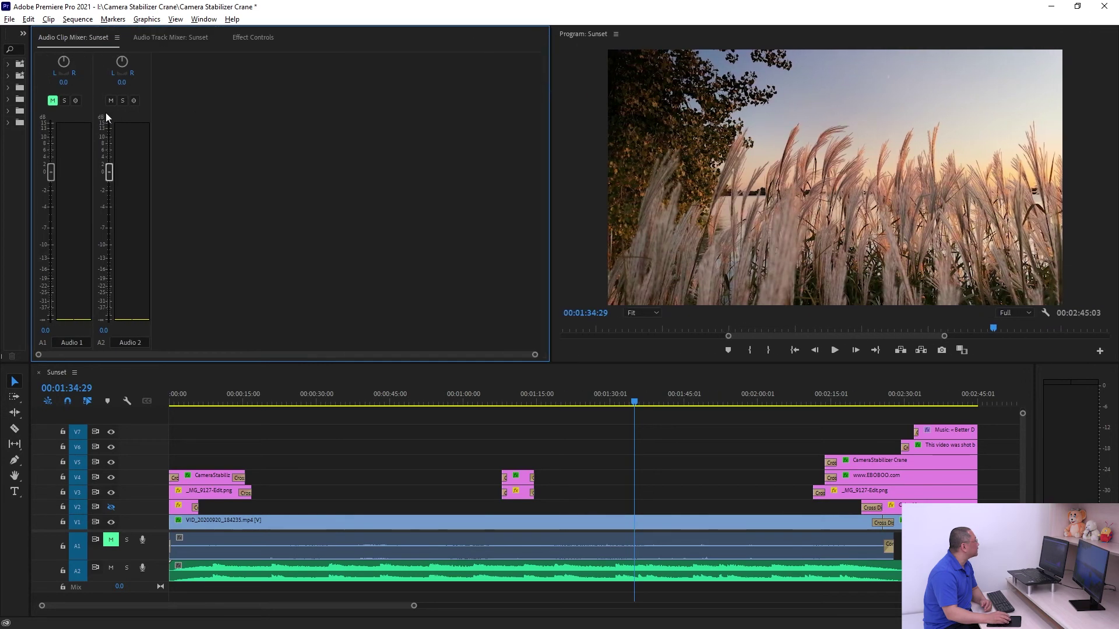
left_click_drag(125, 131, 208, 134)
left_click_drag(552, 124, 652, 124)
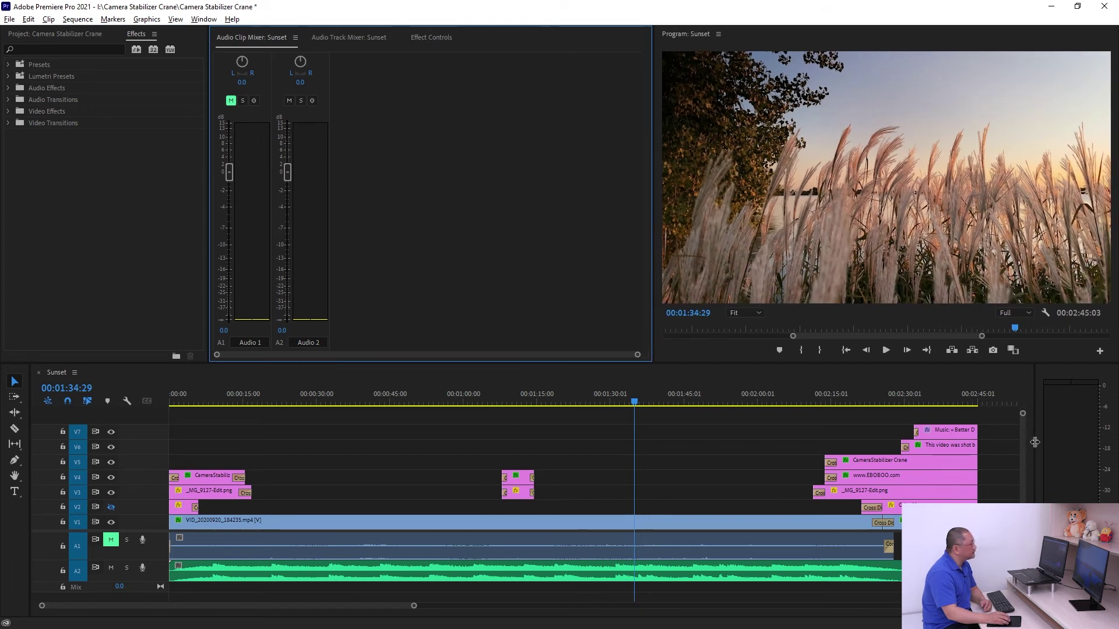
left_click_drag(1037, 448, 1100, 448)
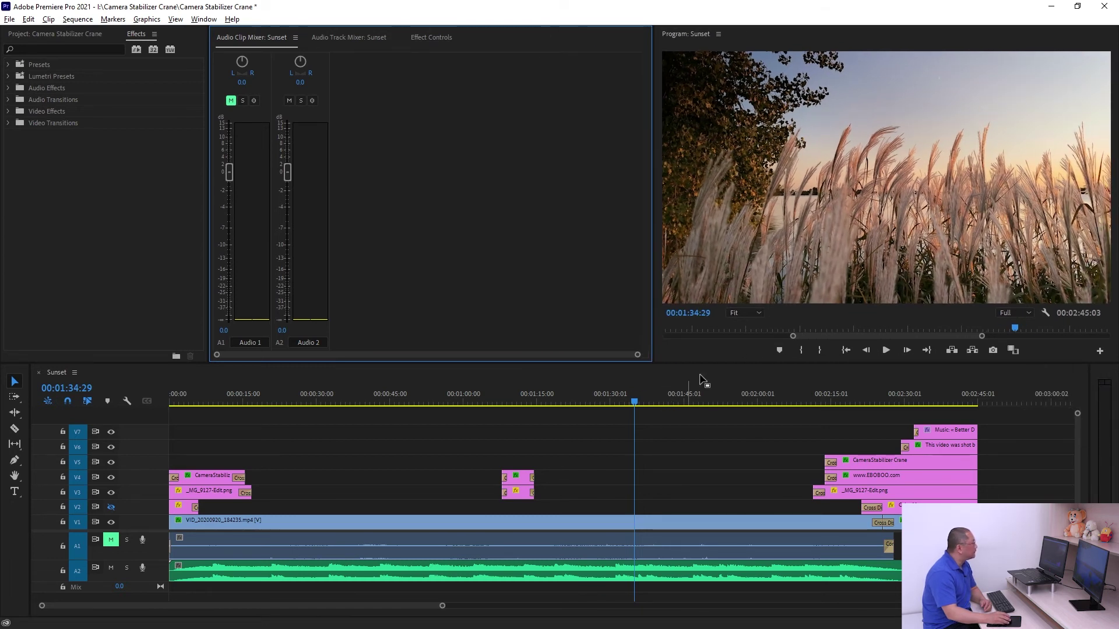
left_click_drag(699, 365, 706, 369)
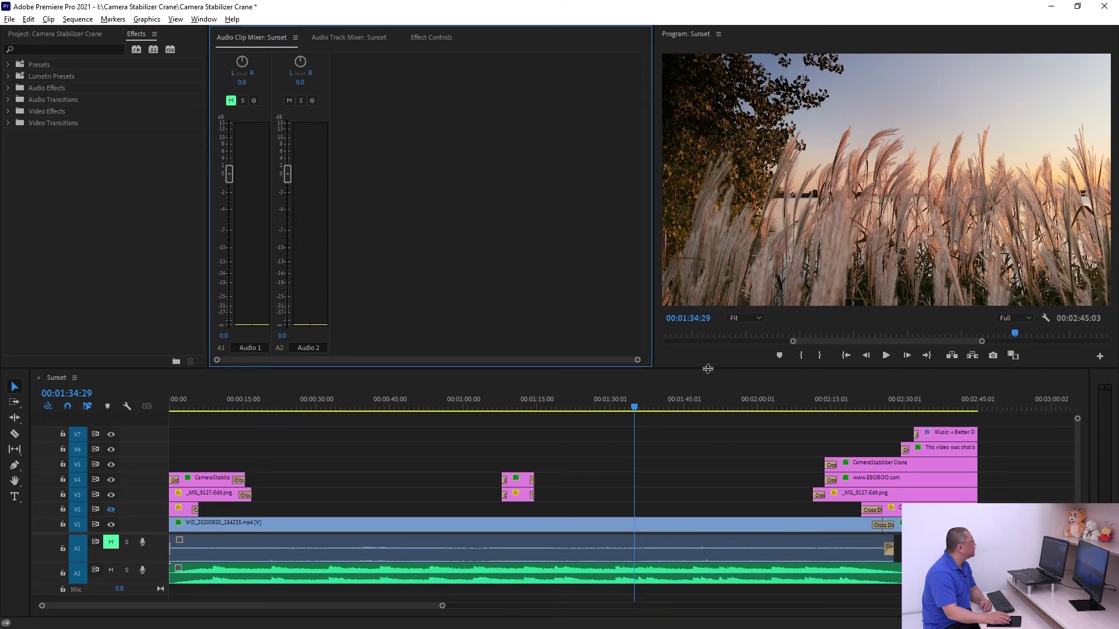
- Bring the Effect Controls tab to the front of its panel group
left_click(378, 39)
left_click(425, 38)
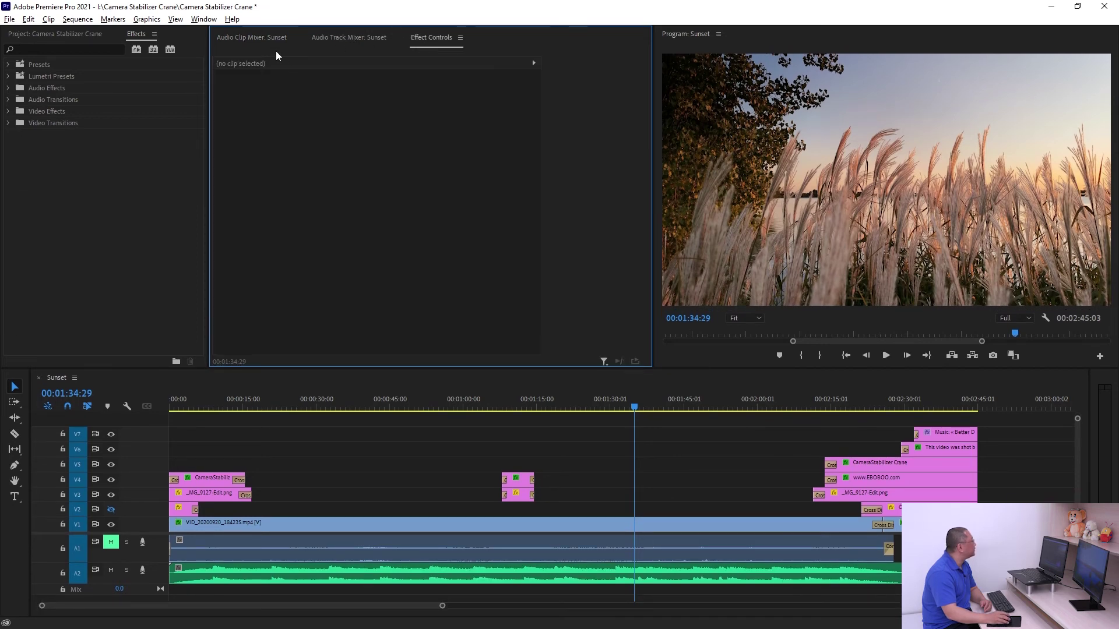
left_click(204, 19)
- Save the layout as new workspace 'My Audio' and confirm it appears in the Workspaces list
mouse_move(213, 32)
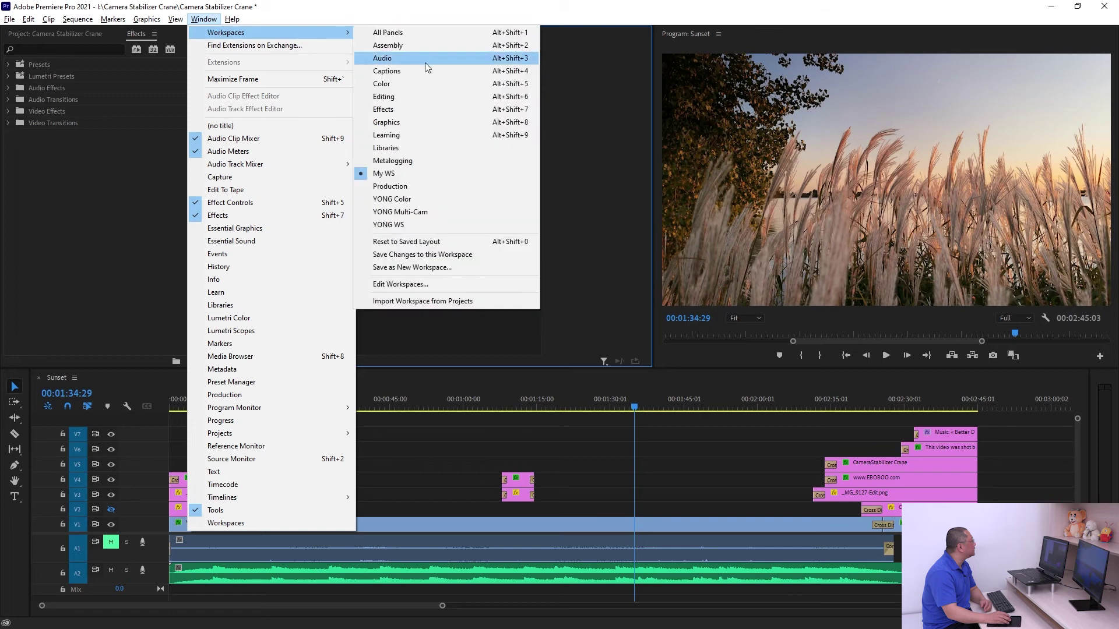
left_click(412, 265)
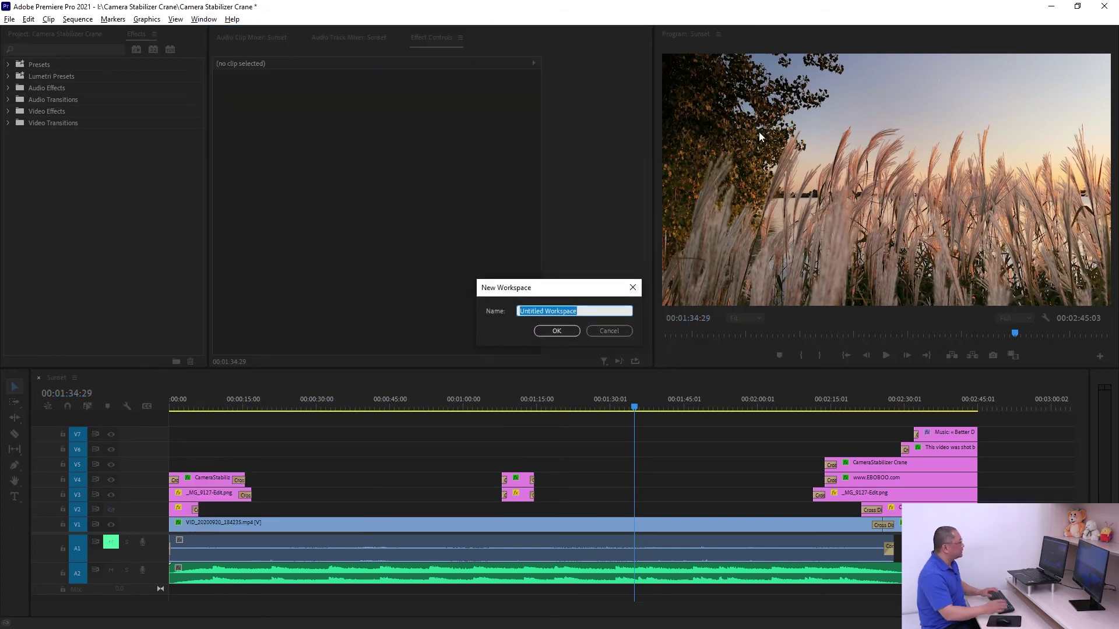
type("My ")
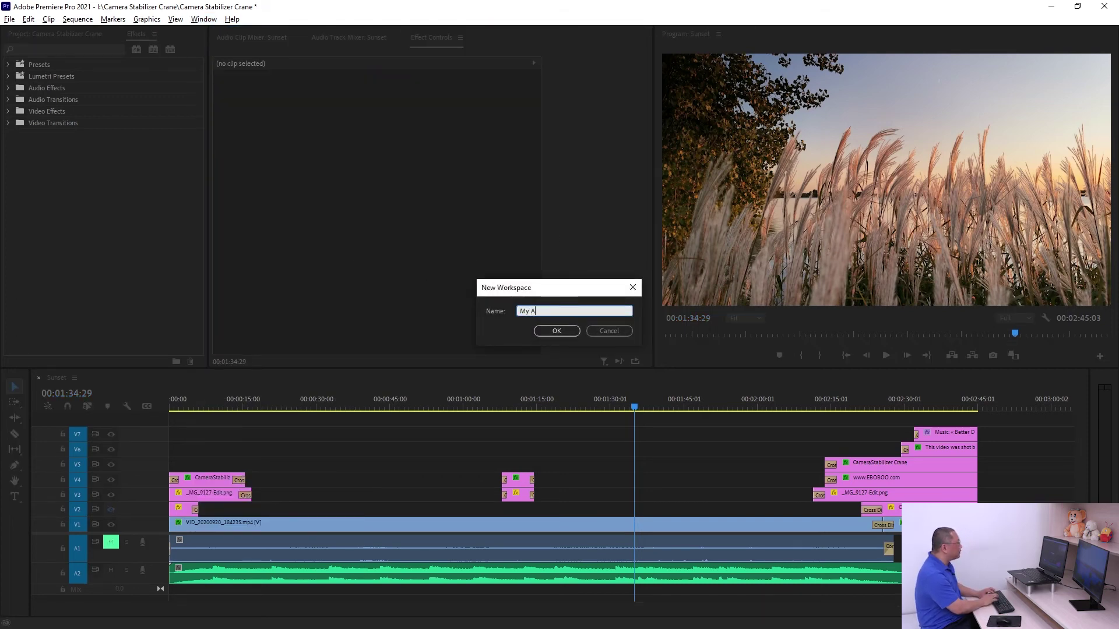
type("Audio")
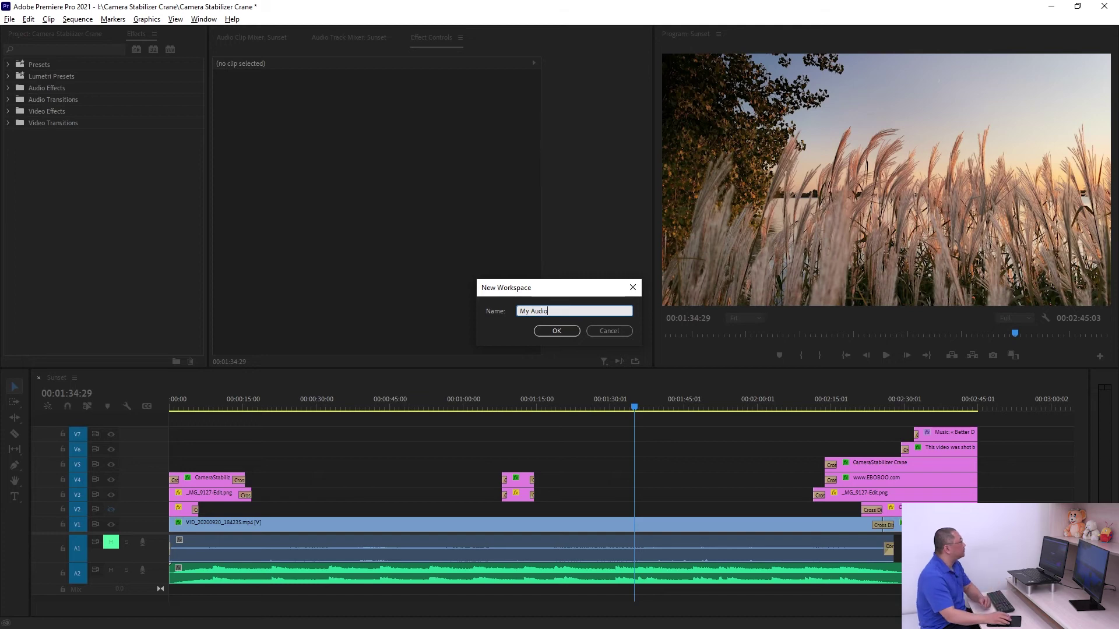
left_click(556, 332)
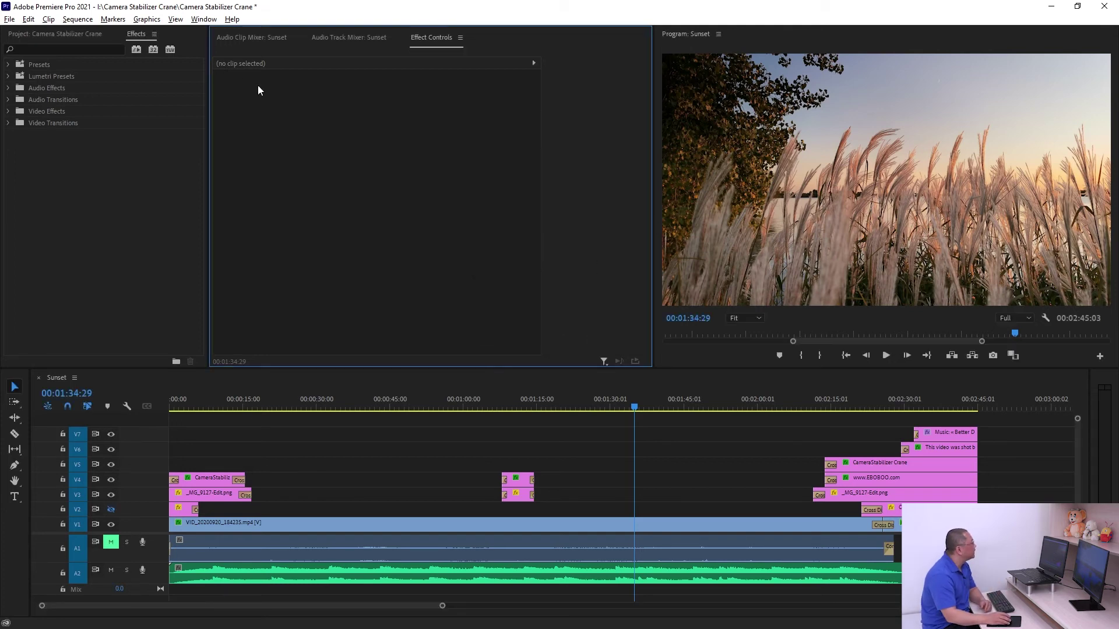
left_click(203, 19)
mouse_move(238, 35)
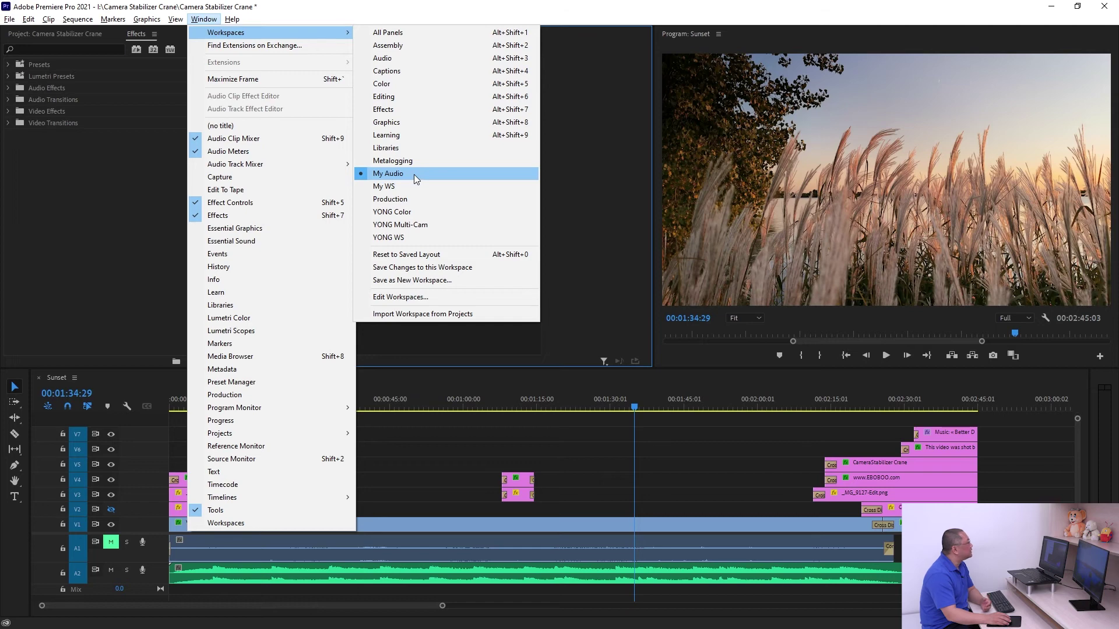
- Switch the layout to the YONG WS workspace
left_click(398, 239)
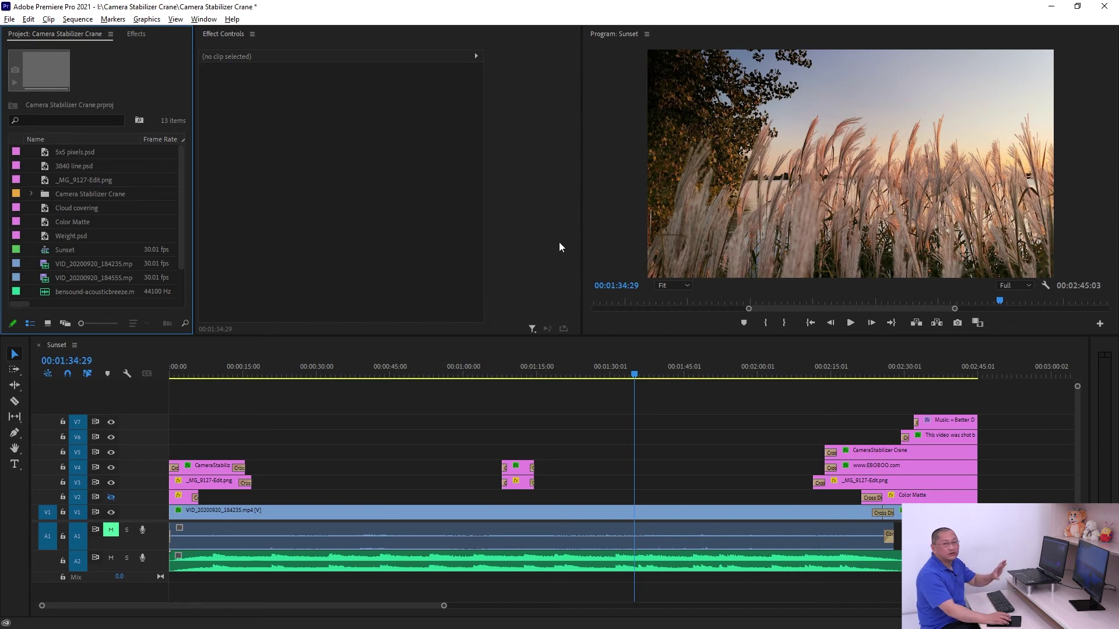
left_click(204, 20)
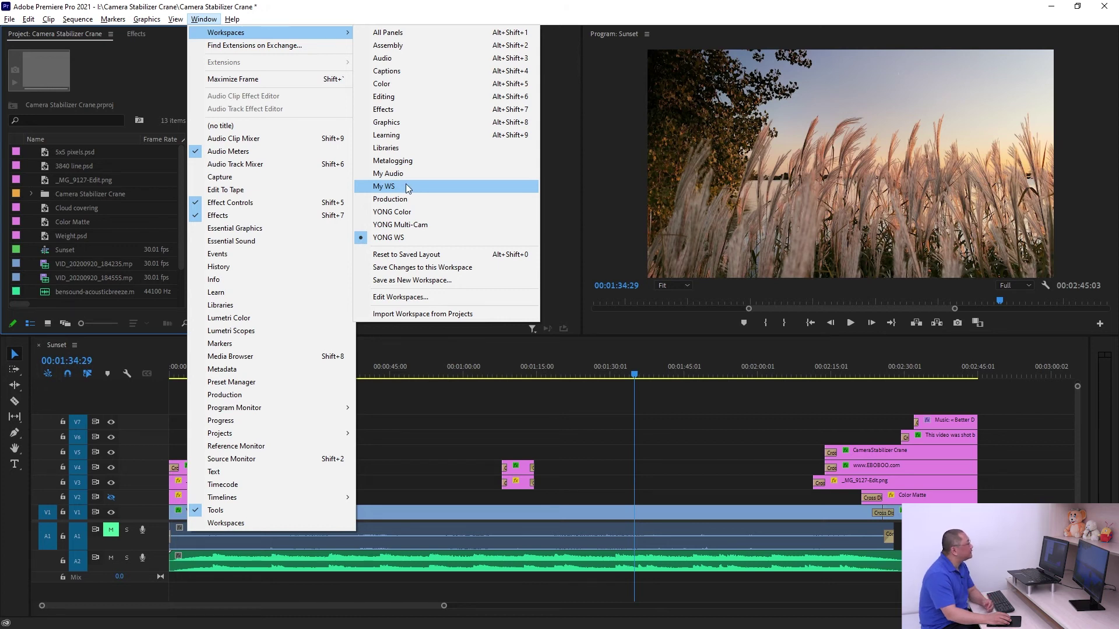
- Delete My WS and My Audio in the Edit Workspaces dialog and confirm
left_click(409, 298)
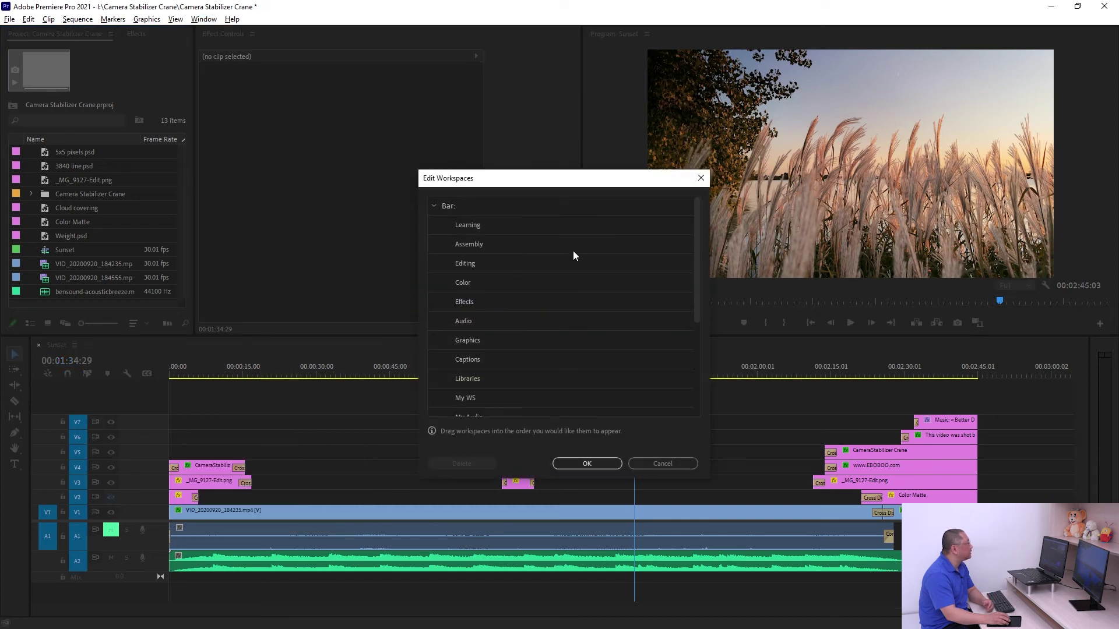
left_click_drag(549, 184, 517, 85)
scroll(504, 259, "down", 3)
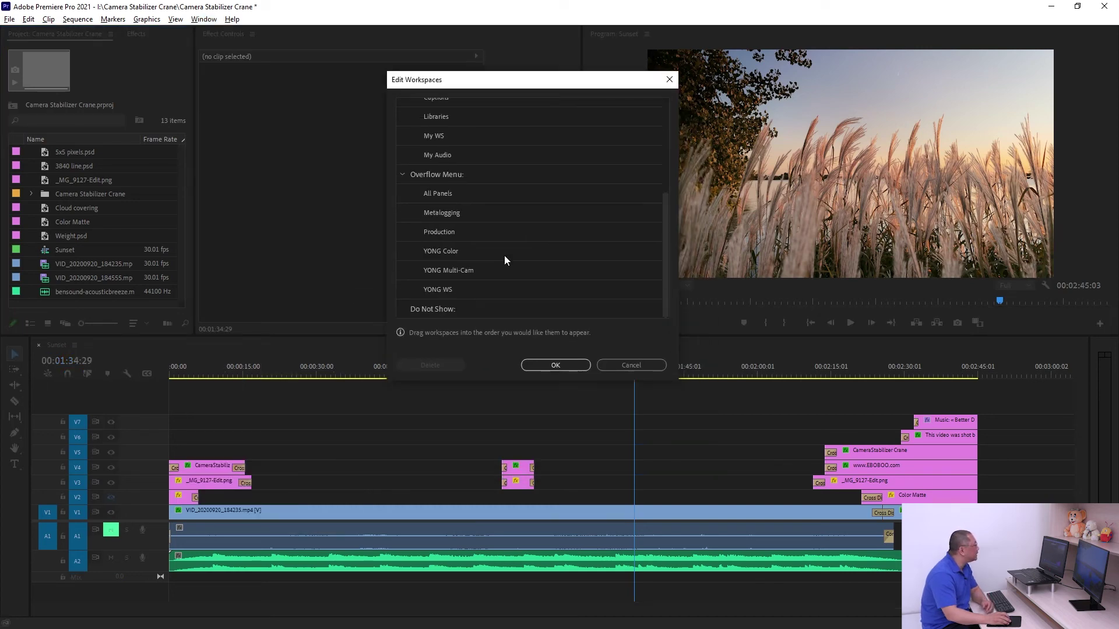
scroll(504, 259, "up", 1)
left_click(429, 197)
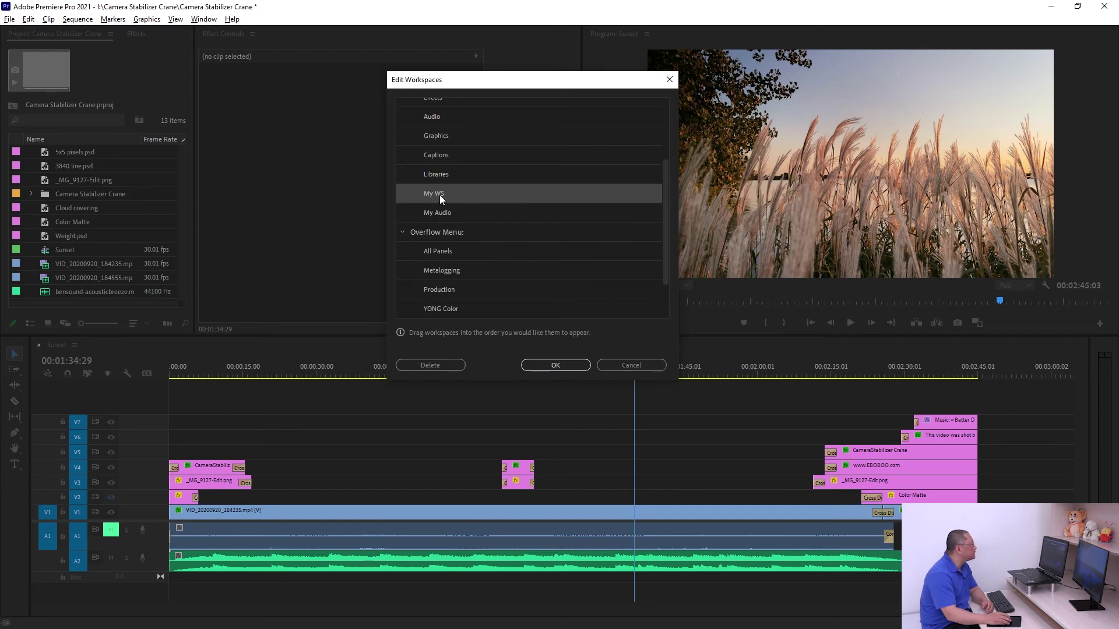
left_click(435, 366)
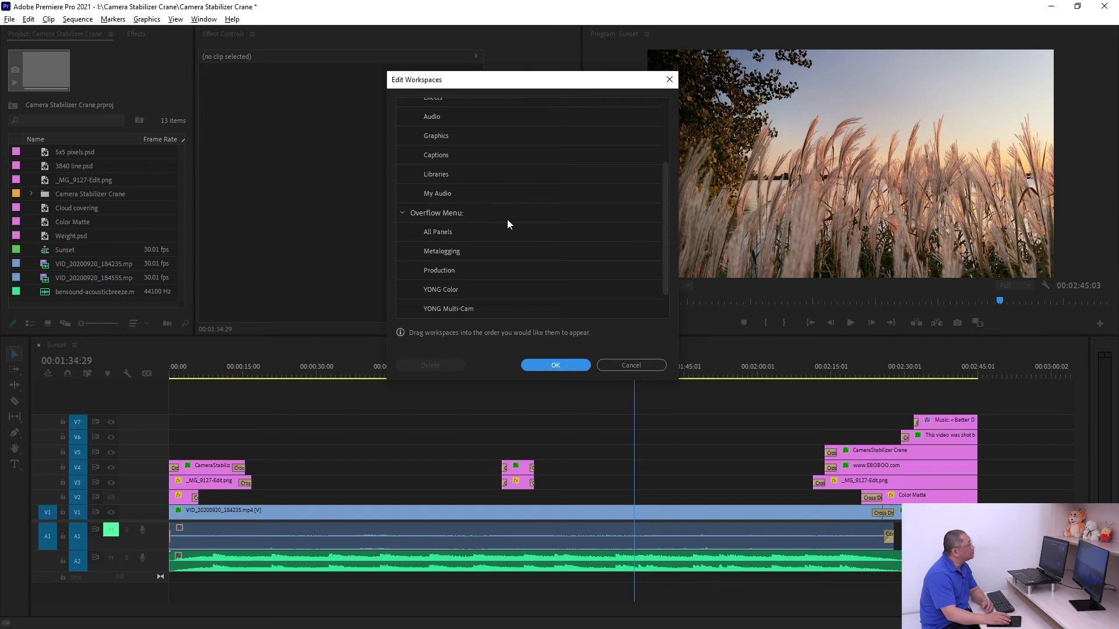
left_click(439, 193)
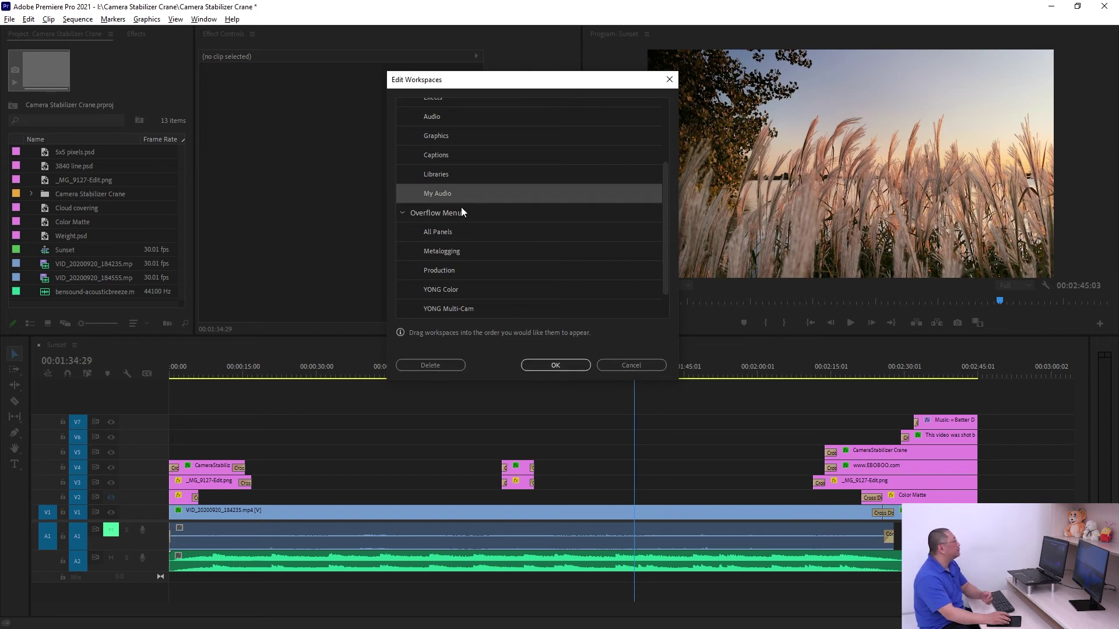
left_click(430, 366)
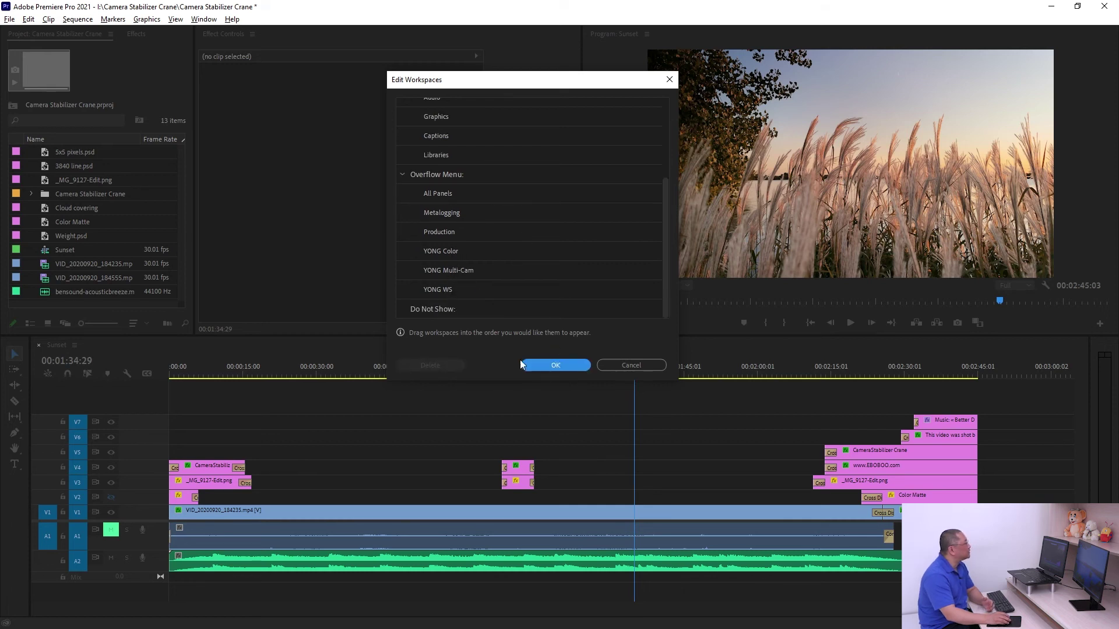
left_click(555, 365)
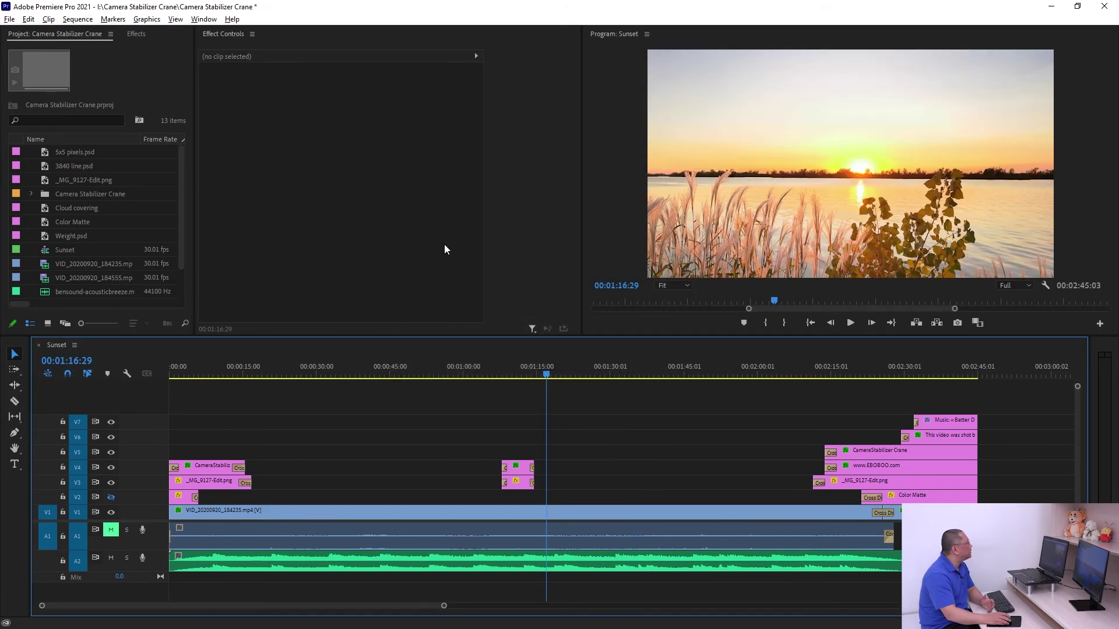
left_click(203, 19)
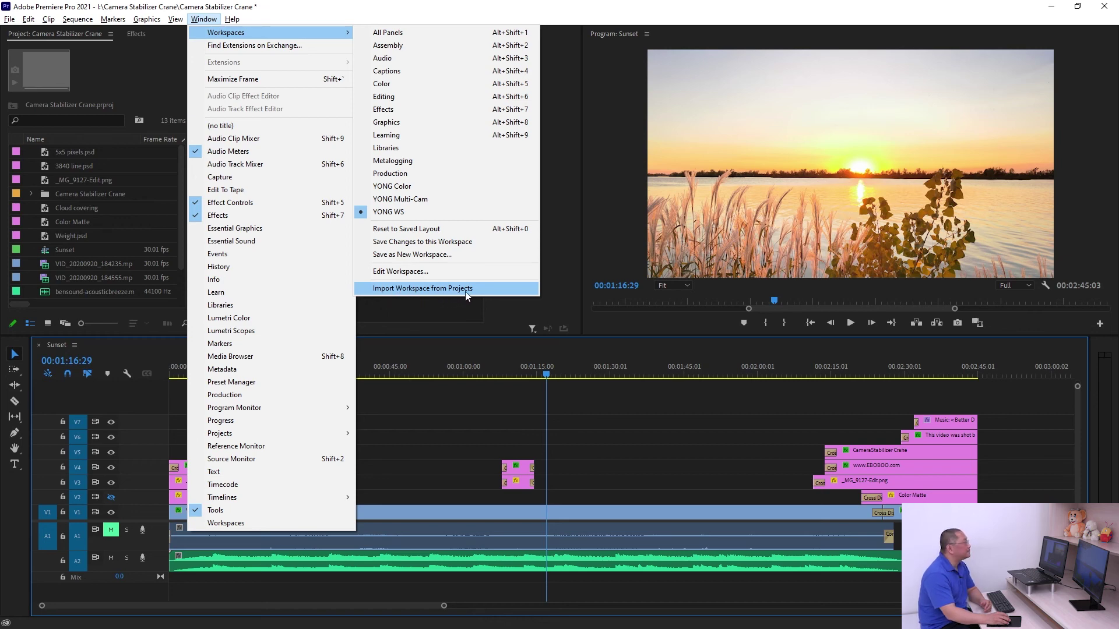
left_click(628, 403)
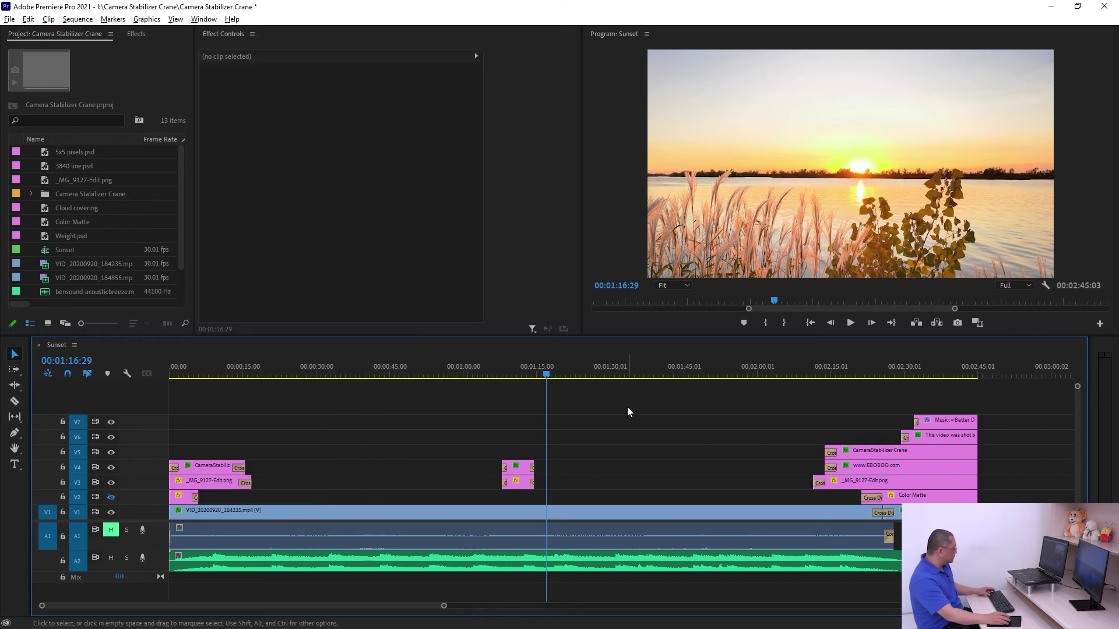
key("alt+Tab")
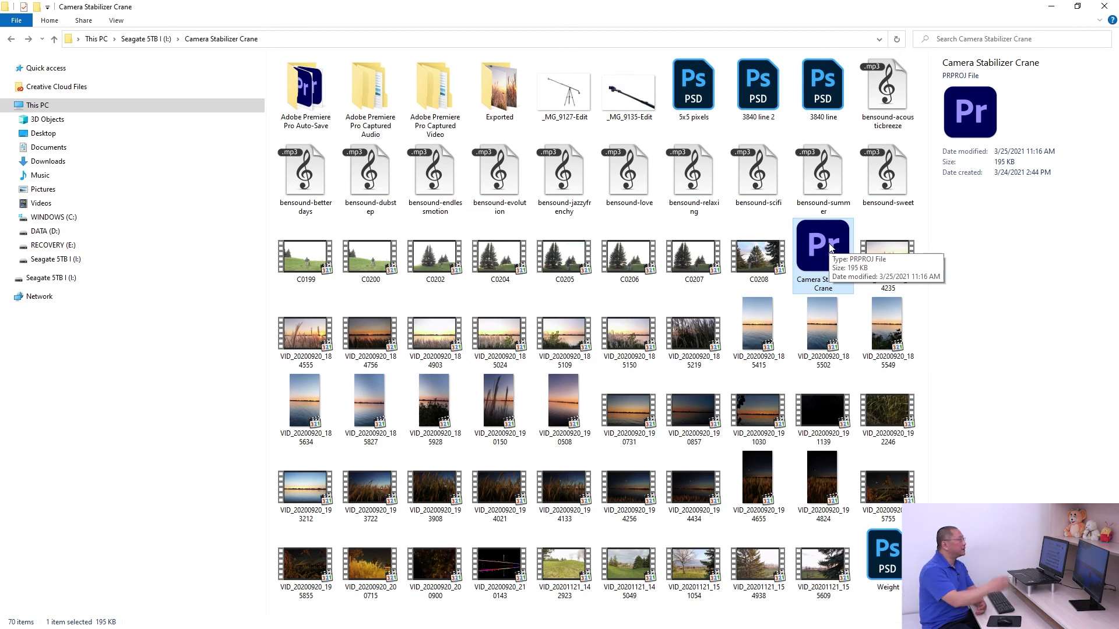
- Return from File Explorer to Premiere Pro with Alt+Tab
key("alt+Tab")
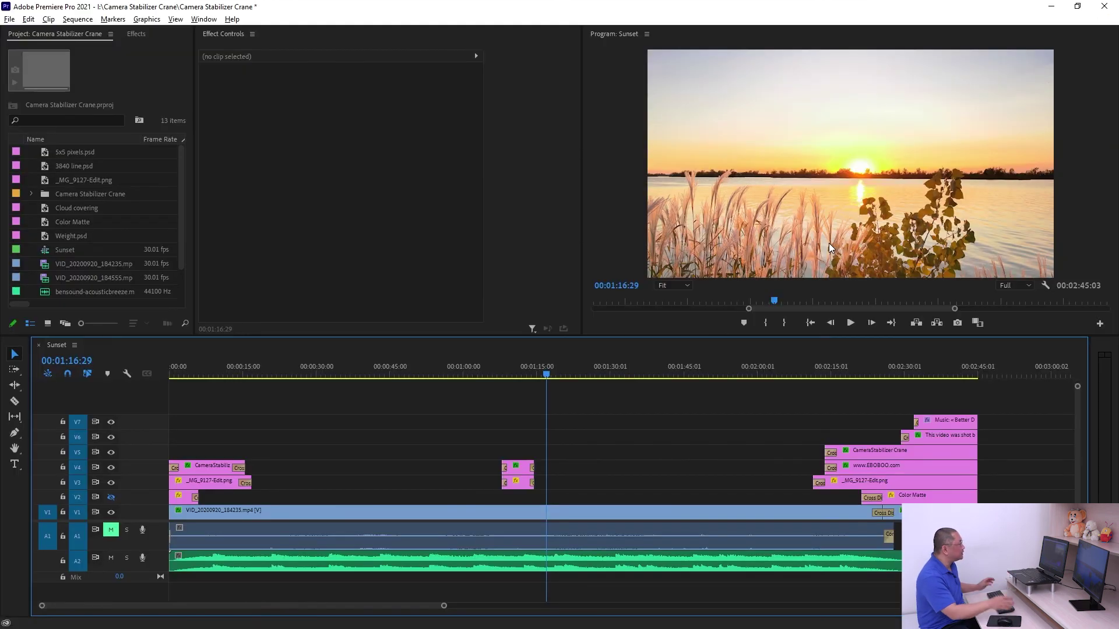
- Enable 'Import Workspace from Projects' under Window > Workspaces and verify it is checked
left_click(204, 19)
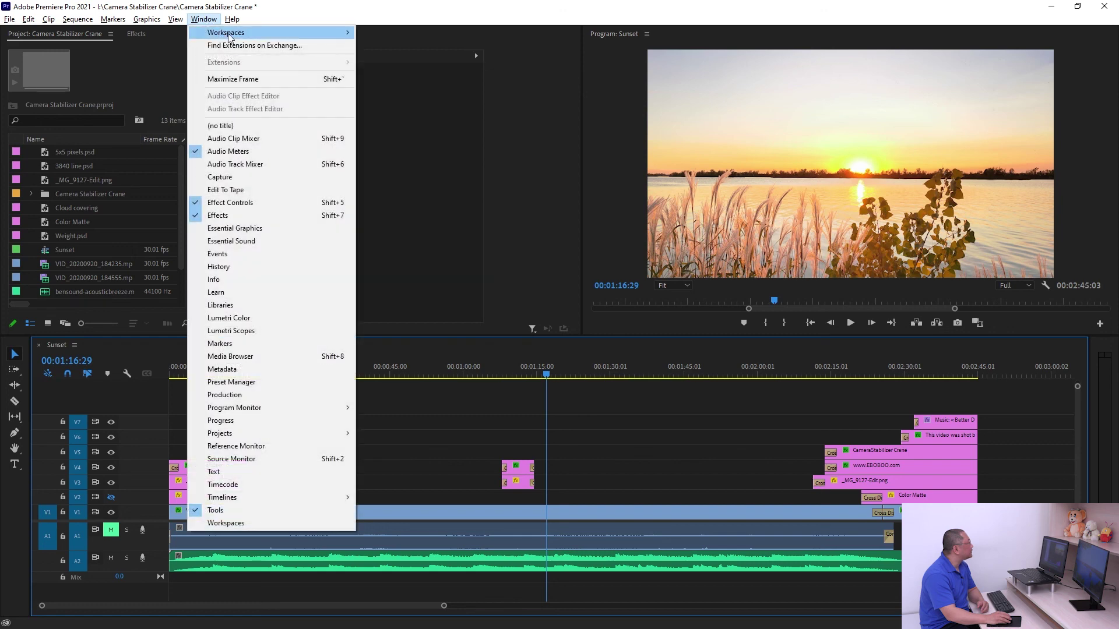
mouse_move(233, 33)
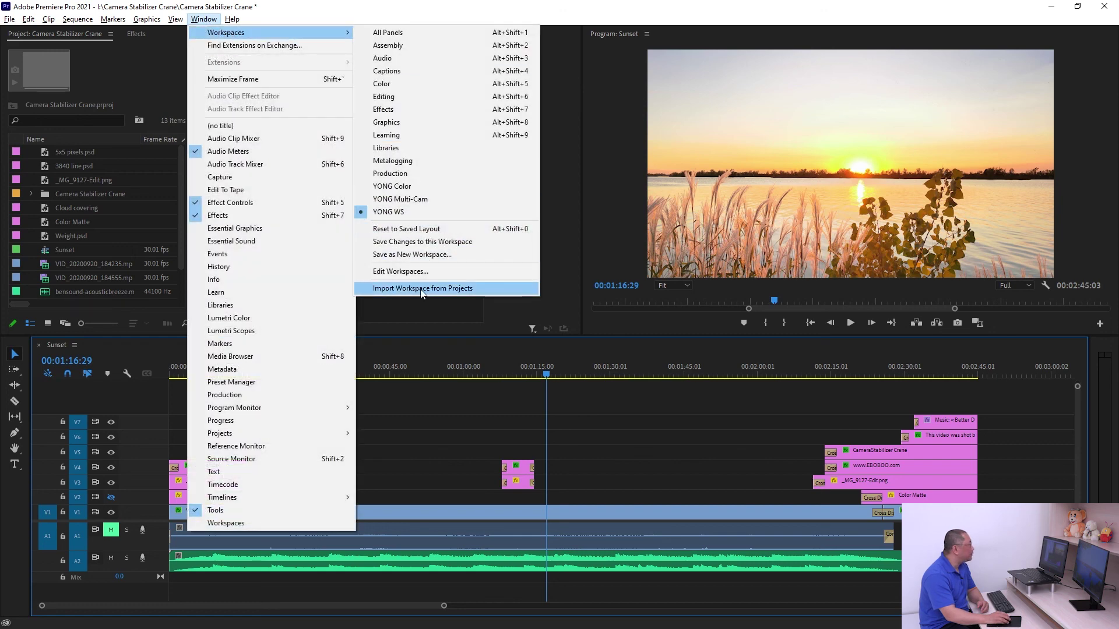
left_click(461, 289)
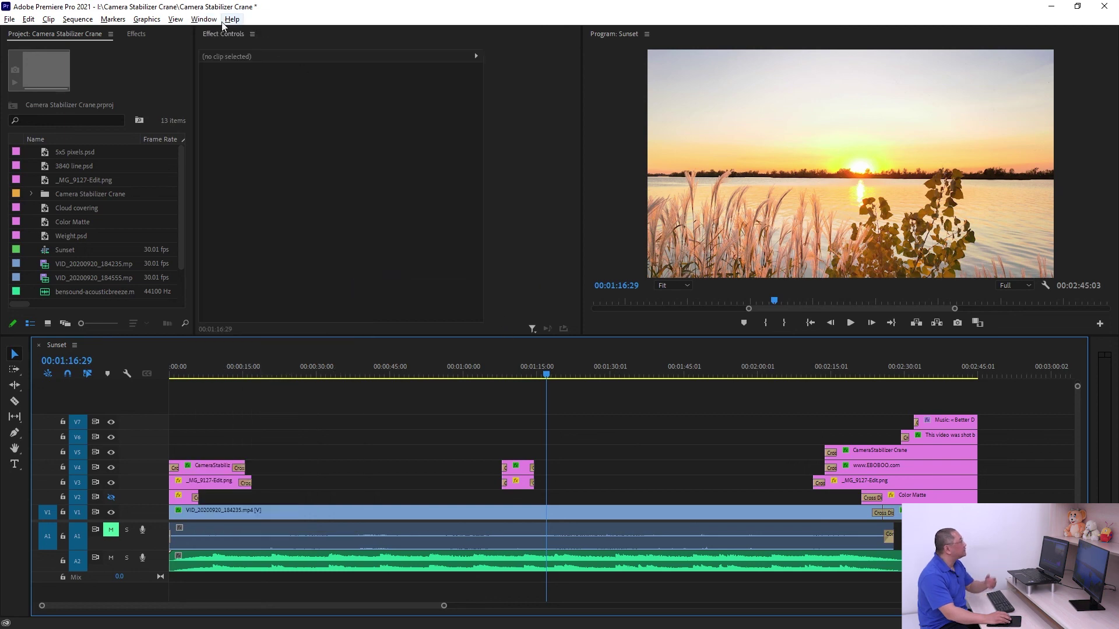
left_click(204, 19)
mouse_move(254, 36)
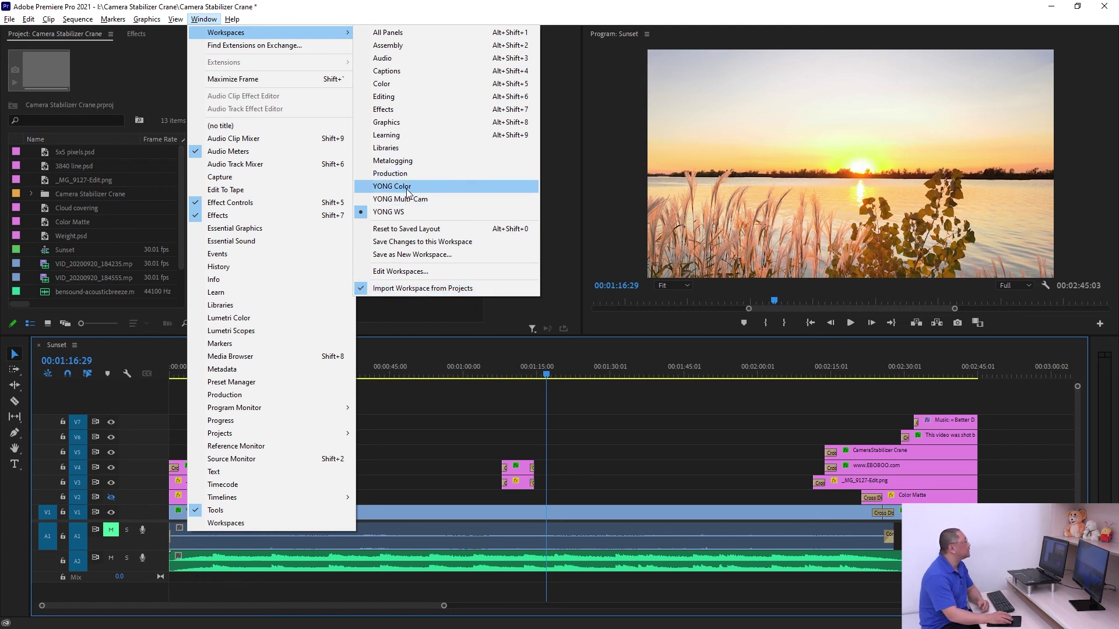
left_click(406, 290)
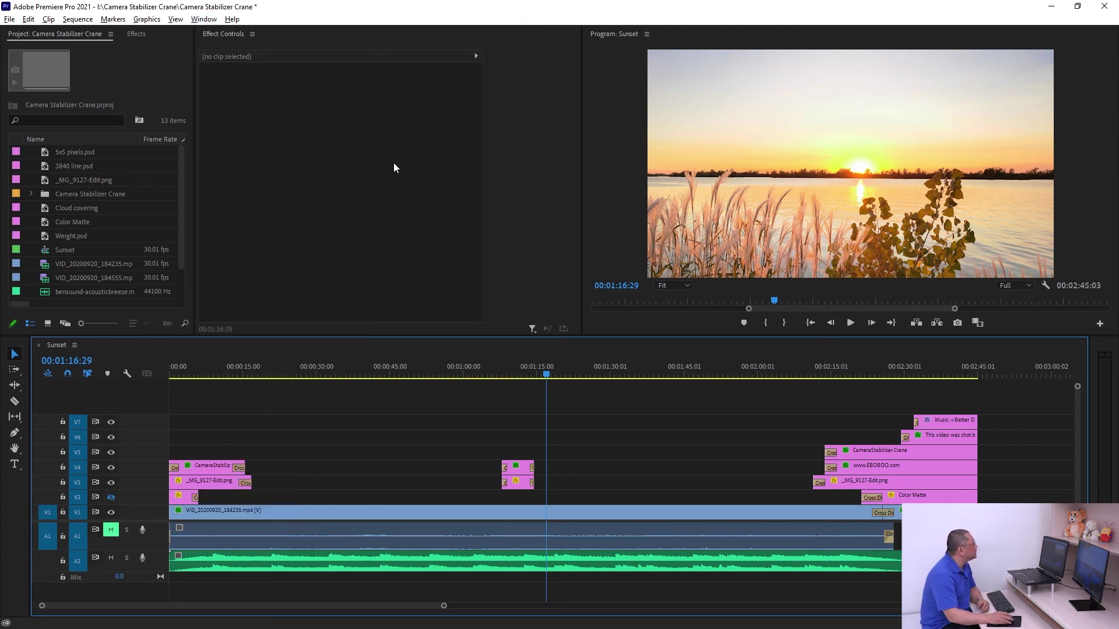
left_click(430, 216)
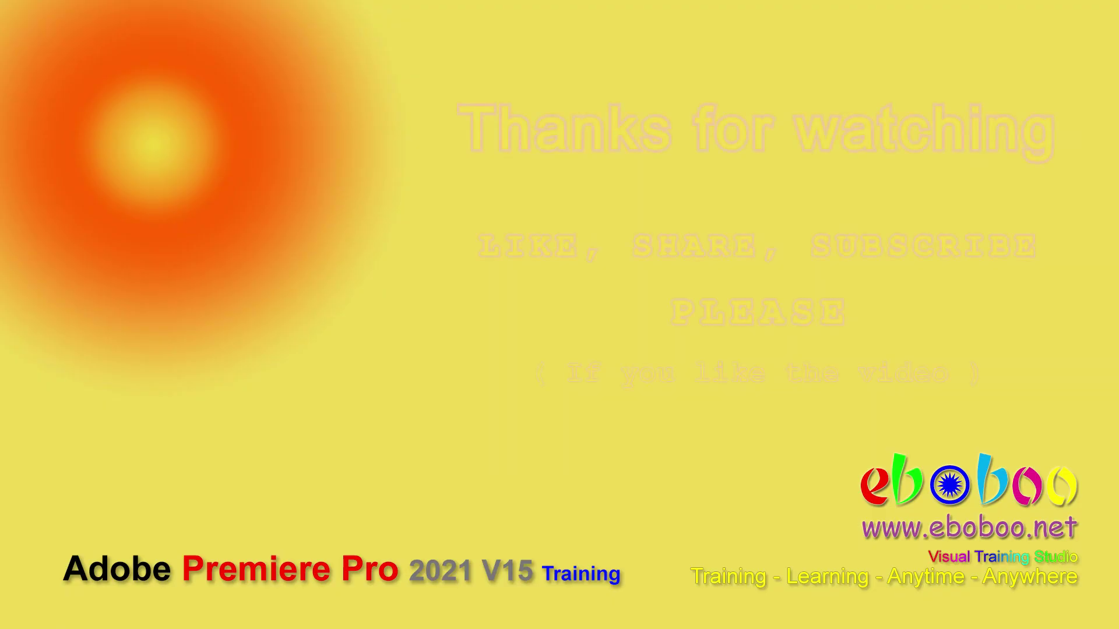